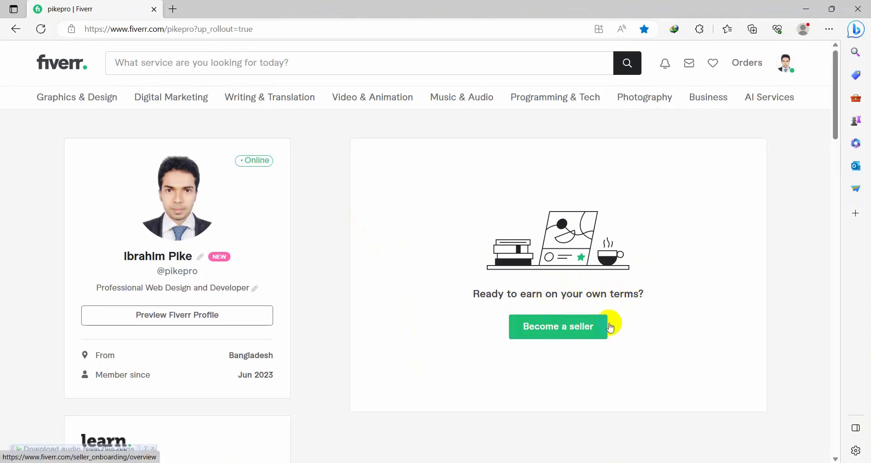
- Start becoming a seller and proceed through the onboarding introduction pages to the Personal Info form
{"action": "left_click", "coordinate": [558, 334]}
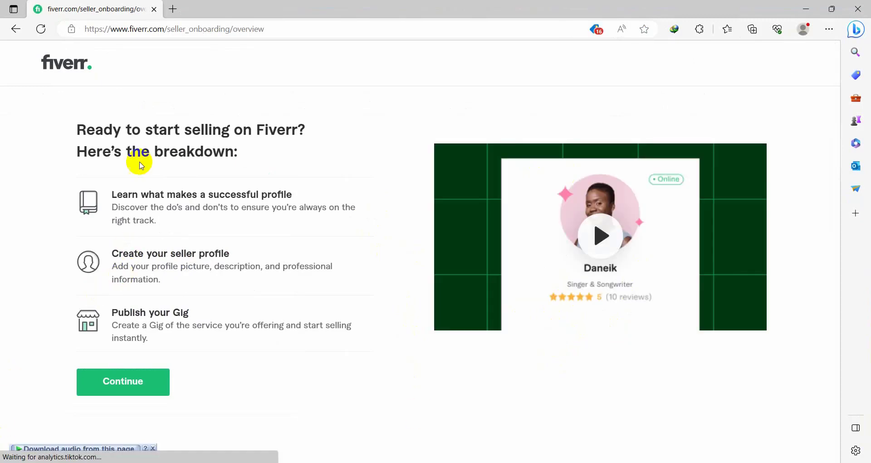
{"action": "left_click", "coordinate": [135, 371]}
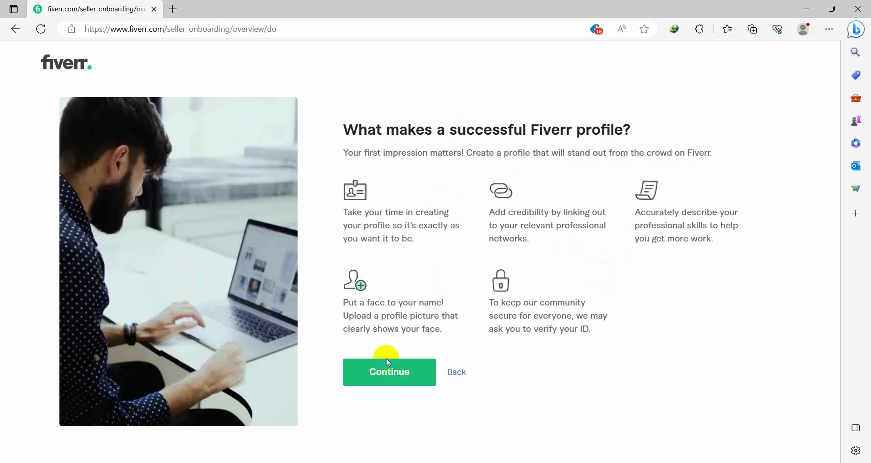
{"action": "left_click", "coordinate": [389, 372]}
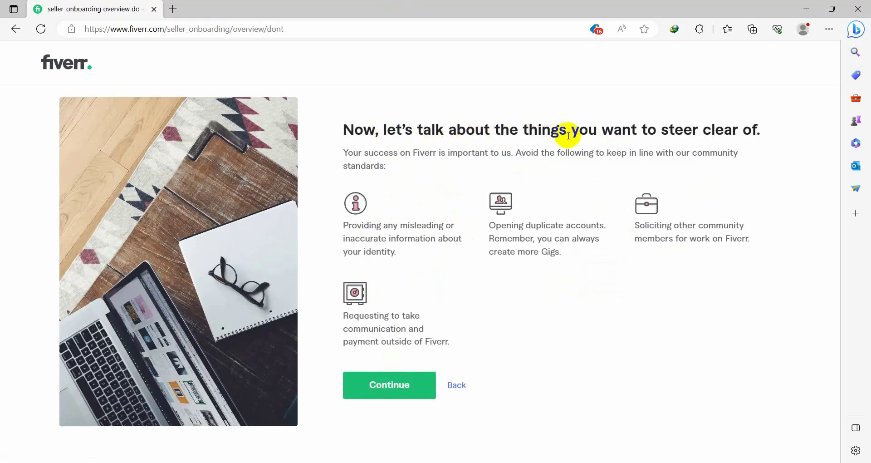
{"action": "left_click", "coordinate": [404, 388]}
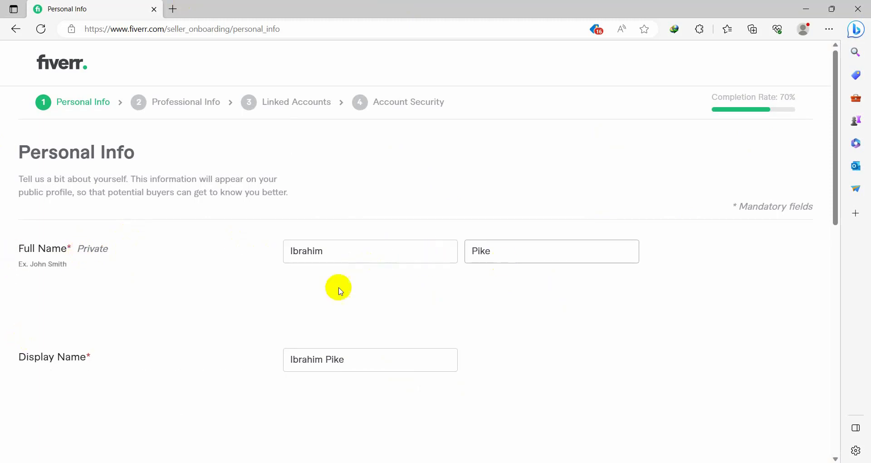
- Review the profile picture, description and languages in the Personal Info form, and continue to Professional Info
{"action": "scroll", "coordinate": [339, 288], "scroll_direction": "down", "scroll_amount": 3}
{"action": "scroll", "coordinate": [91, 381], "scroll_direction": "down", "scroll_amount": 6}
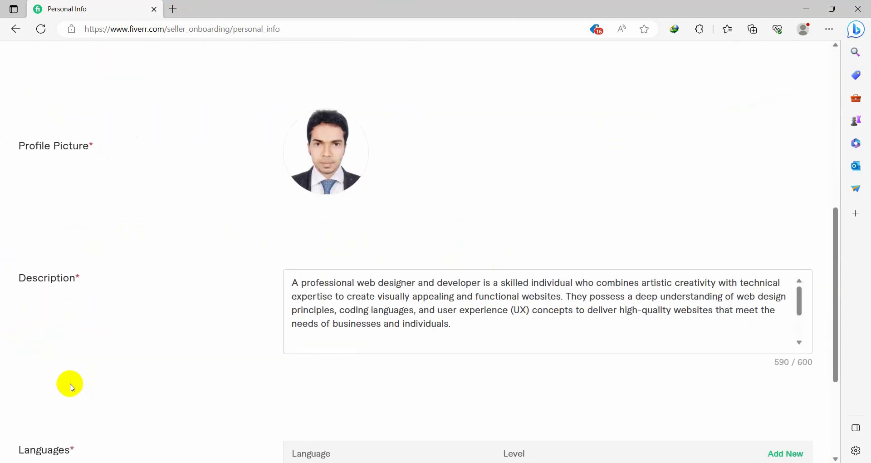
{"action": "scroll", "coordinate": [45, 224], "scroll_direction": "down", "scroll_amount": 3}
{"action": "scroll", "coordinate": [50, 215], "scroll_direction": "up", "scroll_amount": 3}
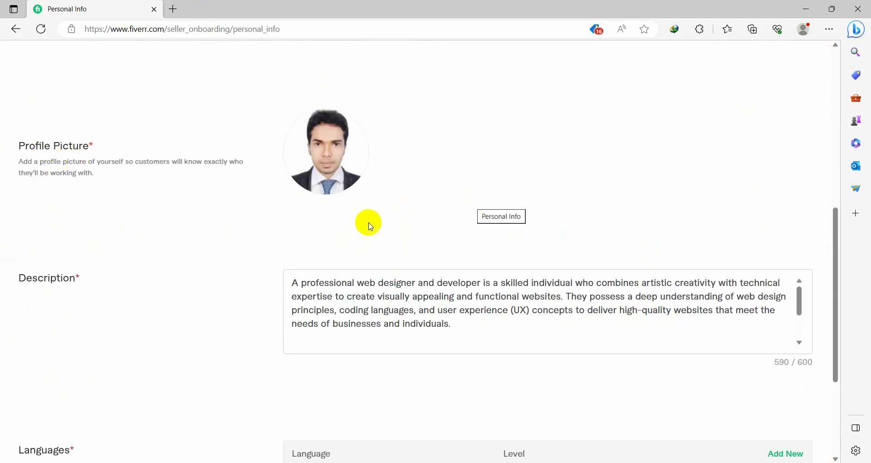
{"action": "scroll", "coordinate": [29, 278], "scroll_direction": "down", "scroll_amount": 2}
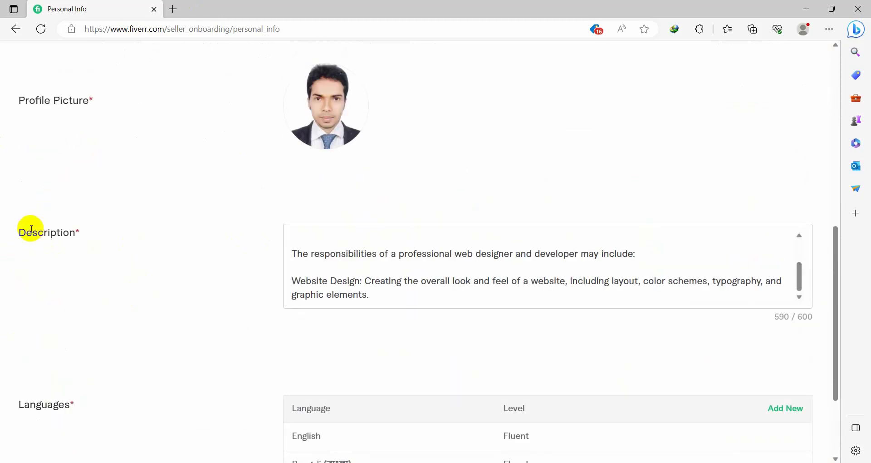
{"action": "left_click_drag", "start_coordinate": [20, 232], "coordinate": [73, 232]}
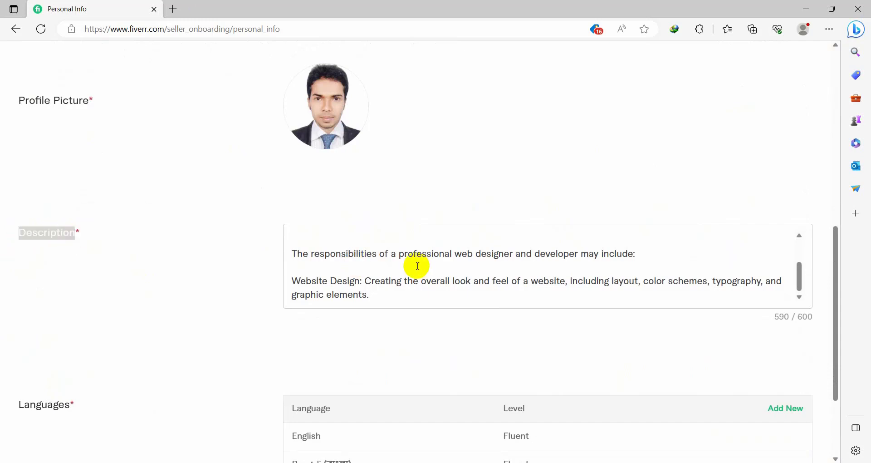
{"action": "left_click", "coordinate": [406, 255]}
{"action": "scroll", "coordinate": [136, 327], "scroll_direction": "down", "scroll_amount": 3}
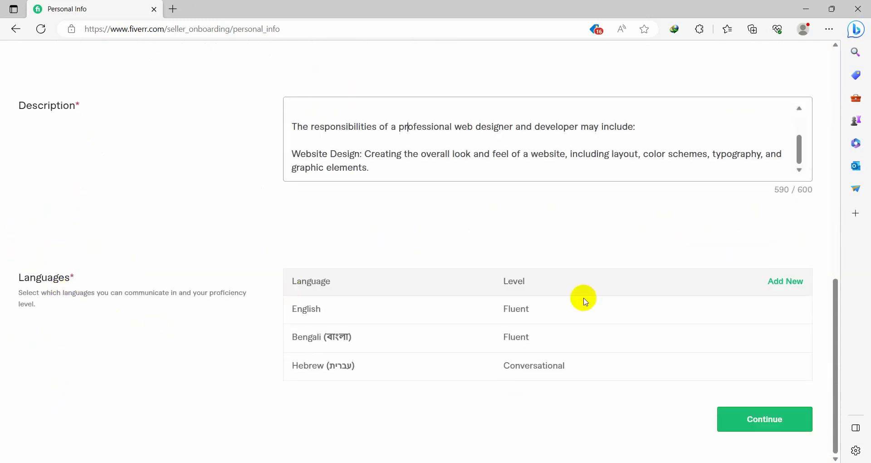
{"action": "left_click", "coordinate": [749, 422]}
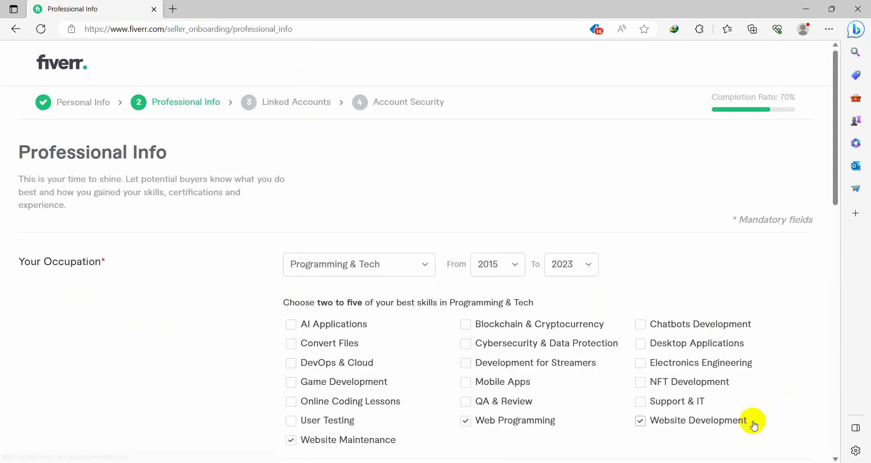
- Change the occupation category to Digital Marketing
{"action": "scroll", "coordinate": [99, 265], "scroll_direction": "down", "scroll_amount": 4}
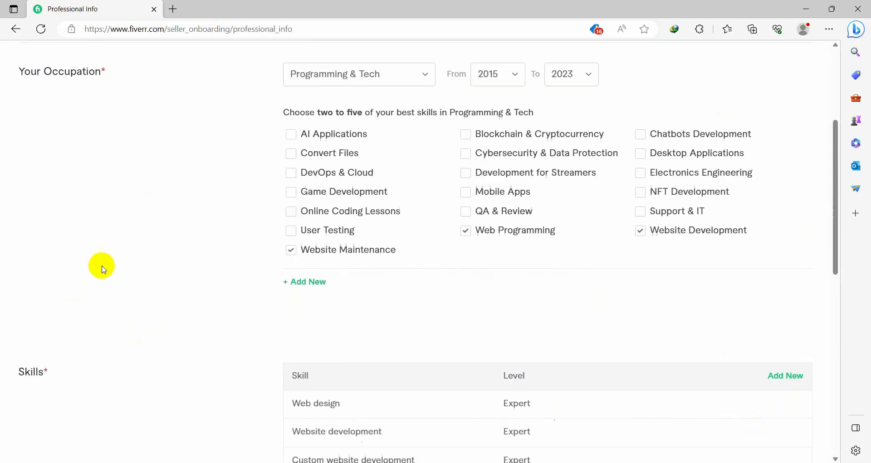
{"action": "scroll", "coordinate": [271, 216], "scroll_direction": "up", "scroll_amount": 4}
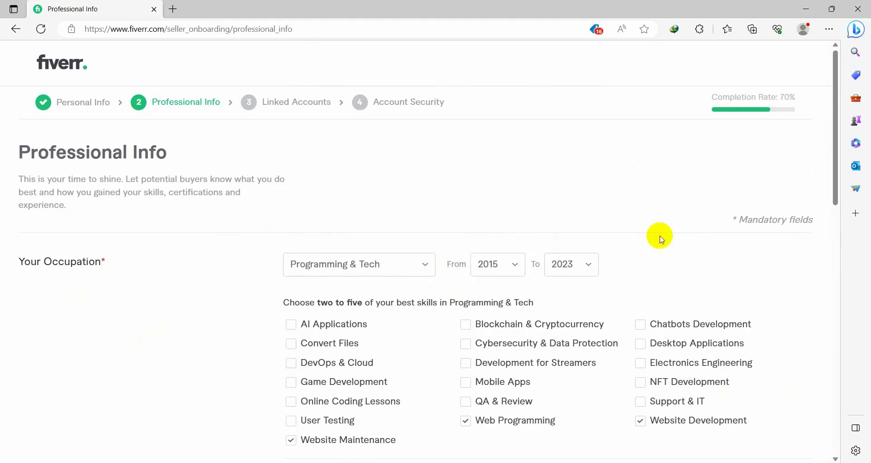
{"action": "scroll", "coordinate": [461, 249], "scroll_direction": "down", "scroll_amount": 2}
{"action": "scroll", "coordinate": [461, 250], "scroll_direction": "down", "scroll_amount": 1}
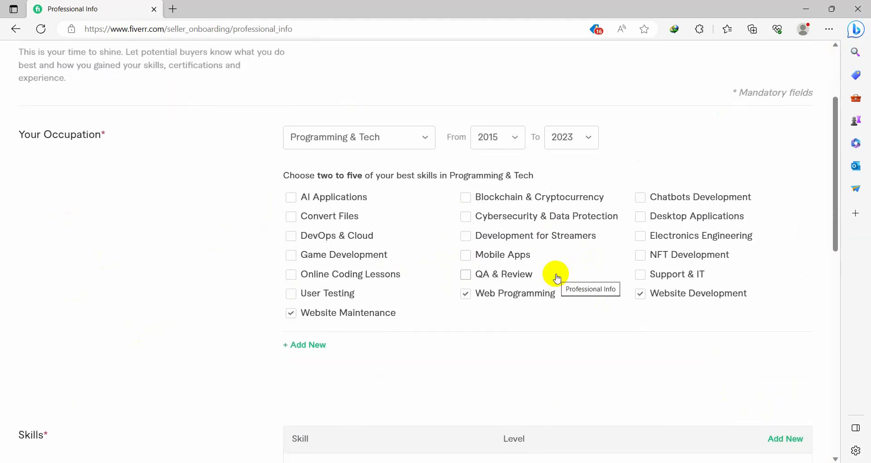
{"action": "scroll", "coordinate": [377, 220], "scroll_direction": "up", "scroll_amount": 1}
{"action": "left_click", "coordinate": [411, 208]}
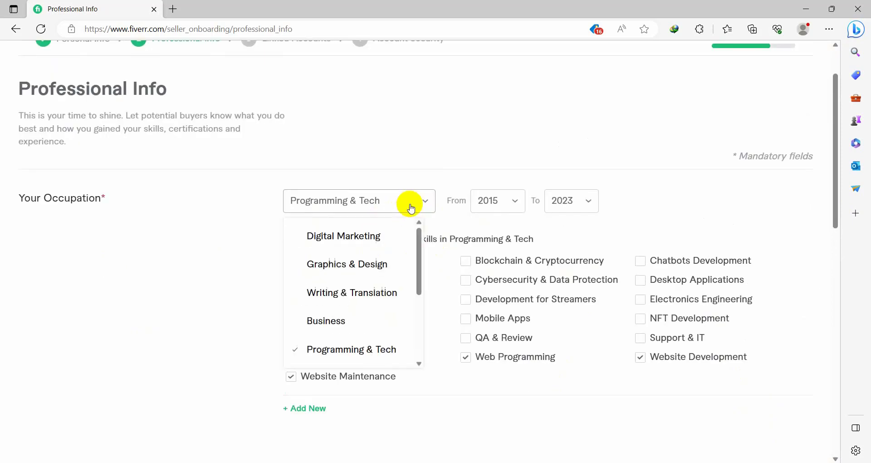
{"action": "left_click", "coordinate": [352, 235]}
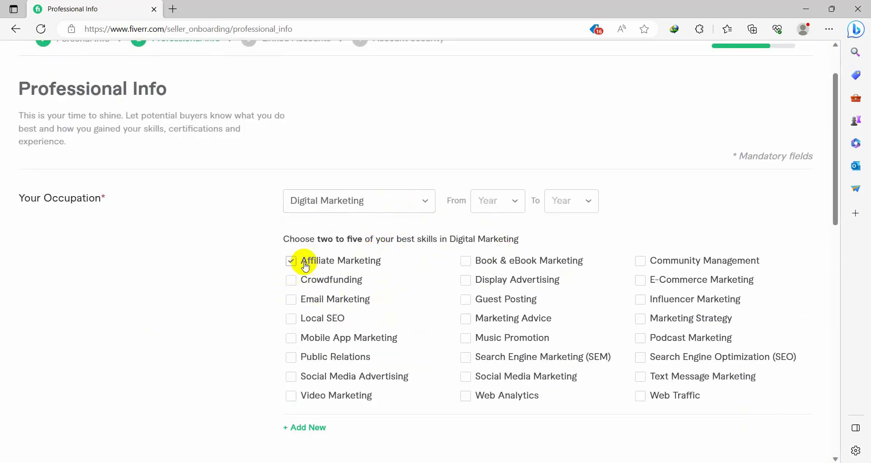
- Select Affiliate Marketing, Email Marketing, Social Media Advertising, Social Media Marketing and Web Traffic as the five best Digital Marketing skills
{"action": "left_click", "coordinate": [291, 299]}
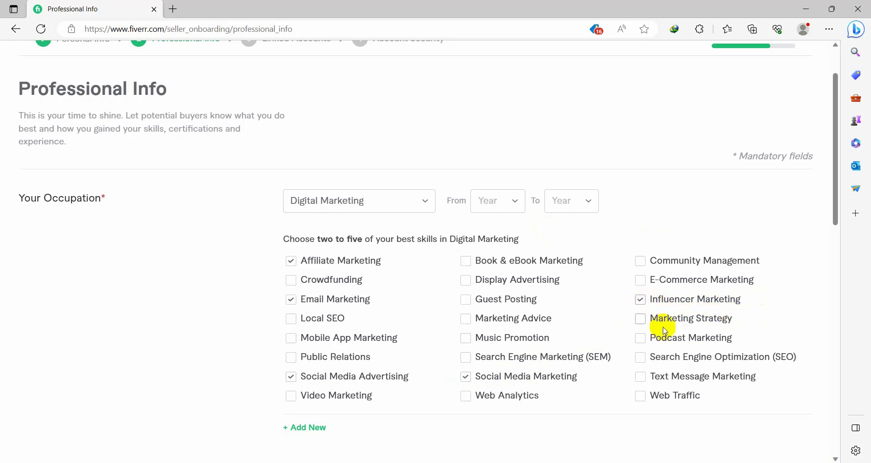
{"action": "left_click", "coordinate": [640, 397]}
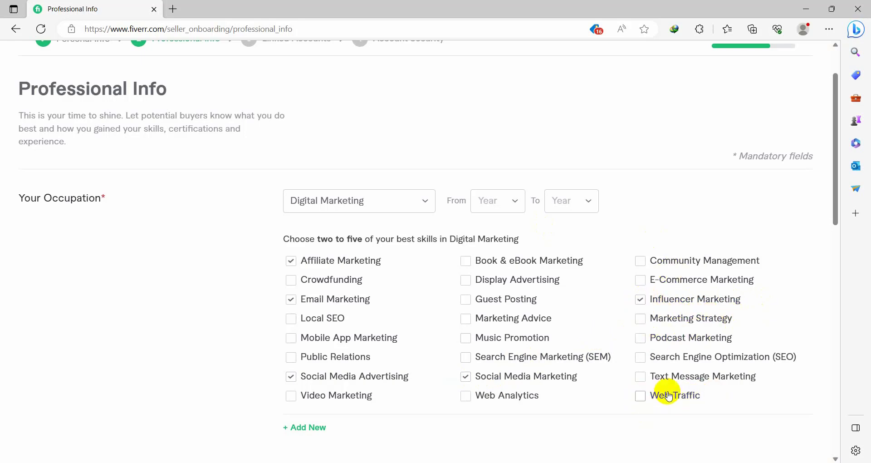
{"action": "scroll", "coordinate": [669, 396], "scroll_direction": "down", "scroll_amount": 1}
{"action": "left_click", "coordinate": [639, 237]}
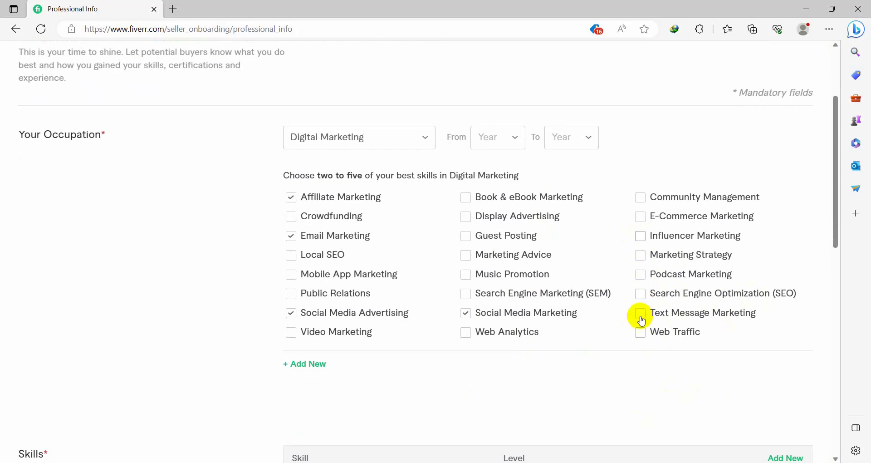
{"action": "left_click", "coordinate": [641, 333]}
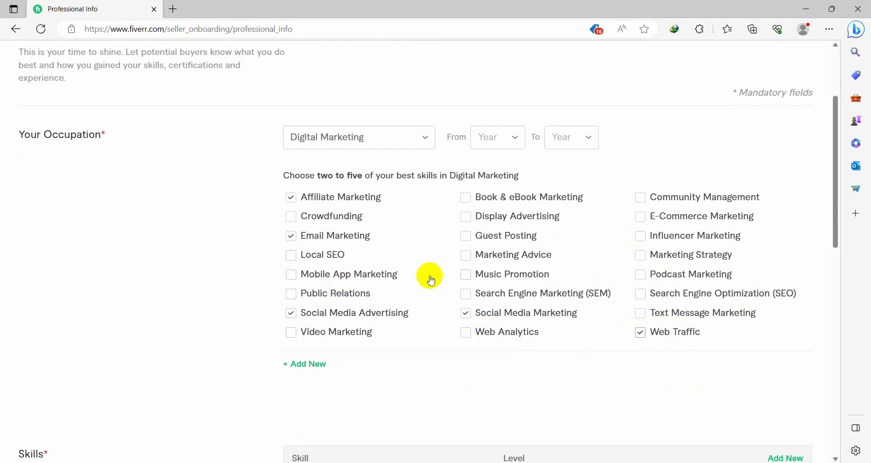
- Set the Digital Marketing occupation period from 2015 to 2023
{"action": "scroll", "coordinate": [440, 258], "scroll_direction": "up", "scroll_amount": 2}
{"action": "left_click", "coordinate": [499, 200]}
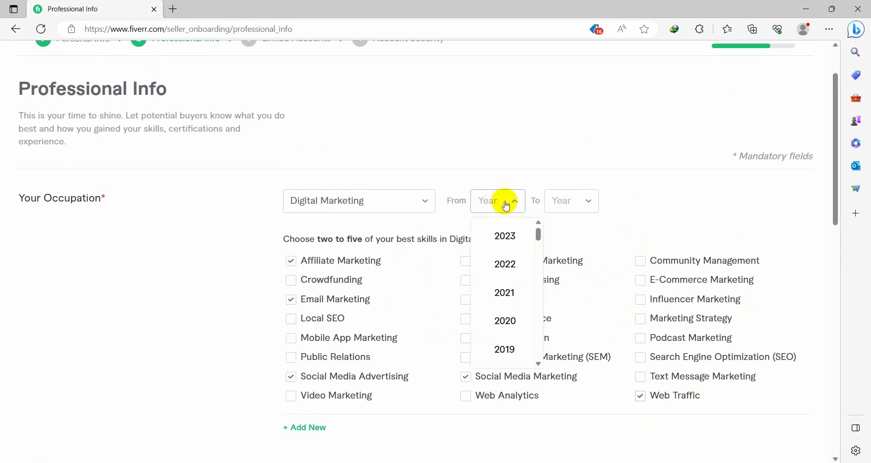
{"action": "scroll", "coordinate": [515, 258], "scroll_direction": "down", "scroll_amount": 3}
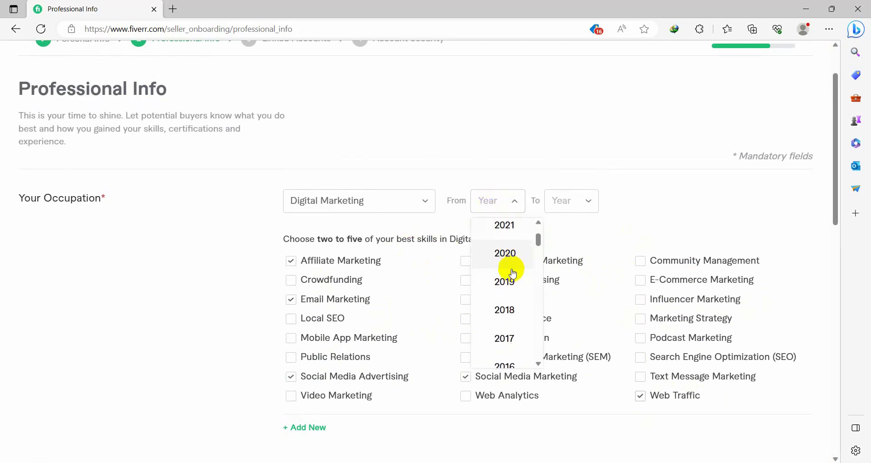
{"action": "scroll", "coordinate": [506, 309], "scroll_direction": "down", "scroll_amount": 1}
{"action": "left_click", "coordinate": [509, 324]}
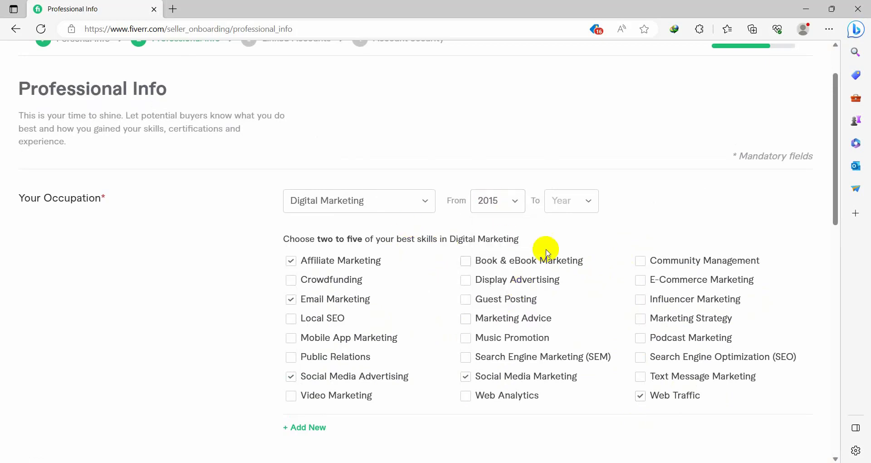
{"action": "left_click", "coordinate": [572, 201]}
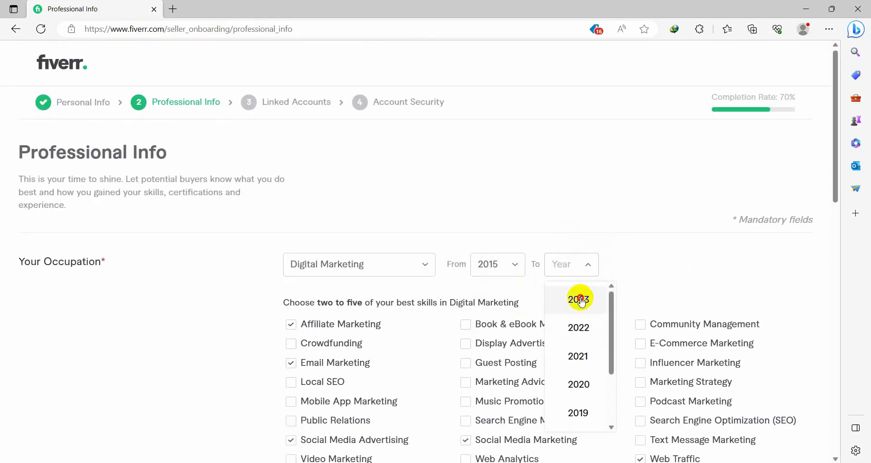
{"action": "left_click", "coordinate": [578, 298]}
- Delete the Web design and Website development entries from the Skills list
{"action": "scroll", "coordinate": [461, 315], "scroll_direction": "down", "scroll_amount": 4}
{"action": "scroll", "coordinate": [741, 263], "scroll_direction": "down", "scroll_amount": 3}
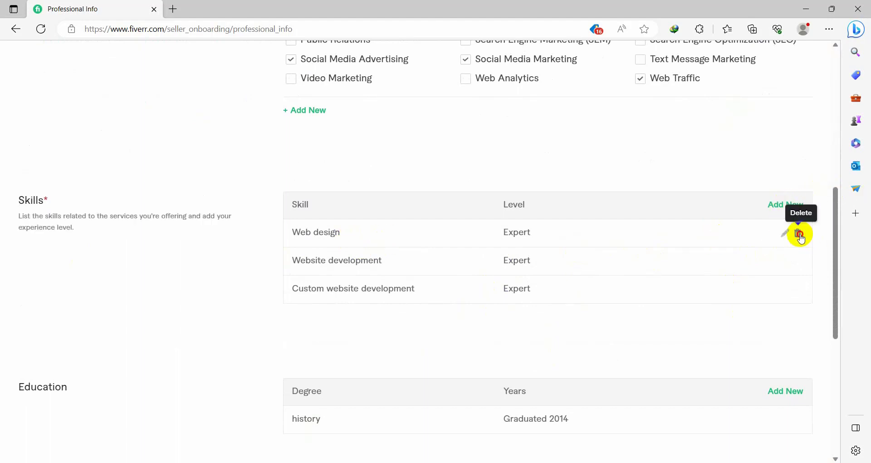
{"action": "left_click", "coordinate": [797, 232]}
{"action": "left_click", "coordinate": [798, 233]}
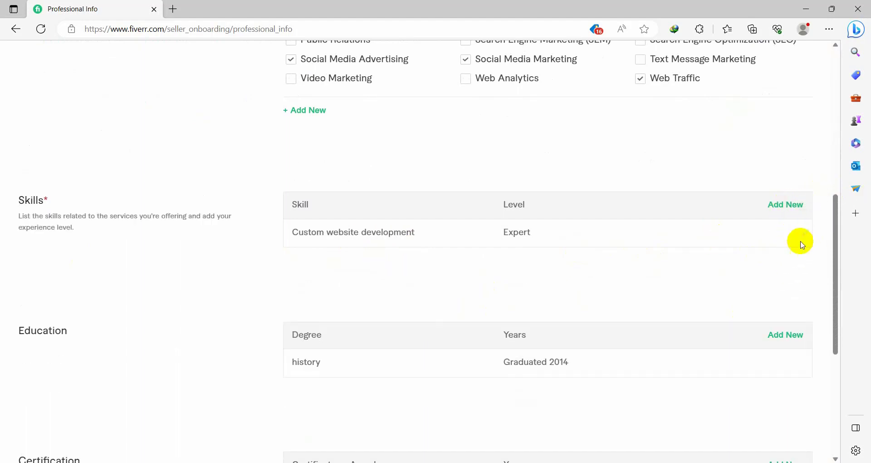
- Add Affiliate marketing to the Skills list with the Expert experience level
{"action": "left_click", "coordinate": [786, 204]}
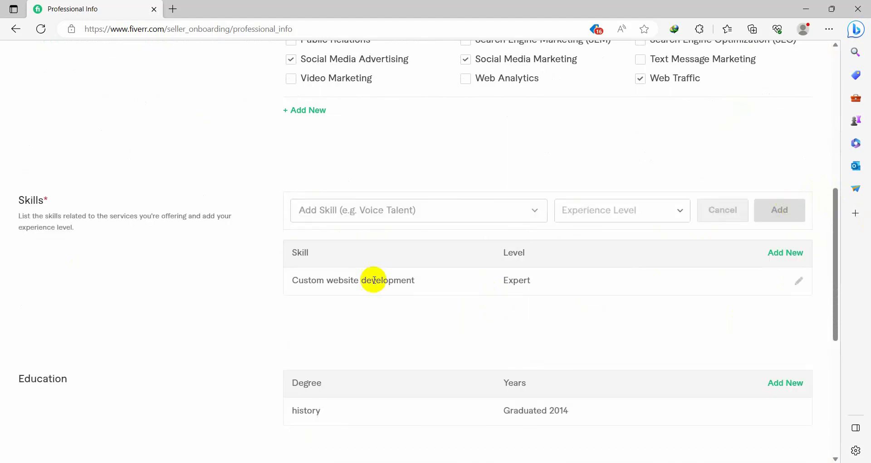
{"action": "left_click", "coordinate": [334, 220]}
{"action": "type", "text": "market"}
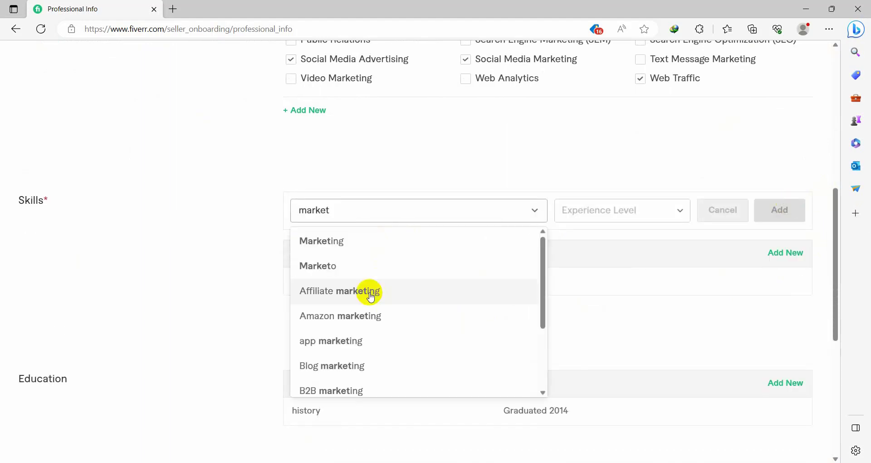
{"action": "left_click", "coordinate": [368, 290]}
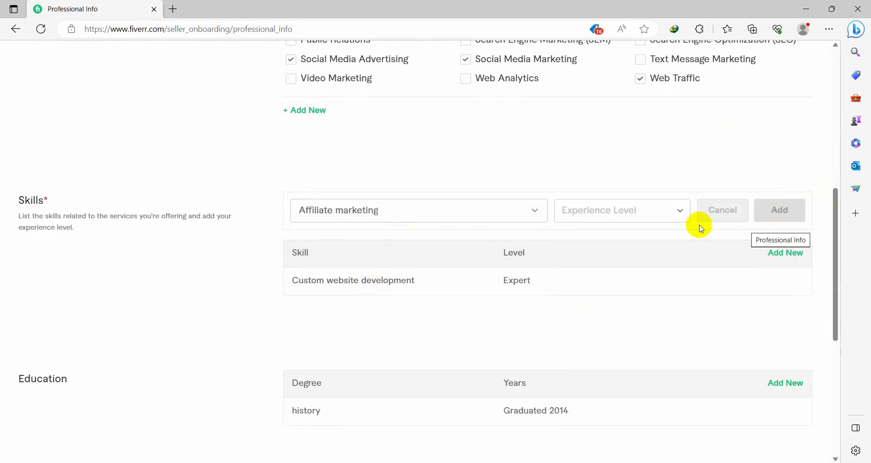
{"action": "left_click", "coordinate": [613, 213]}
{"action": "left_click", "coordinate": [591, 301]}
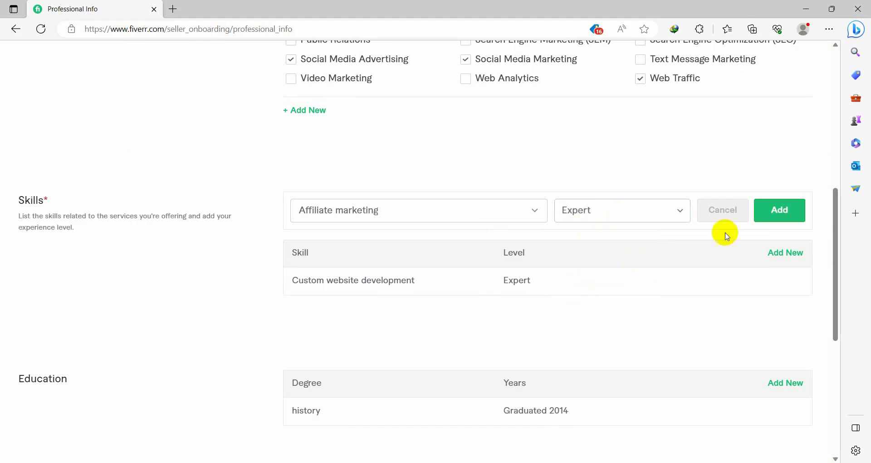
{"action": "left_click", "coordinate": [779, 220]}
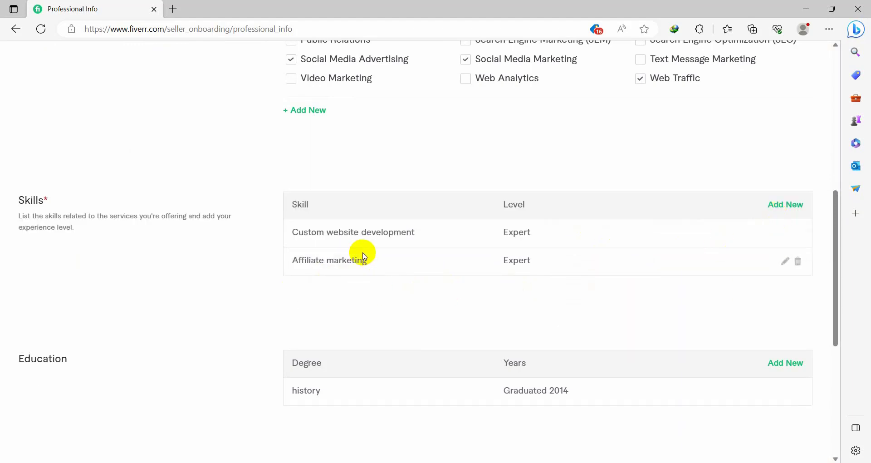
- Delete the Custom website development entry from the Skills list and add B2B marketing with the Expert experience level
{"action": "left_click", "coordinate": [780, 211]}
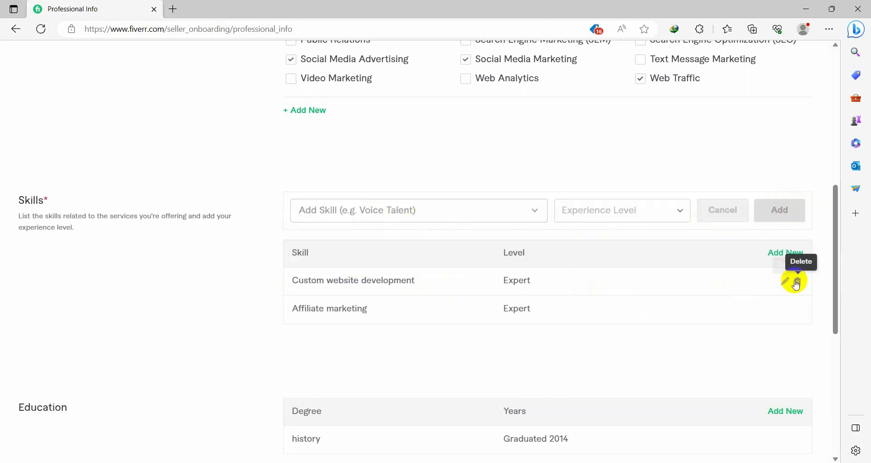
{"action": "left_click", "coordinate": [797, 284]}
{"action": "left_click", "coordinate": [345, 211]}
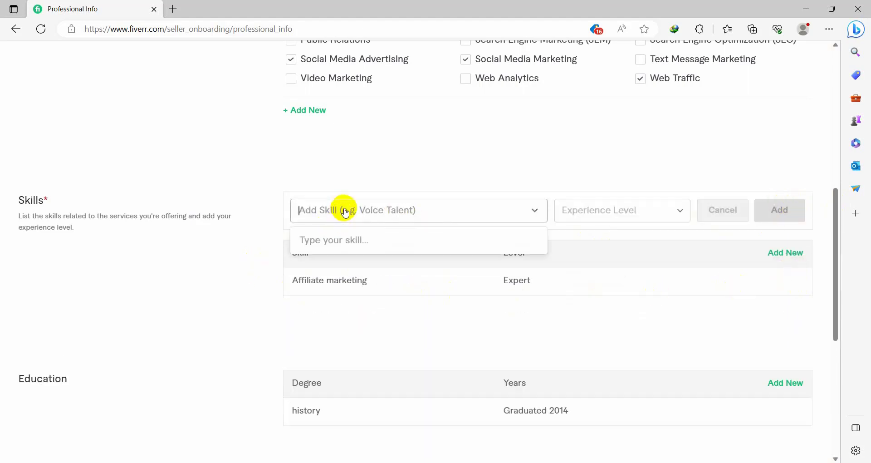
{"action": "type", "text": "mark"}
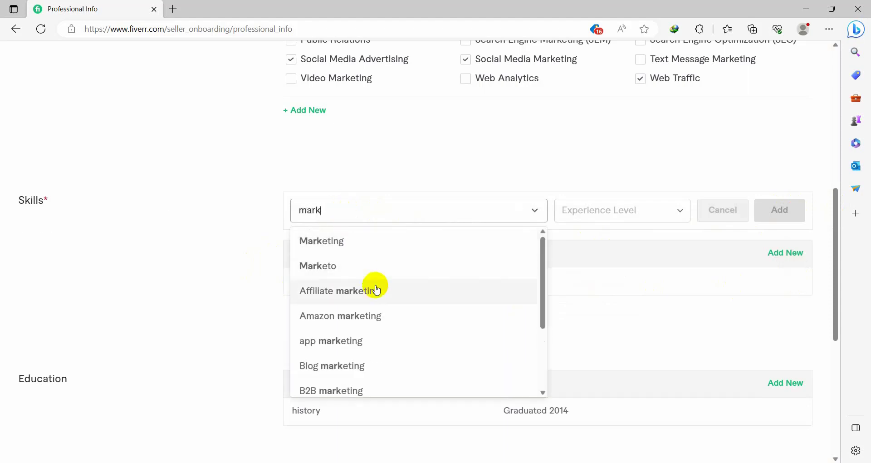
{"action": "scroll", "coordinate": [387, 272], "scroll_direction": "down", "scroll_amount": 1}
{"action": "scroll", "coordinate": [389, 275], "scroll_direction": "down", "scroll_amount": 2}
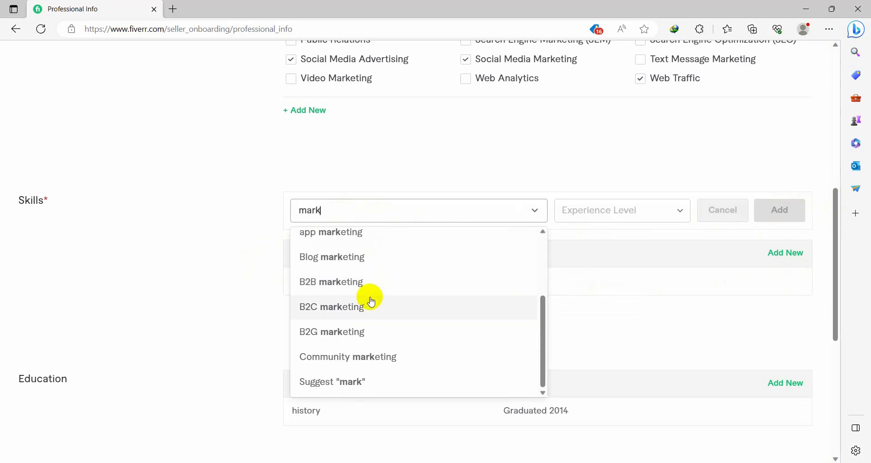
{"action": "left_click", "coordinate": [358, 286]}
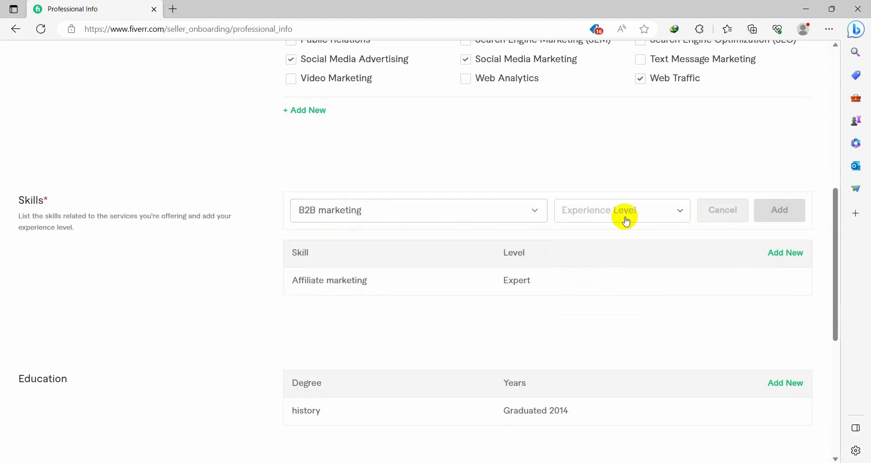
{"action": "left_click", "coordinate": [621, 217]}
{"action": "left_click", "coordinate": [593, 300]}
{"action": "left_click", "coordinate": [774, 213]}
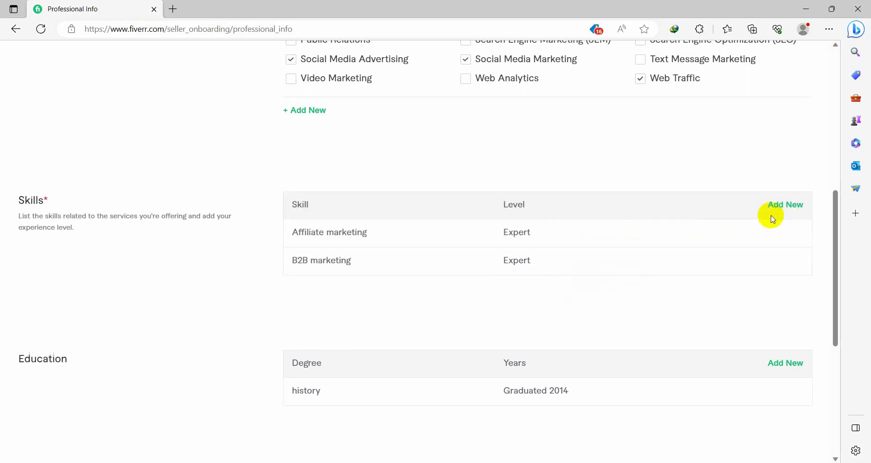
- Add Advertisement design to the Skills list with the Expert experience level
{"action": "left_click", "coordinate": [779, 211]}
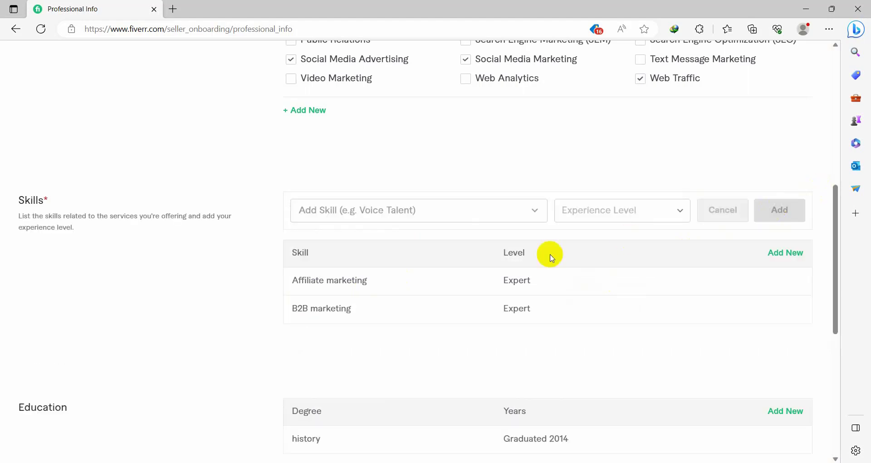
{"action": "left_click", "coordinate": [431, 213]}
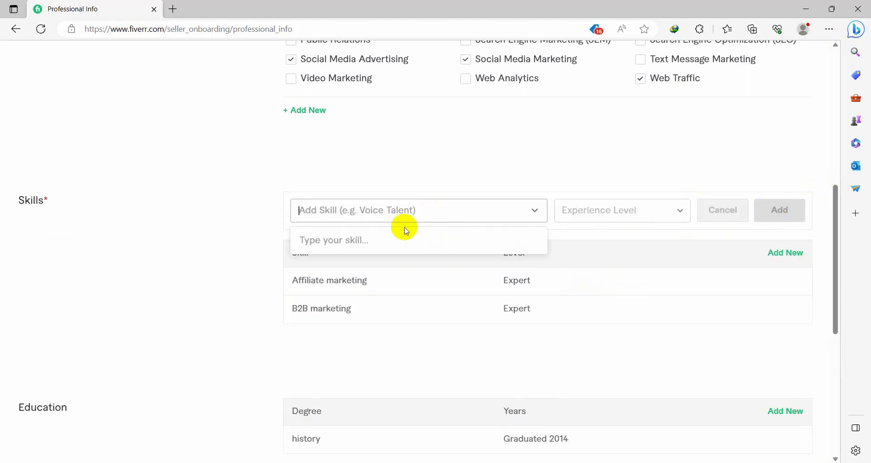
{"action": "type", "text": "design"}
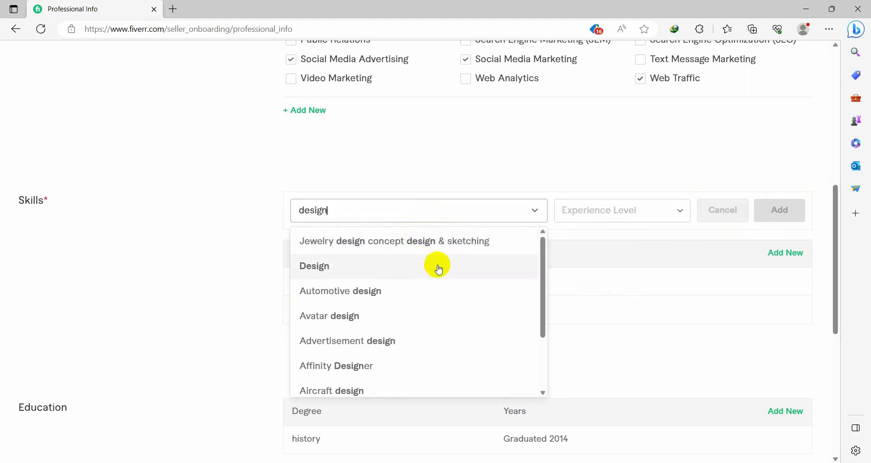
{"action": "scroll", "coordinate": [436, 266], "scroll_direction": "down", "scroll_amount": 3}
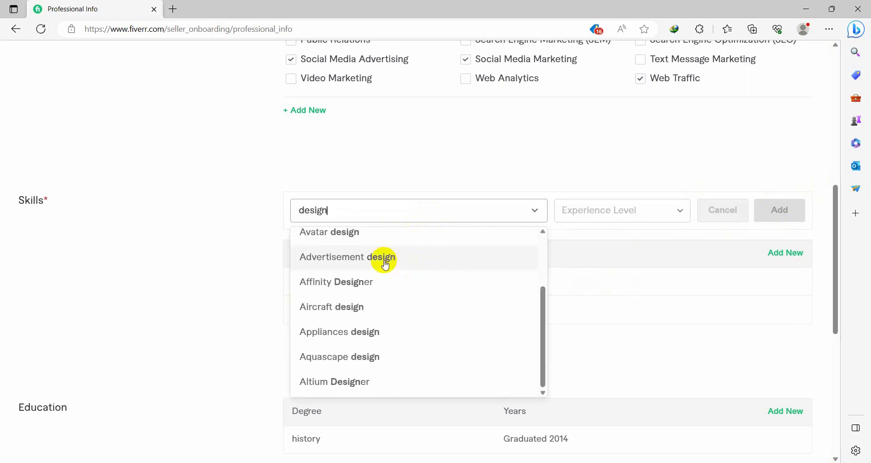
{"action": "scroll", "coordinate": [418, 272], "scroll_direction": "up", "scroll_amount": 3}
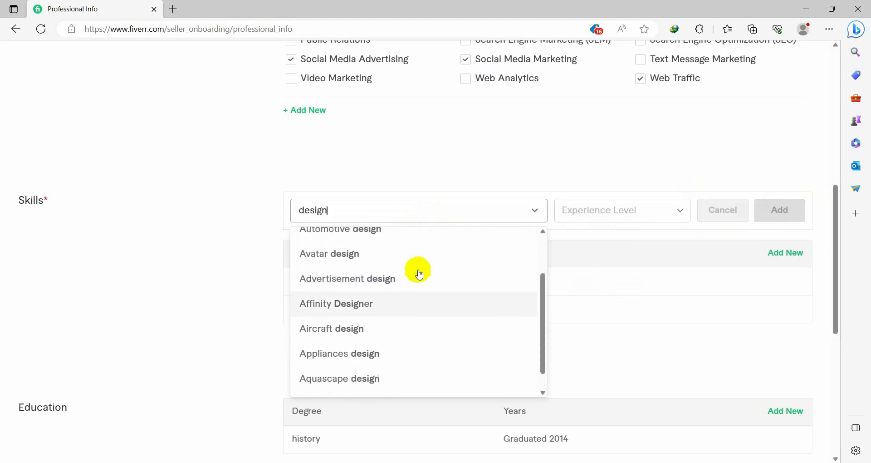
{"action": "left_click", "coordinate": [361, 340]}
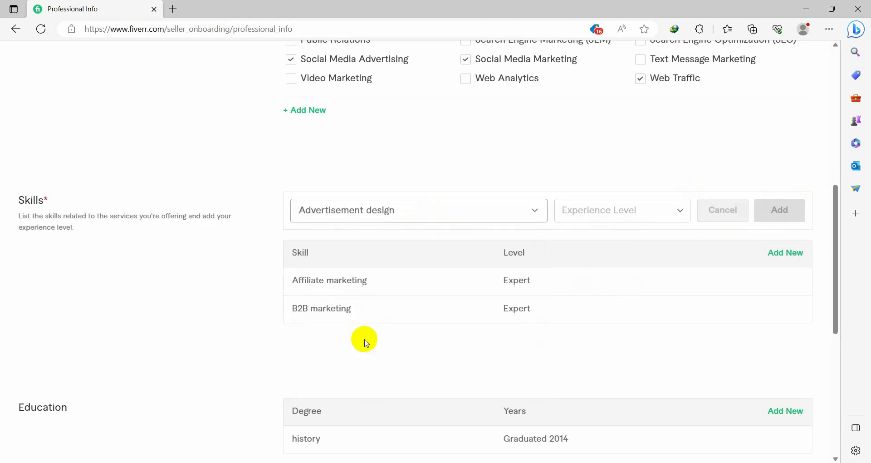
{"action": "left_click", "coordinate": [622, 211]}
{"action": "left_click", "coordinate": [608, 300]}
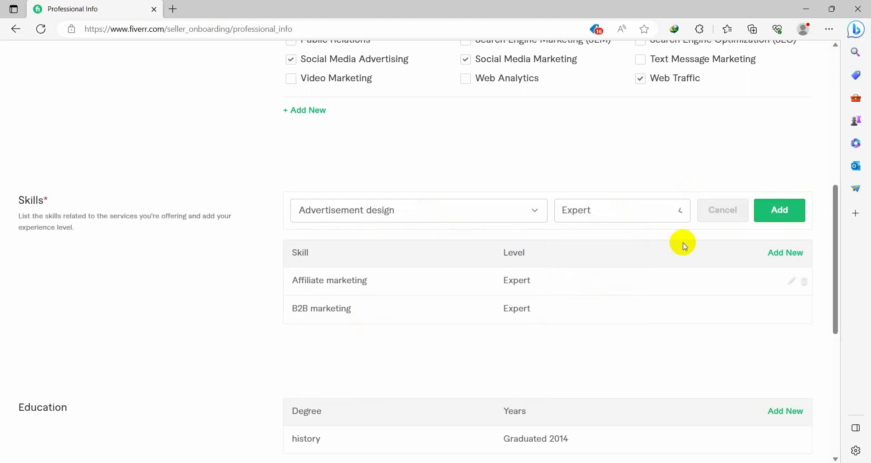
{"action": "left_click", "coordinate": [778, 211]}
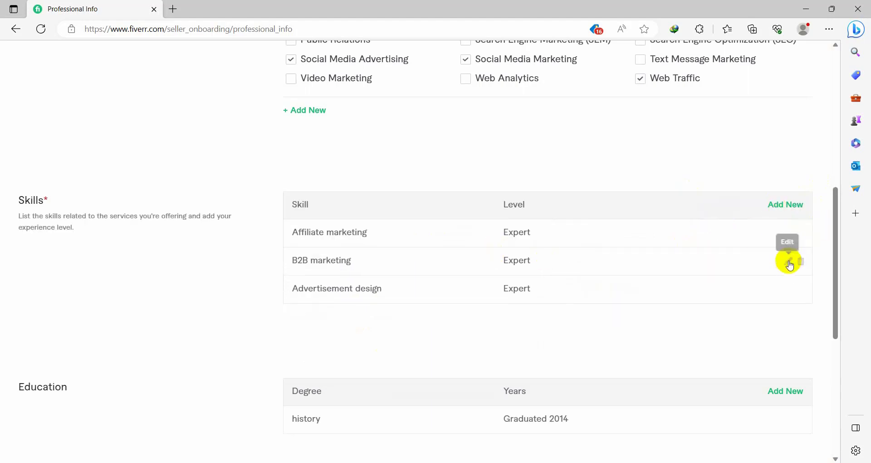
- Add Web traffic to the Skills list with the Expert experience level
{"action": "left_click", "coordinate": [782, 204]}
{"action": "left_click", "coordinate": [335, 213]}
{"action": "type", "text": "web"}
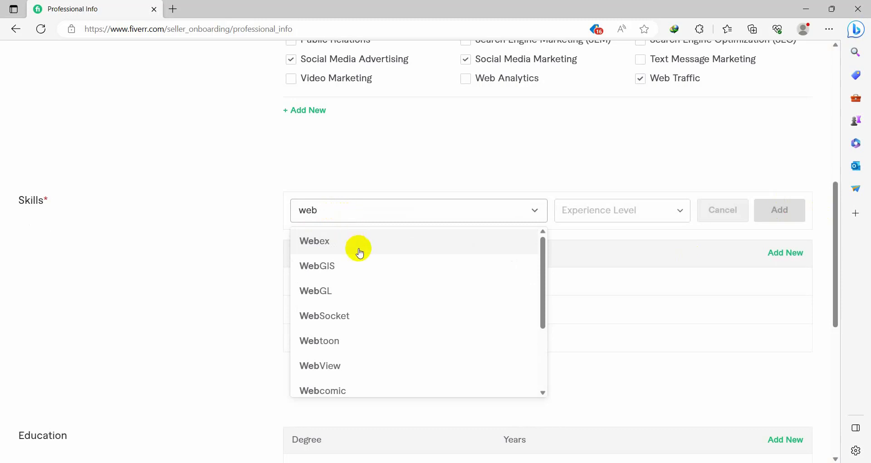
{"action": "scroll", "coordinate": [362, 256], "scroll_direction": "down", "scroll_amount": 2}
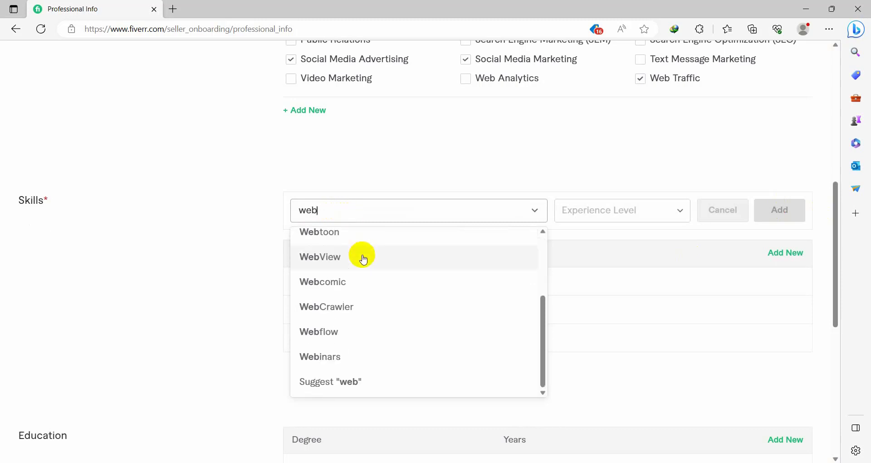
{"action": "scroll", "coordinate": [363, 259], "scroll_direction": "up", "scroll_amount": 2}
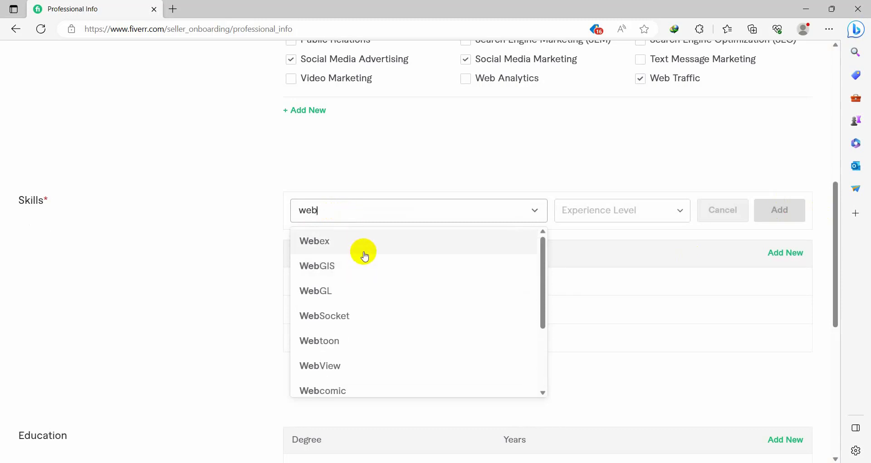
{"action": "key", "text": "BackSpace"}
{"action": "key", "text": "BackSpace"}
{"action": "key", "text": "BackSpace"}
{"action": "type", "text": "tr"}
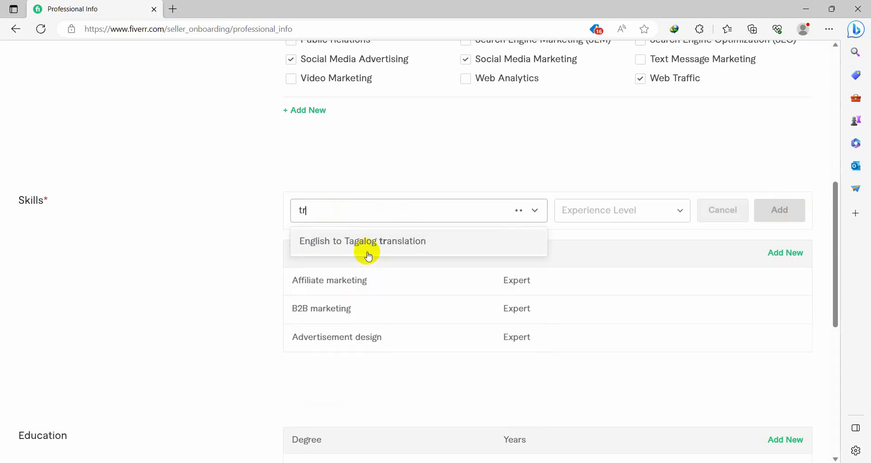
{"action": "type", "text": "af"}
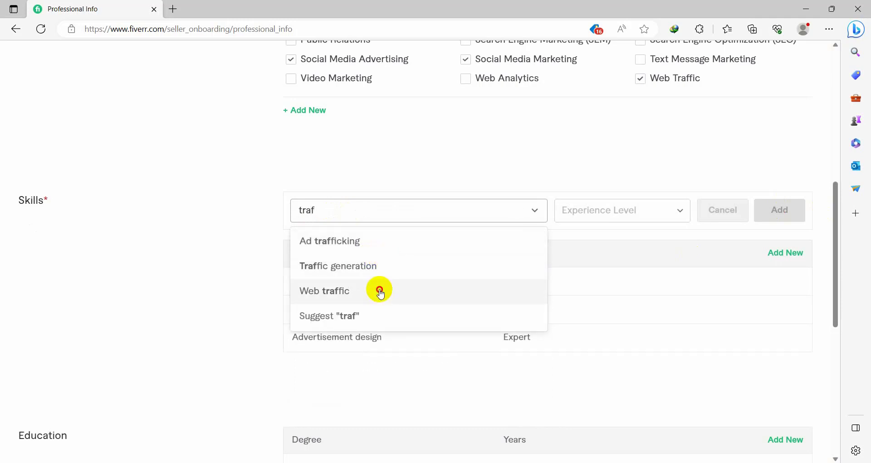
{"action": "key", "text": "Return"}
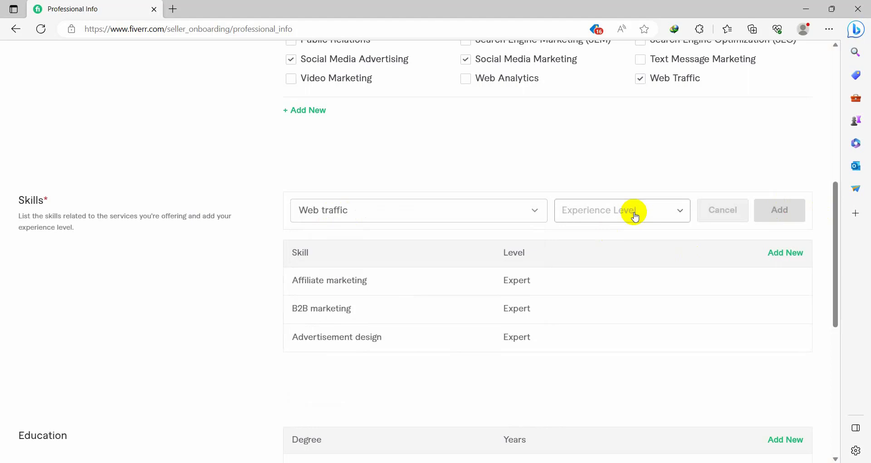
{"action": "left_click", "coordinate": [635, 217]}
{"action": "left_click", "coordinate": [596, 301]}
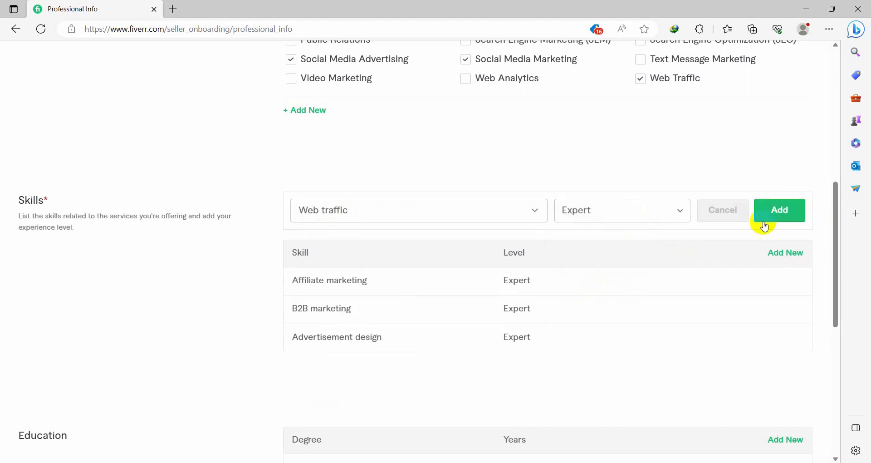
{"action": "left_click", "coordinate": [770, 217]}
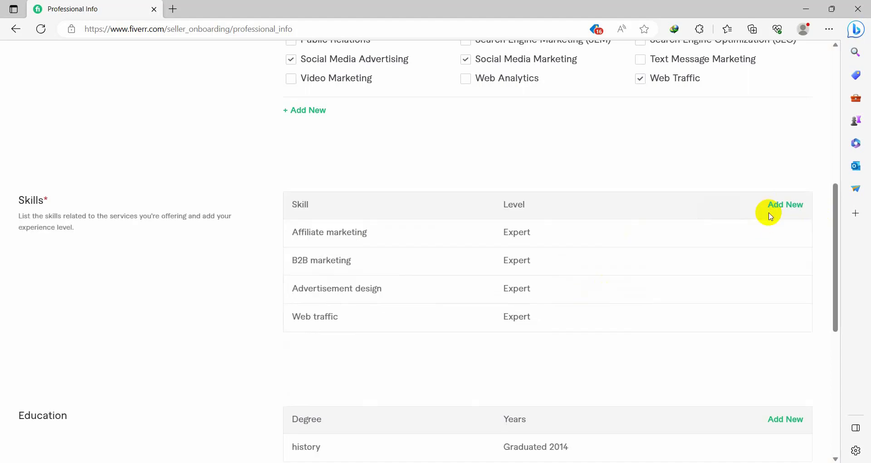
- Keep the Education and Certification entries, leave Personal Website empty and continue to the Linked Accounts stage
{"action": "scroll", "coordinate": [468, 361], "scroll_direction": "down", "scroll_amount": 4}
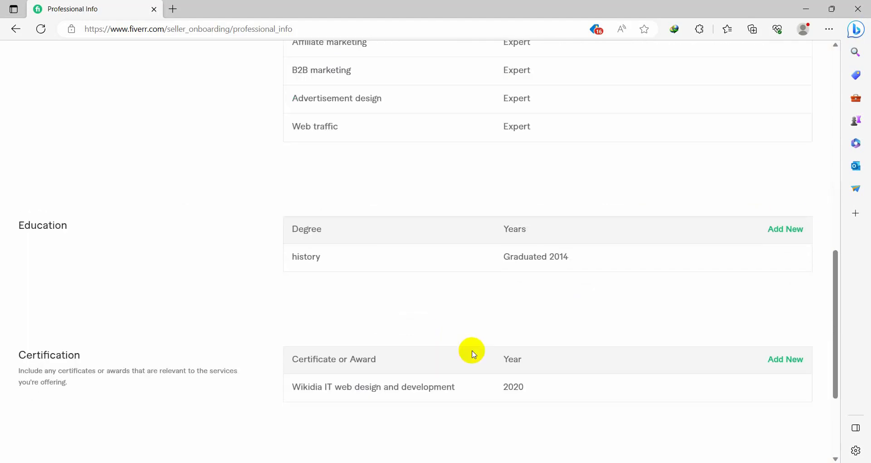
{"action": "scroll", "coordinate": [624, 280], "scroll_direction": "down", "scroll_amount": 3}
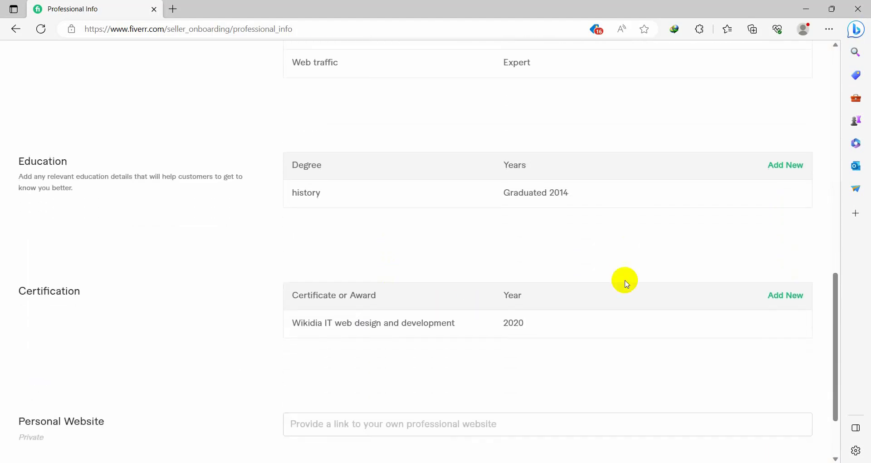
{"action": "scroll", "coordinate": [408, 309], "scroll_direction": "down", "scroll_amount": 1}
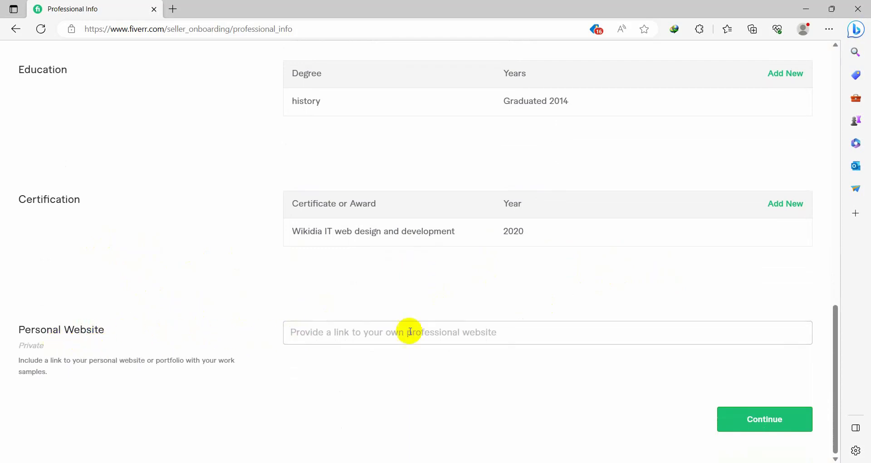
{"action": "left_click", "coordinate": [761, 422]}
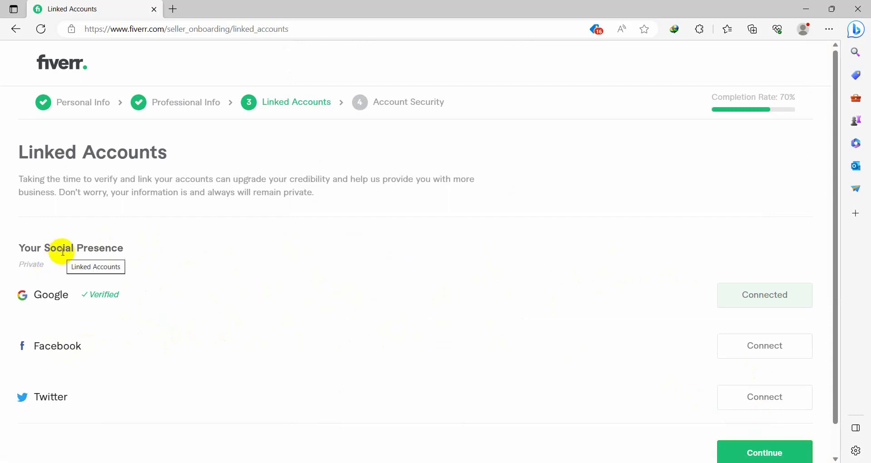
- Skip linking Facebook and Twitter, continue to Account Security and finish the seller onboarding
{"action": "scroll", "coordinate": [137, 256], "scroll_direction": "down", "scroll_amount": 1}
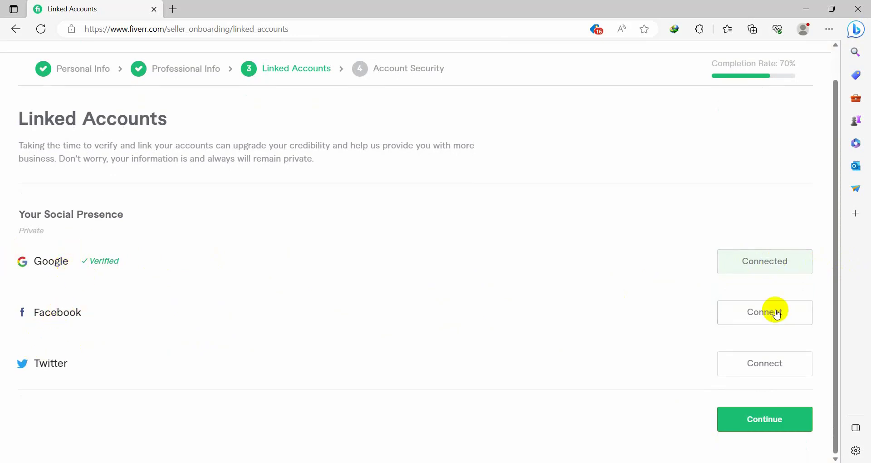
{"action": "left_click", "coordinate": [771, 420]}
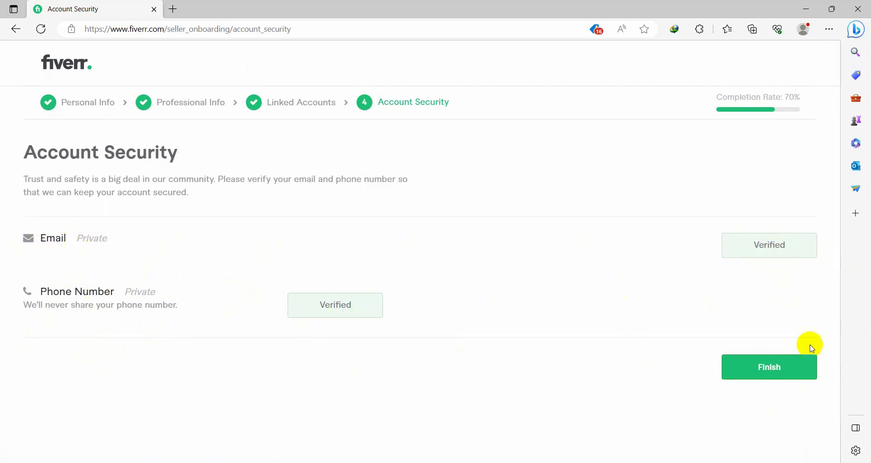
{"action": "left_click", "coordinate": [764, 371]}
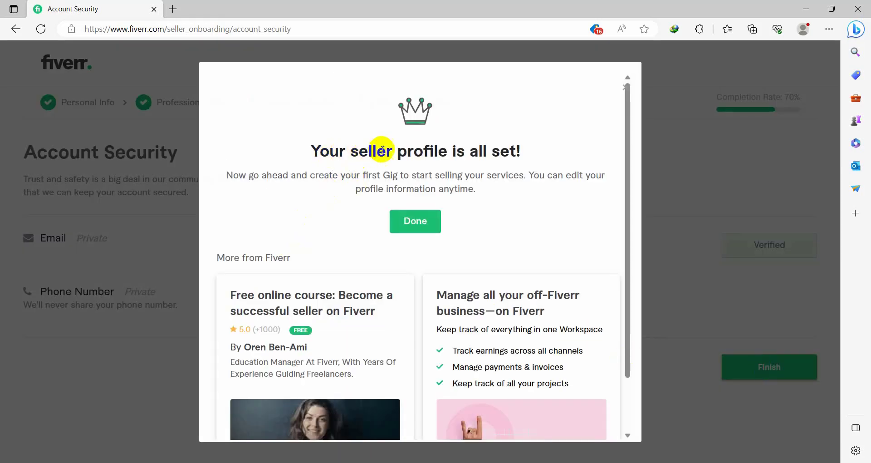
- Look through the profile completion dialog and confirm it to proceed to creating the first Gig
{"action": "scroll", "coordinate": [458, 225], "scroll_direction": "down", "scroll_amount": 2}
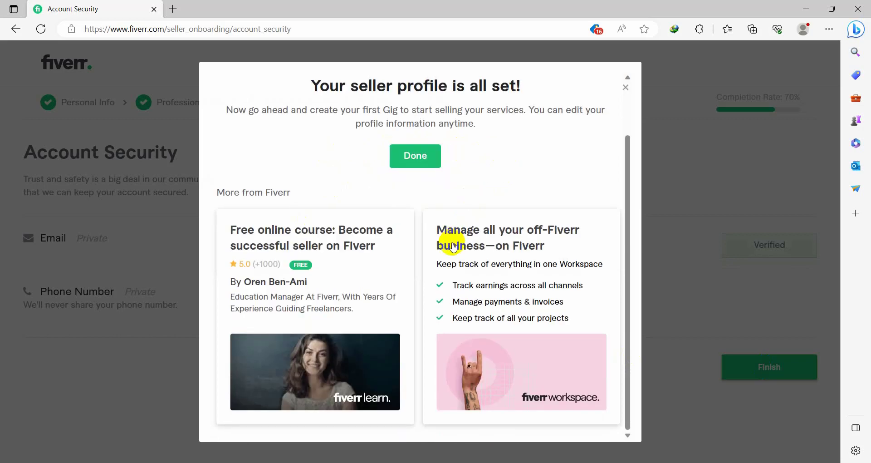
{"action": "scroll", "coordinate": [399, 240], "scroll_direction": "up", "scroll_amount": 2}
{"action": "left_click", "coordinate": [409, 221]}
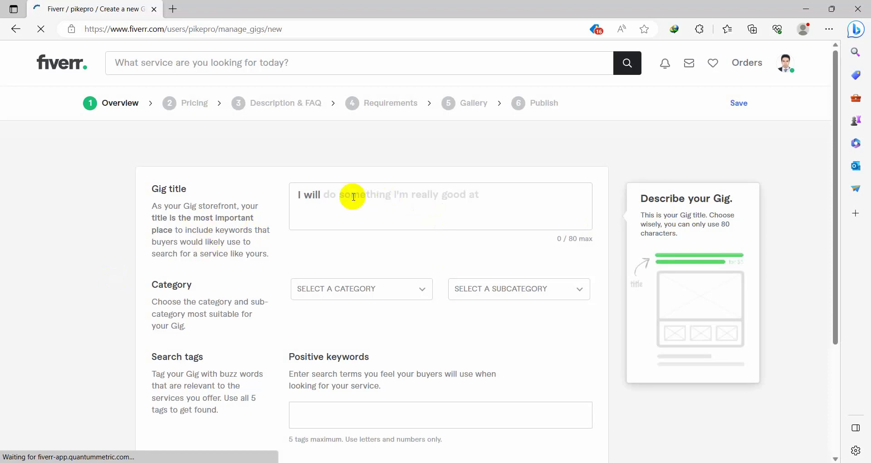
- Look over the Gig title, category and positive keywords fields of the new Gig's Overview form
{"action": "left_click", "coordinate": [364, 195]}
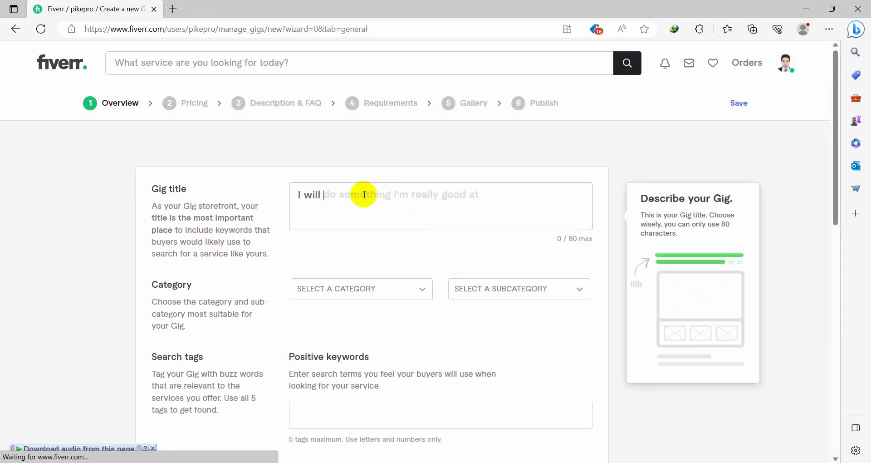
{"action": "scroll", "coordinate": [383, 226], "scroll_direction": "down", "scroll_amount": 12}
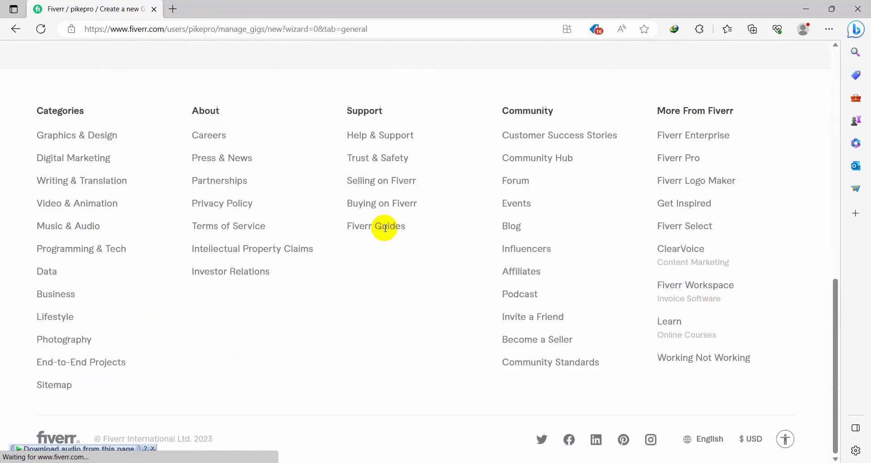
{"action": "scroll", "coordinate": [386, 228], "scroll_direction": "up", "scroll_amount": 12}
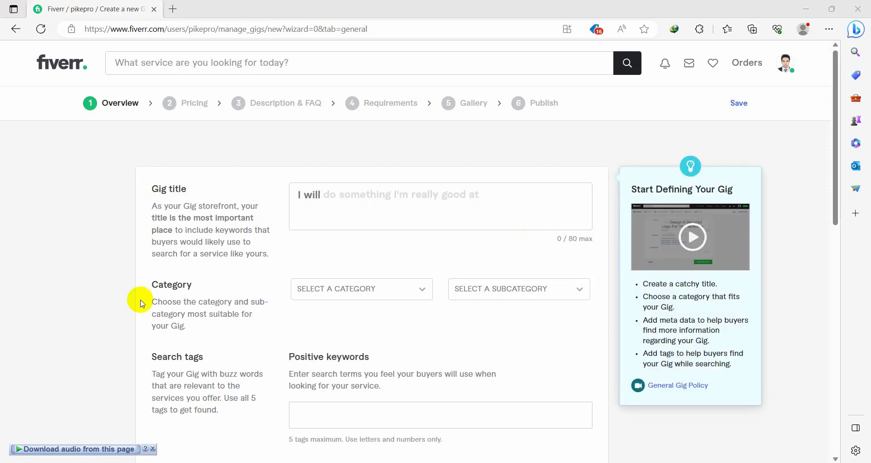
{"action": "left_click", "coordinate": [336, 196]}
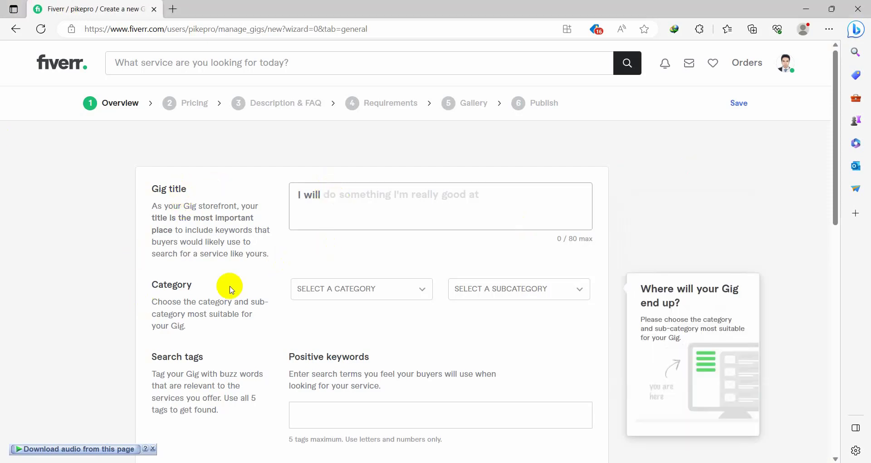
{"action": "scroll", "coordinate": [230, 288], "scroll_direction": "down", "scroll_amount": 3}
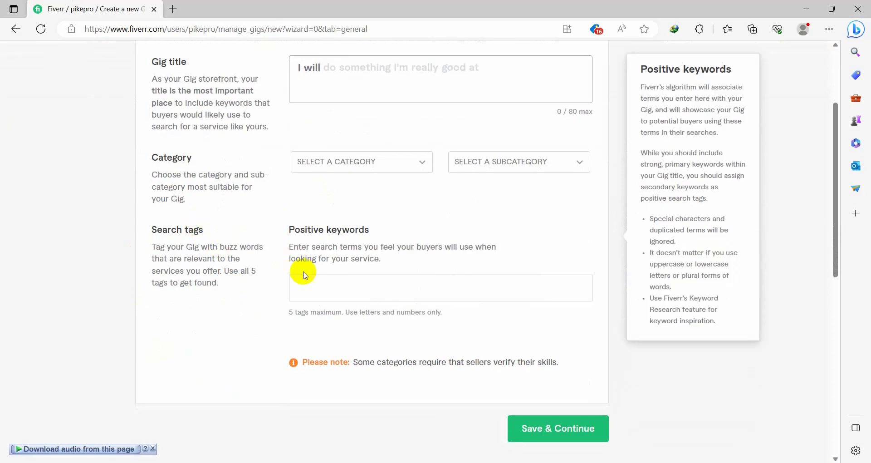
{"action": "left_click", "coordinate": [317, 288]}
{"action": "scroll", "coordinate": [287, 281], "scroll_direction": "up", "scroll_amount": 3}
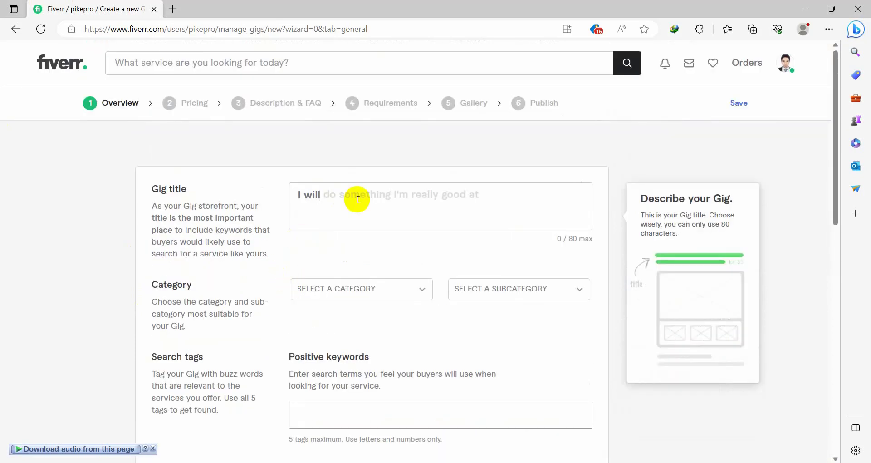
- Switch to the Word document with the prepared PDF submission Gig text and look through its description and packages
{"action": "key", "text": "alt+Tab"}
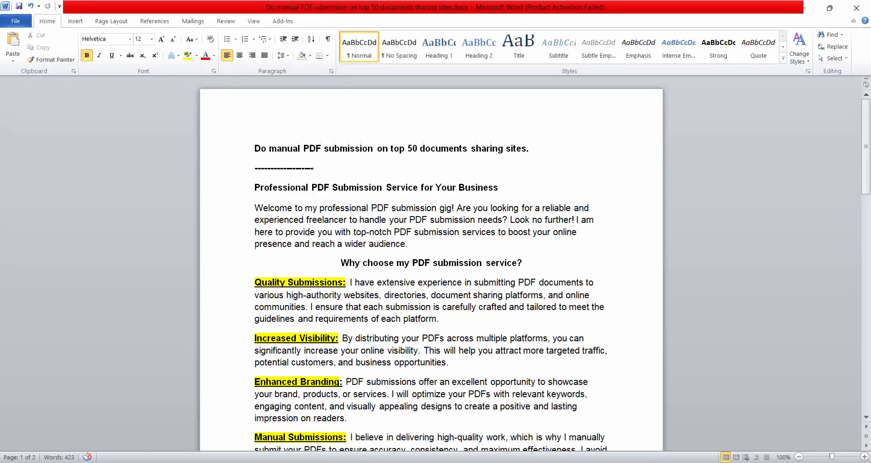
{"action": "left_click", "coordinate": [429, 248]}
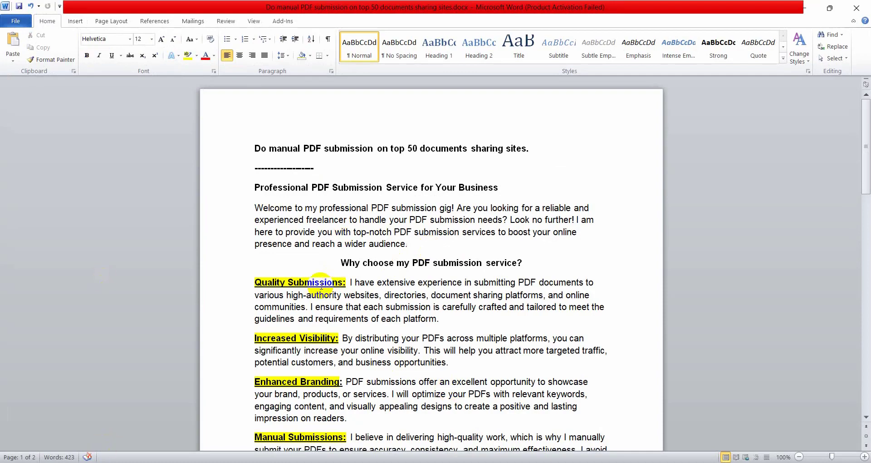
{"action": "scroll", "coordinate": [431, 275], "scroll_direction": "down", "scroll_amount": 6}
{"action": "scroll", "coordinate": [427, 272], "scroll_direction": "down", "scroll_amount": 18}
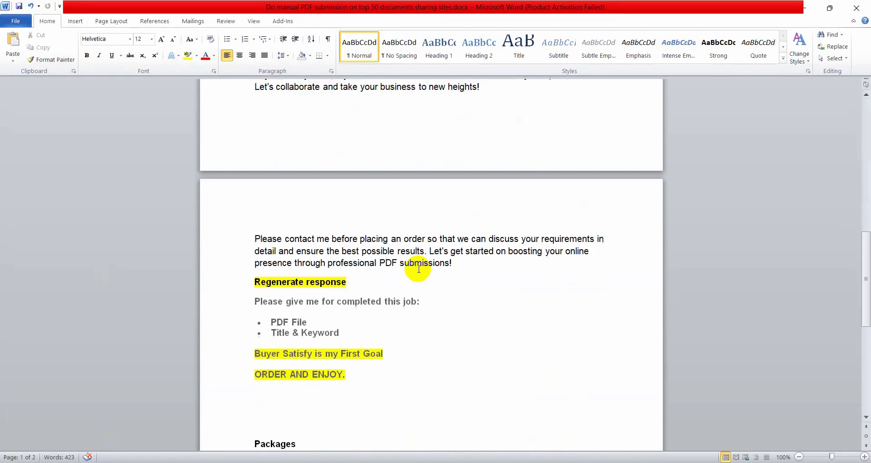
{"action": "scroll", "coordinate": [416, 265], "scroll_direction": "down", "scroll_amount": 4}
{"action": "scroll", "coordinate": [415, 265], "scroll_direction": "up", "scroll_amount": 20}
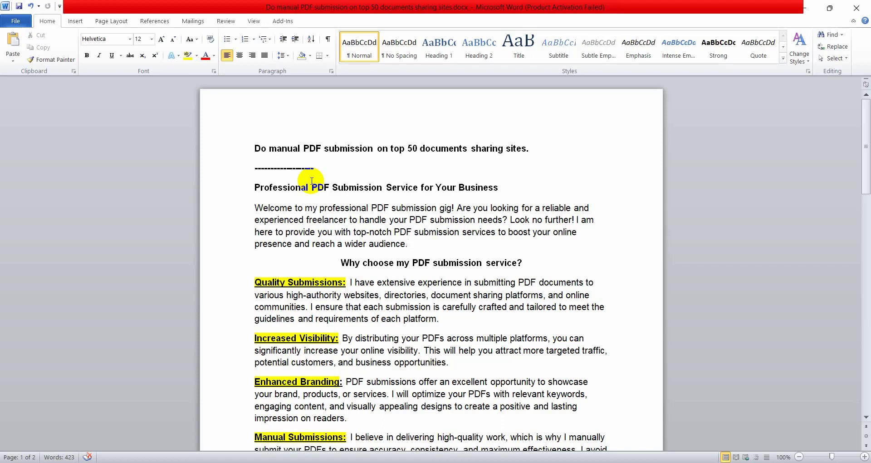
- Copy the document's heading "Do manual PDF submission on top 50 documents sharing sites." into the Gig title in the browser
{"action": "triple_click", "coordinate": [526, 149]}
{"action": "key", "text": "ctrl+c"}
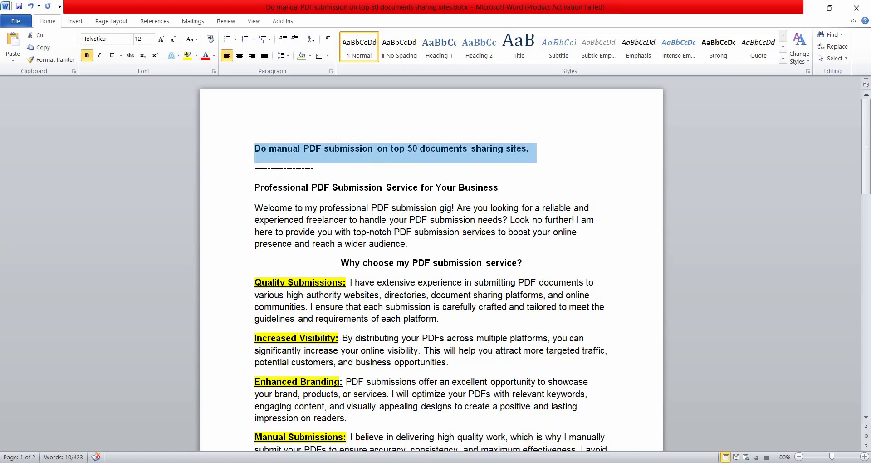
{"action": "key", "text": "alt+Tab"}
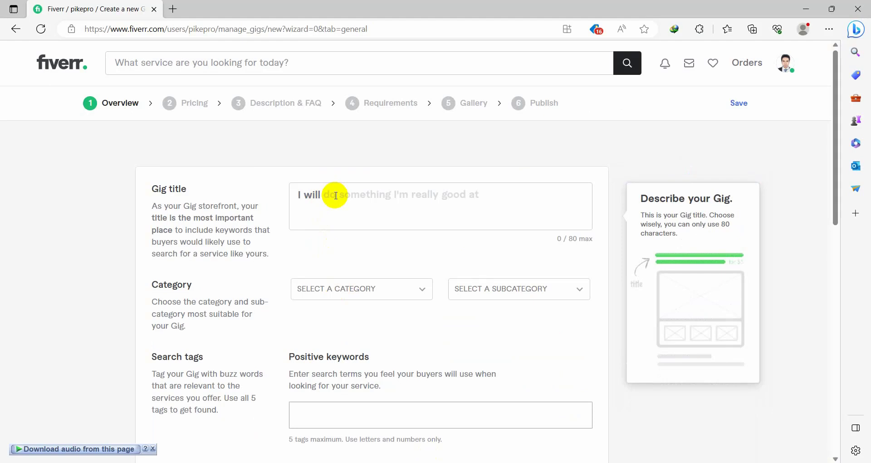
{"action": "left_click", "coordinate": [335, 195]}
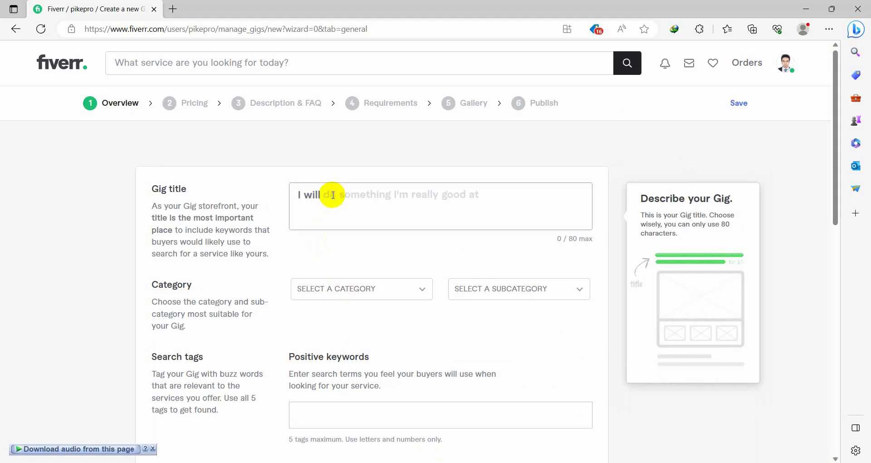
{"action": "key", "text": "ctrl+v"}
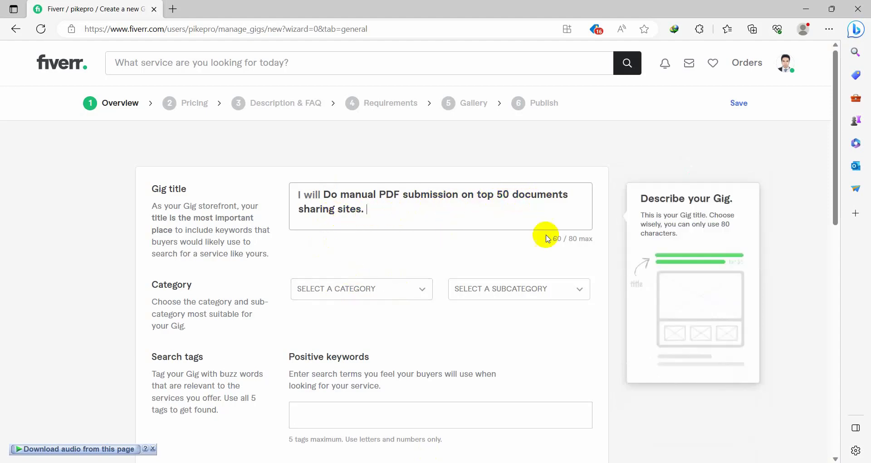
- Remove the period and trailing space from the end of the Gig title
{"action": "left_click", "coordinate": [571, 238]}
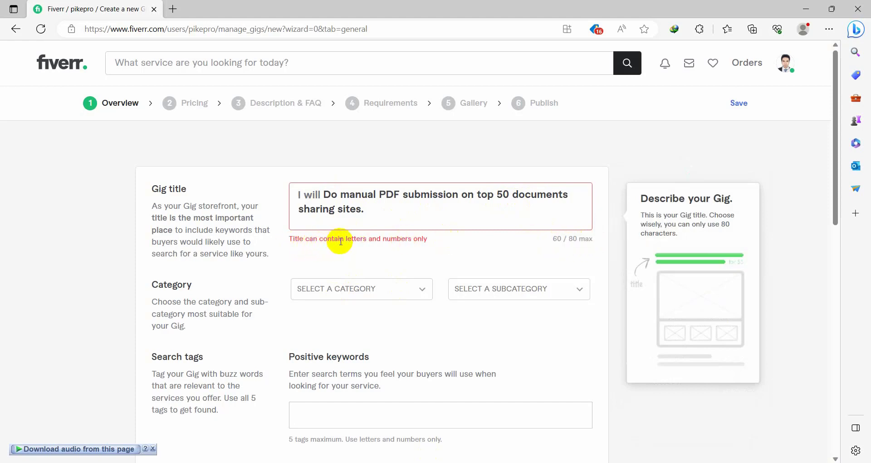
{"action": "scroll", "coordinate": [432, 241], "scroll_direction": "down", "scroll_amount": 1}
{"action": "left_click", "coordinate": [373, 213]}
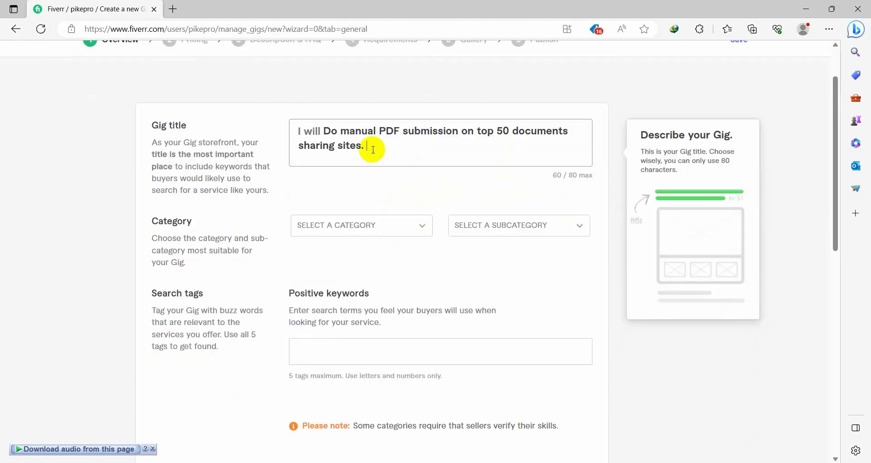
{"action": "left_click", "coordinate": [379, 192]}
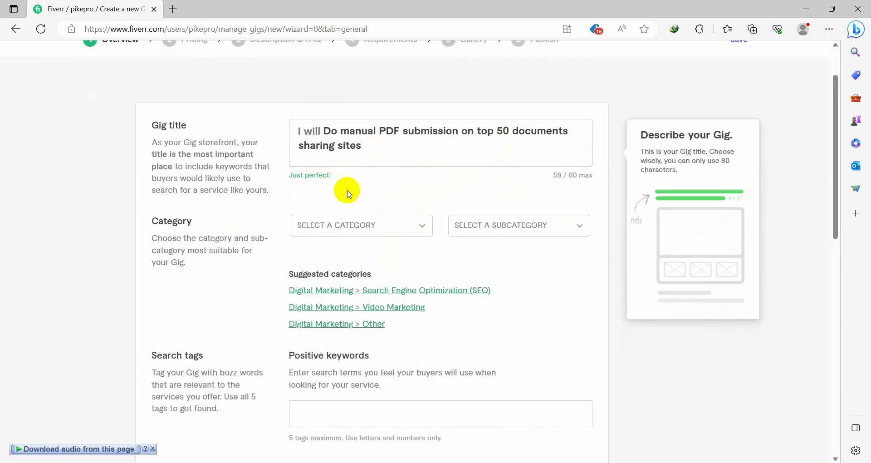
- Set the Gig's category to Digital Marketing and its subcategory to Guest Posting
{"action": "mouse_move", "coordinate": [169, 223]}
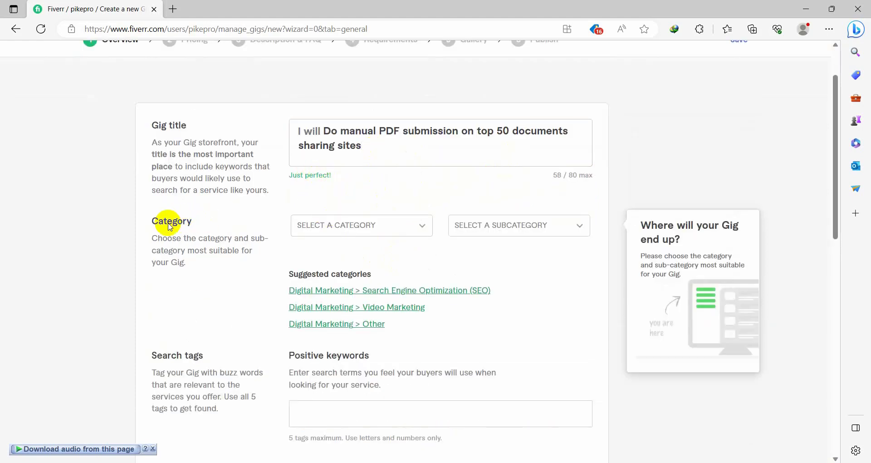
{"action": "left_click", "coordinate": [393, 227]}
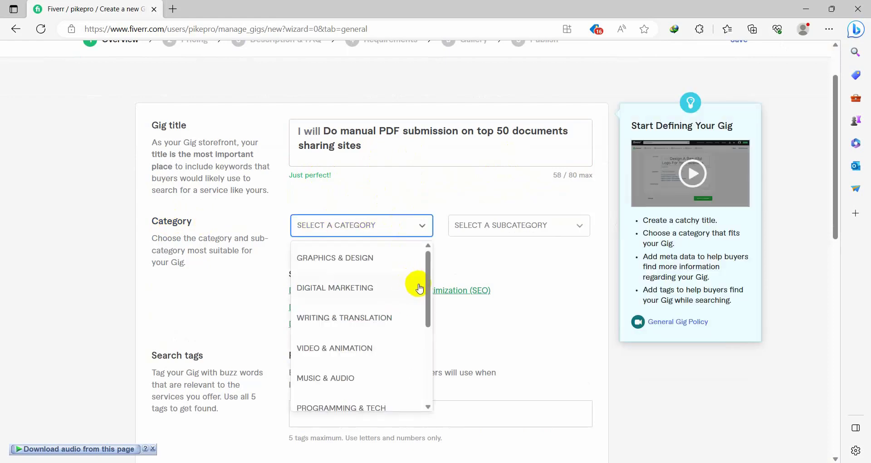
{"action": "left_click", "coordinate": [358, 290]}
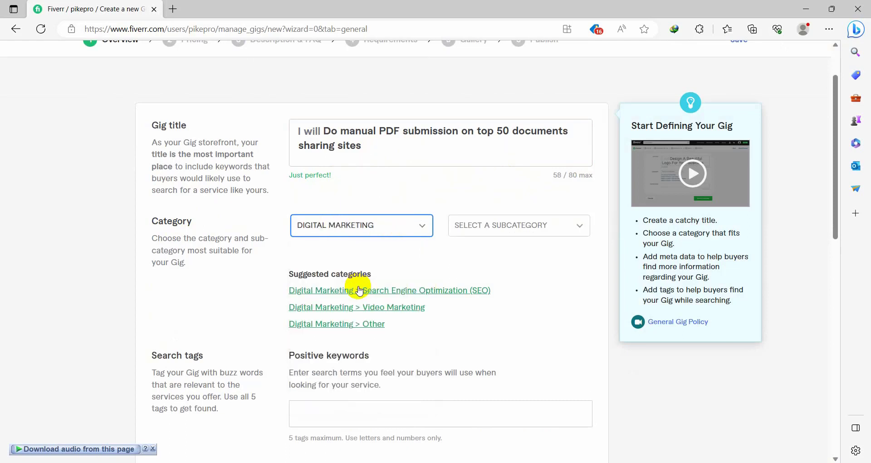
{"action": "left_click", "coordinate": [504, 229]}
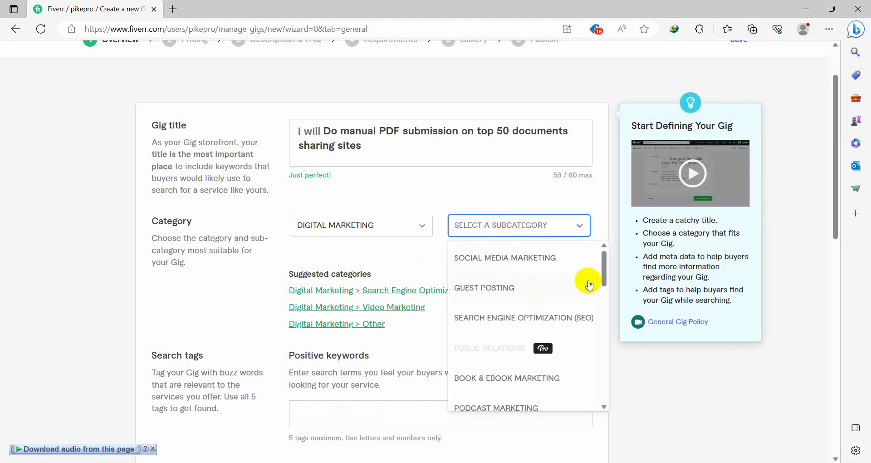
{"action": "mouse_move", "coordinate": [604, 272]}
{"action": "left_mouse_down"}
{"action": "mouse_move", "coordinate": [612, 387]}
{"action": "mouse_move", "coordinate": [593, 263]}
{"action": "left_mouse_up"}
{"action": "left_click", "coordinate": [496, 282]}
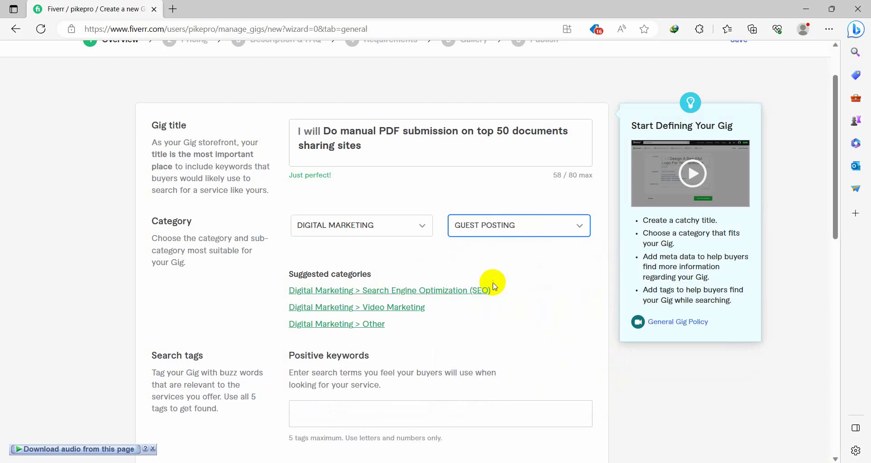
- Look through the industries in the Gig metadata and select Writing & publishing
{"action": "scroll", "coordinate": [454, 281], "scroll_direction": "down", "scroll_amount": 4}
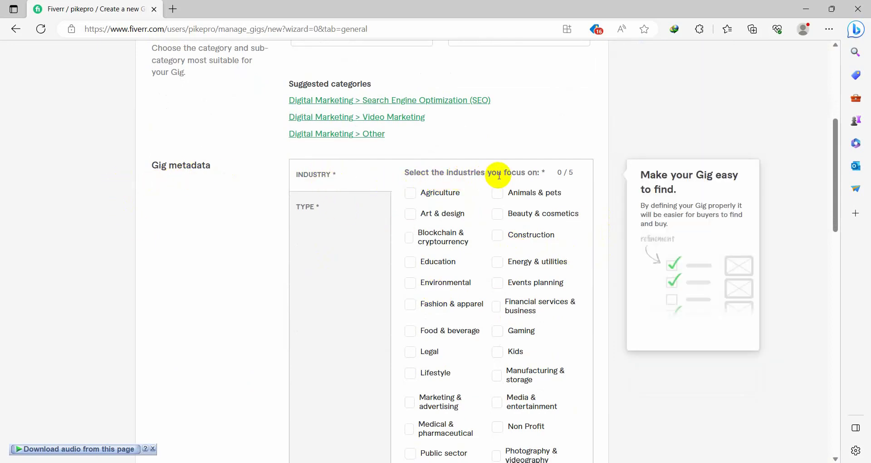
{"action": "scroll", "coordinate": [565, 272], "scroll_direction": "down", "scroll_amount": 1}
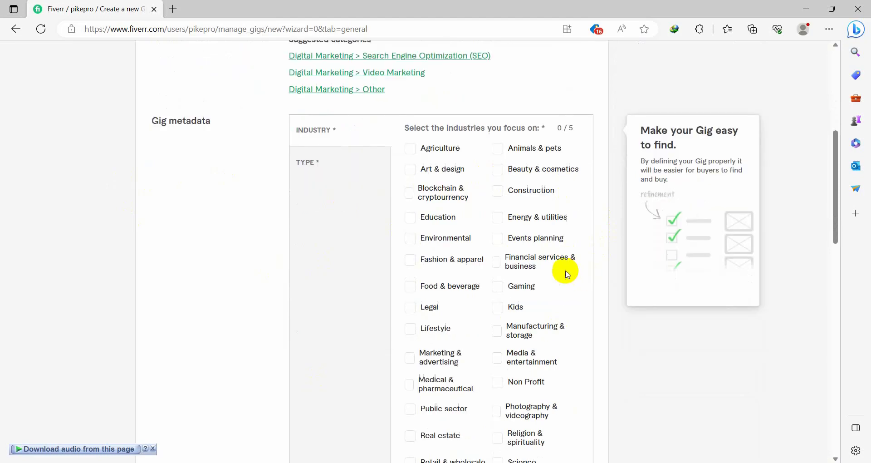
{"action": "scroll", "coordinate": [565, 272], "scroll_direction": "down", "scroll_amount": 3}
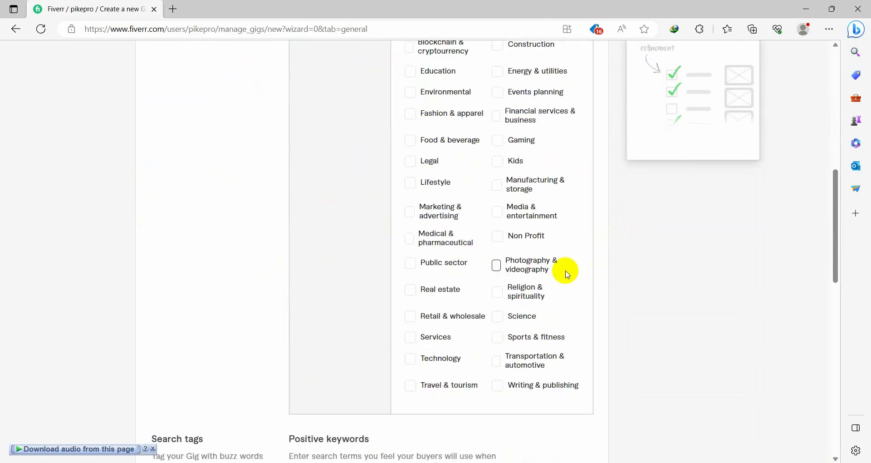
{"action": "scroll", "coordinate": [566, 274], "scroll_direction": "up", "scroll_amount": 3}
{"action": "scroll", "coordinate": [567, 274], "scroll_direction": "up", "scroll_amount": 2}
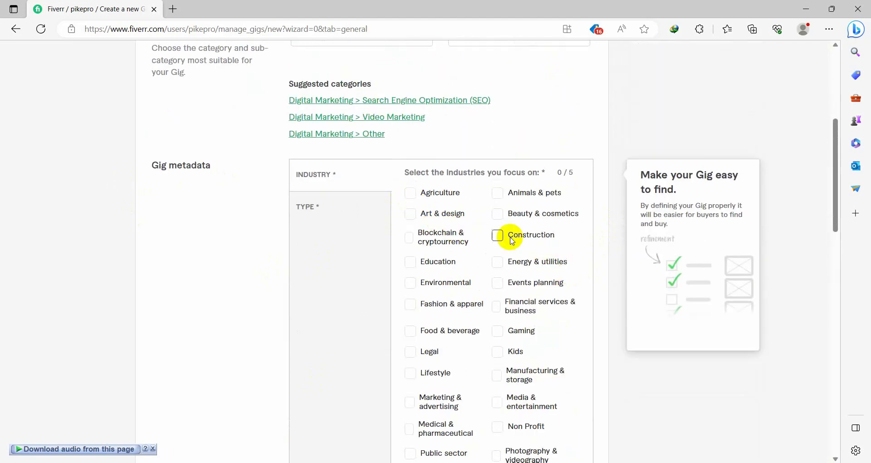
{"action": "scroll", "coordinate": [522, 257], "scroll_direction": "down", "scroll_amount": 1}
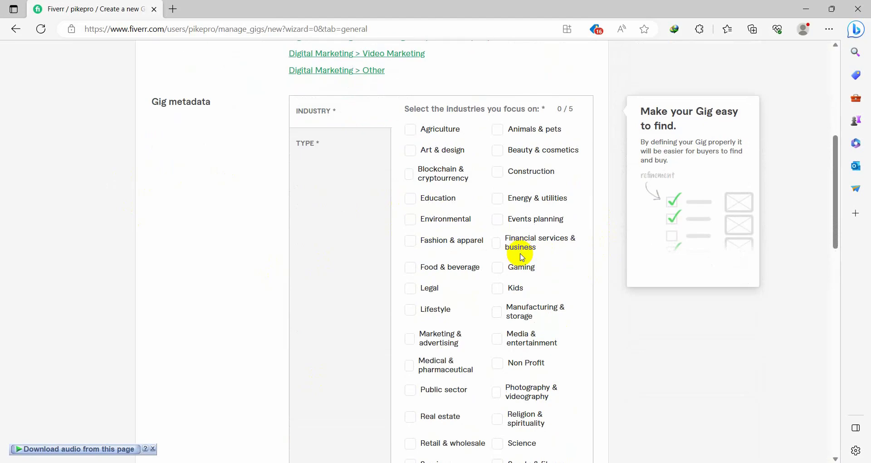
{"action": "scroll", "coordinate": [588, 255], "scroll_direction": "down", "scroll_amount": 3}
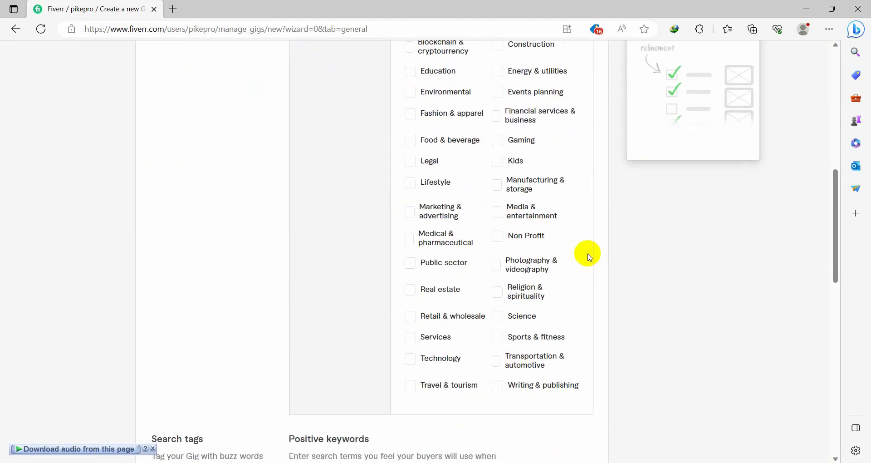
{"action": "left_click", "coordinate": [498, 386]}
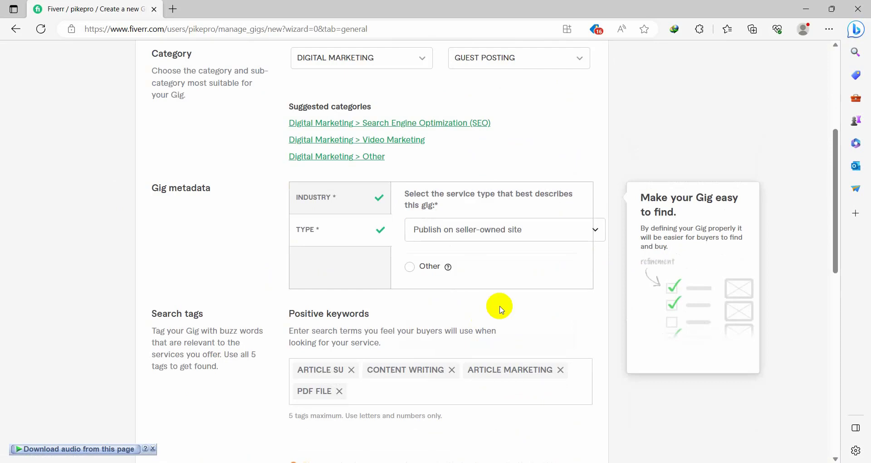
- Review the Gig's industry and service type, keep Publish on seller-owned site, and save the overview to continue to Pricing
{"action": "left_click", "coordinate": [360, 201]}
{"action": "scroll", "coordinate": [540, 306], "scroll_direction": "down", "scroll_amount": 5}
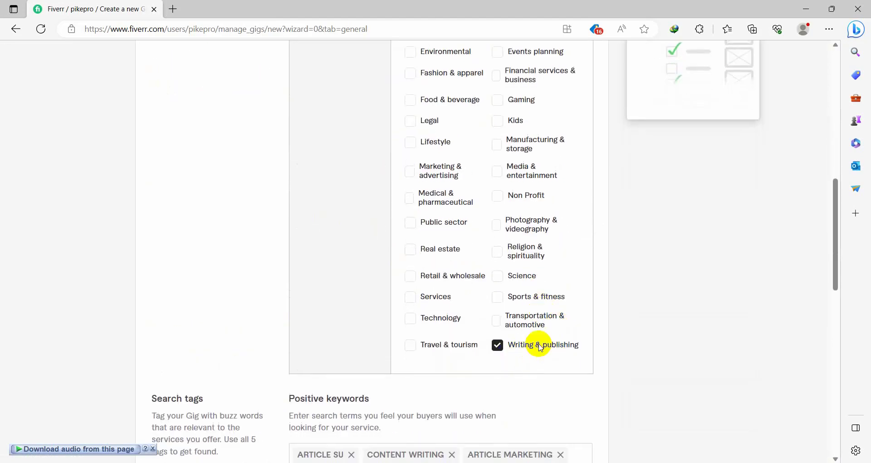
{"action": "scroll", "coordinate": [540, 347], "scroll_direction": "up", "scroll_amount": 7}
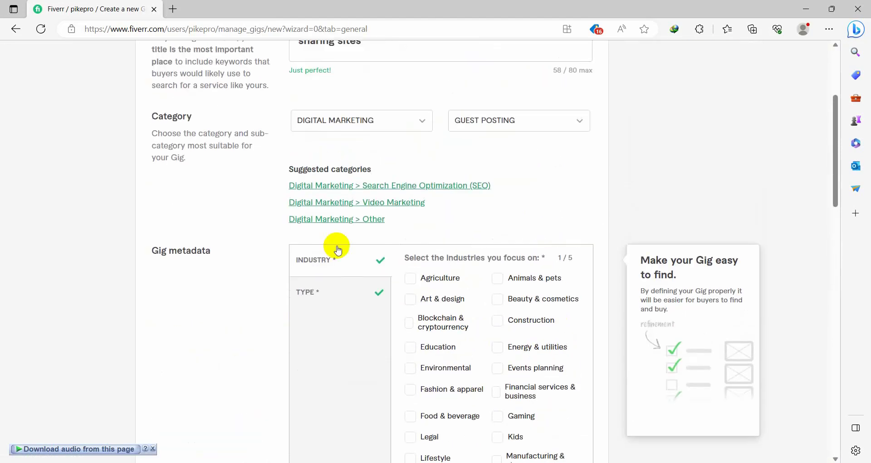
{"action": "left_click", "coordinate": [325, 299]}
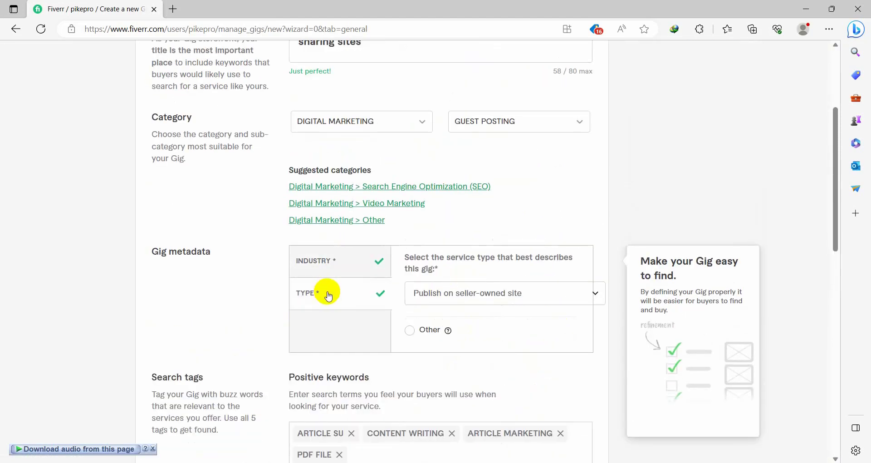
{"action": "left_click", "coordinate": [514, 296]}
{"action": "left_click", "coordinate": [515, 296]}
{"action": "scroll", "coordinate": [567, 343], "scroll_direction": "down", "scroll_amount": 5}
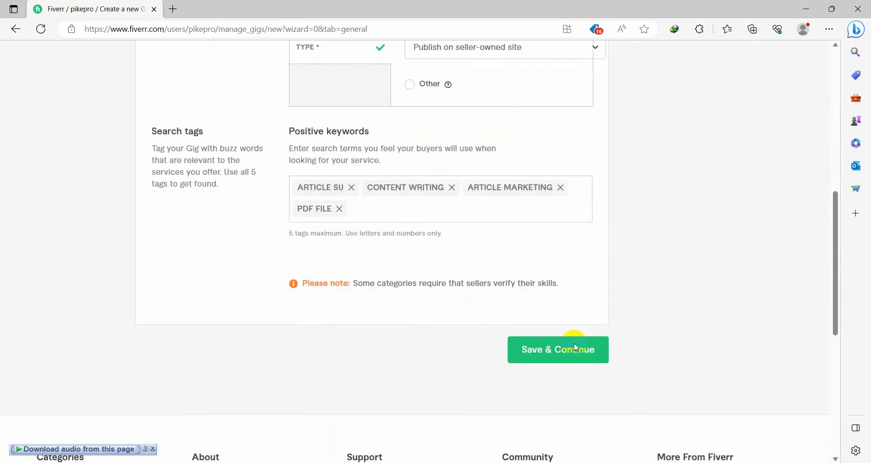
{"action": "left_click", "coordinate": [557, 342]}
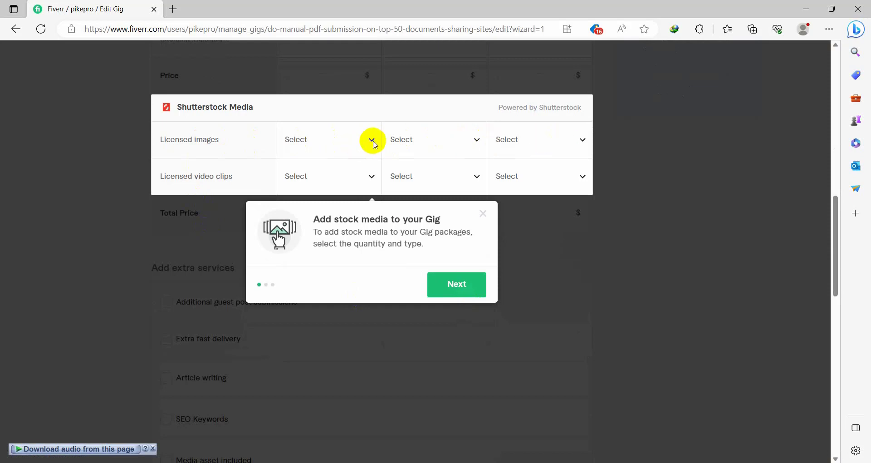
- Go through the stock media introduction to its end and return to the Scope & Pricing packages
{"action": "left_click", "coordinate": [461, 293]}
{"action": "left_click", "coordinate": [459, 290]}
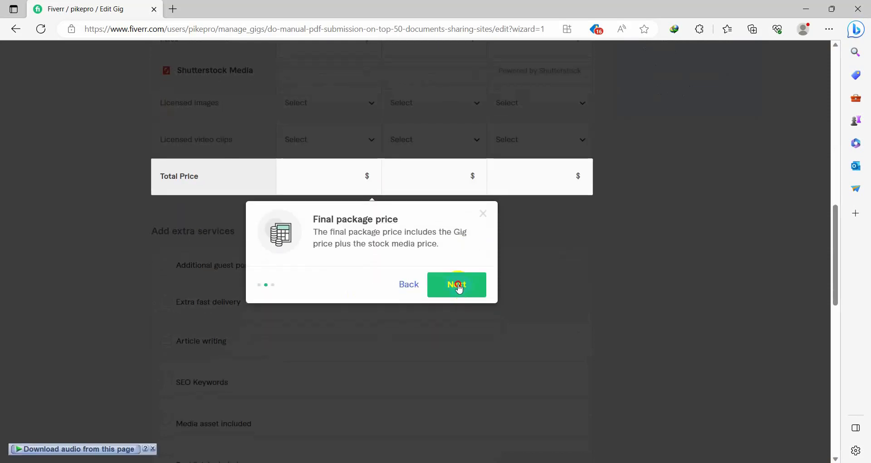
{"action": "left_click", "coordinate": [455, 293]}
{"action": "scroll", "coordinate": [472, 289], "scroll_direction": "up", "scroll_amount": 20}
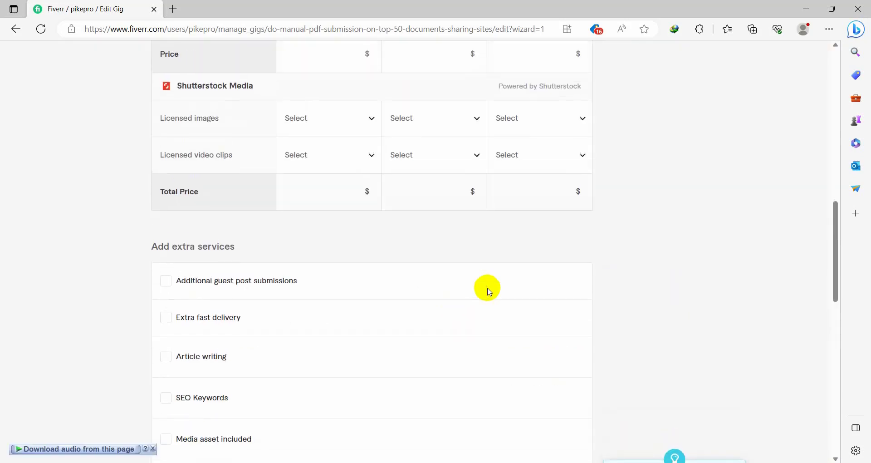
{"action": "scroll", "coordinate": [485, 288], "scroll_direction": "up", "scroll_amount": 2}
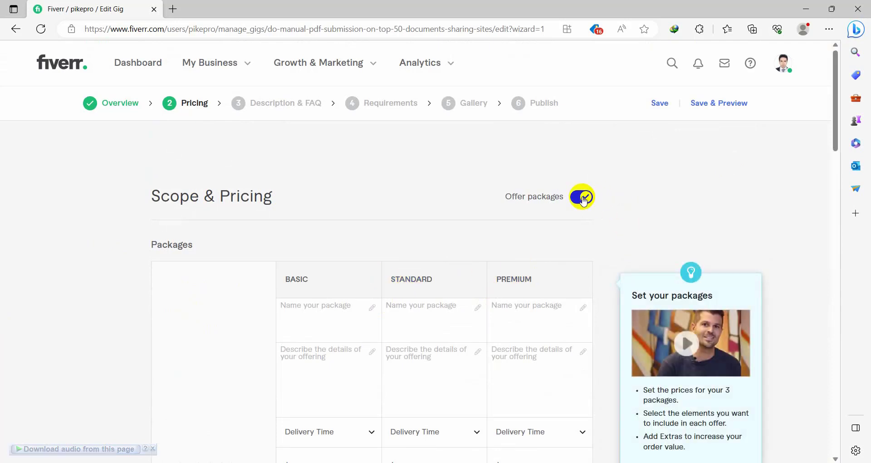
- Turn off Offer packages to look at the Basic-only pricing table, and turn it back on
{"action": "left_click", "coordinate": [575, 198]}
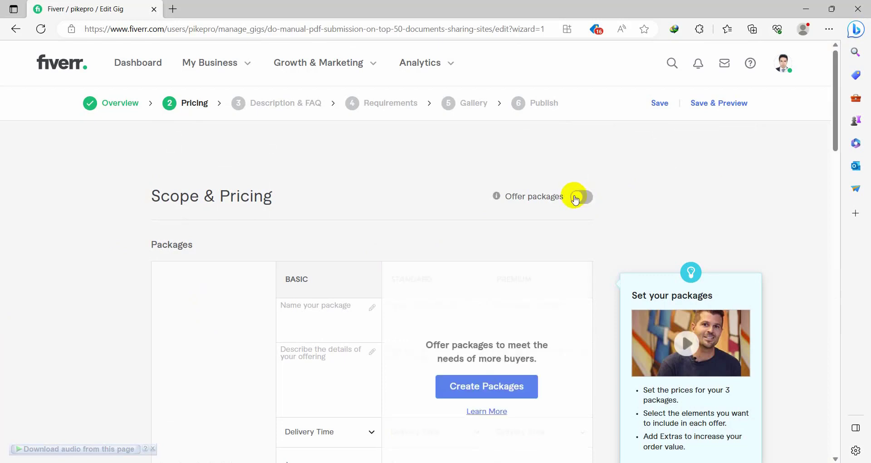
{"action": "scroll", "coordinate": [433, 317], "scroll_direction": "down", "scroll_amount": 3}
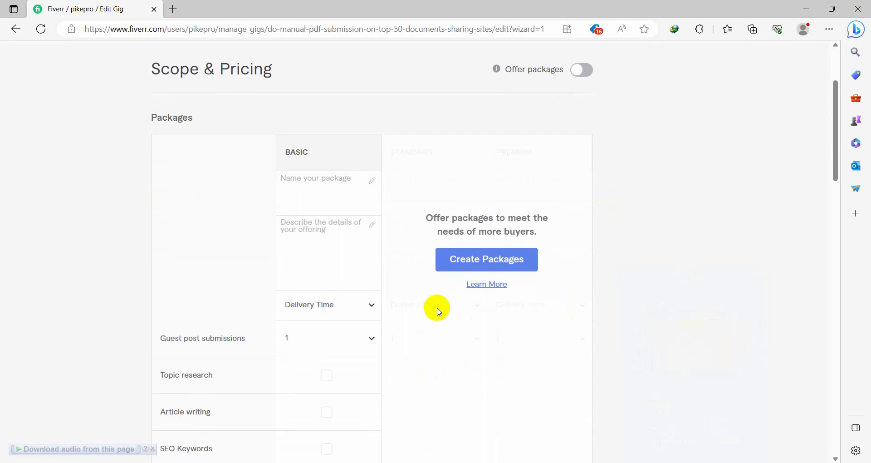
{"action": "scroll", "coordinate": [439, 312], "scroll_direction": "up", "scroll_amount": 3}
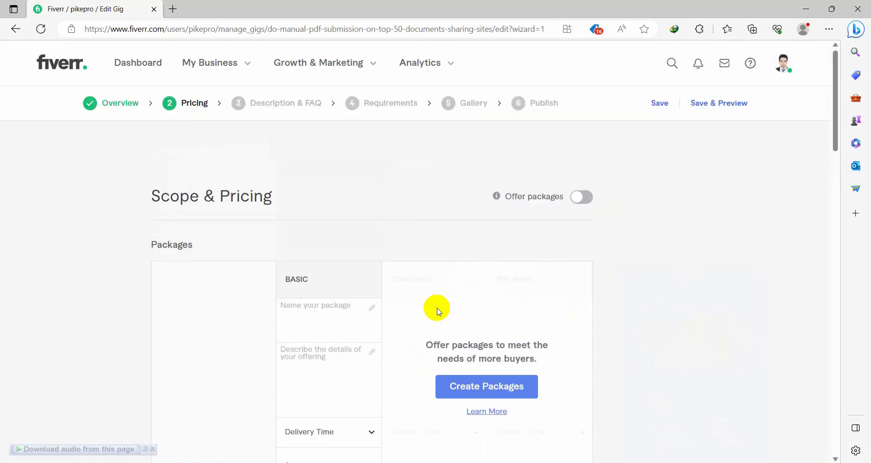
{"action": "left_click", "coordinate": [583, 197]}
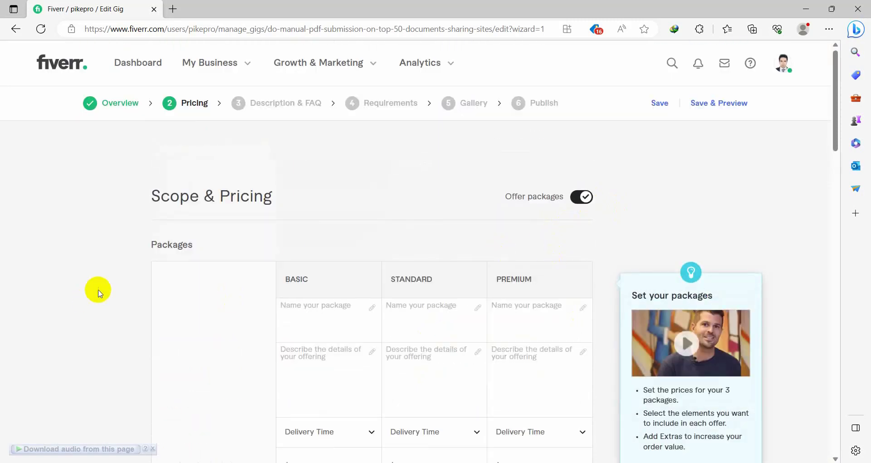
- Find the Packages section in the Word document, select the Basic package's description line, and return to the Fiverr pricing page
{"action": "scroll", "coordinate": [323, 255], "scroll_direction": "down", "scroll_amount": 3}
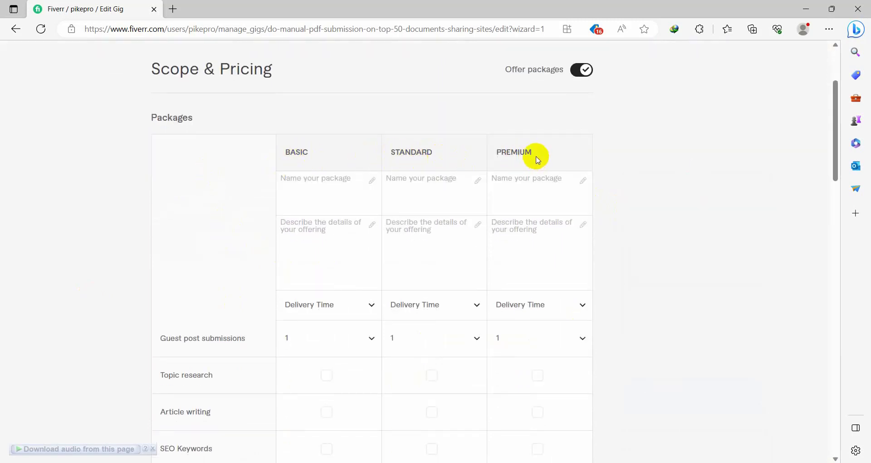
{"action": "left_click", "coordinate": [309, 186]}
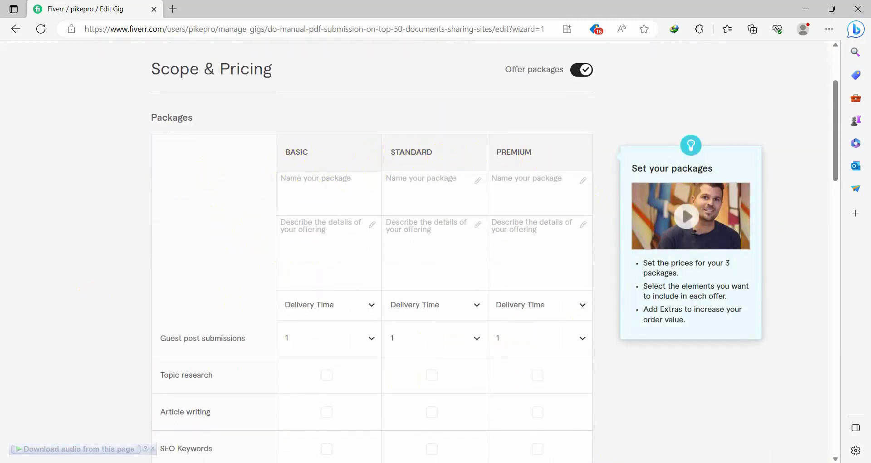
{"action": "key", "text": "alt+Tab"}
{"action": "scroll", "coordinate": [327, 363], "scroll_direction": "down", "scroll_amount": 6}
{"action": "scroll", "coordinate": [326, 363], "scroll_direction": "down", "scroll_amount": 15}
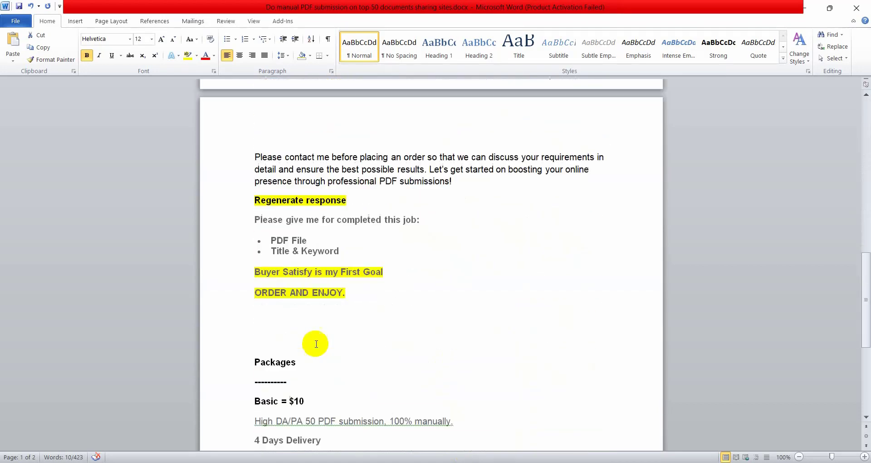
{"action": "left_click_drag", "start_coordinate": [254, 265], "coordinate": [268, 265]}
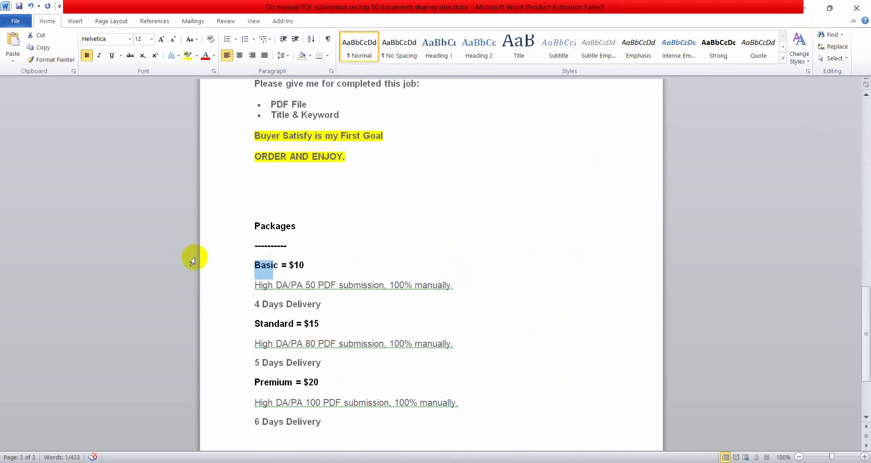
{"action": "left_click_drag", "start_coordinate": [256, 285], "coordinate": [461, 286]}
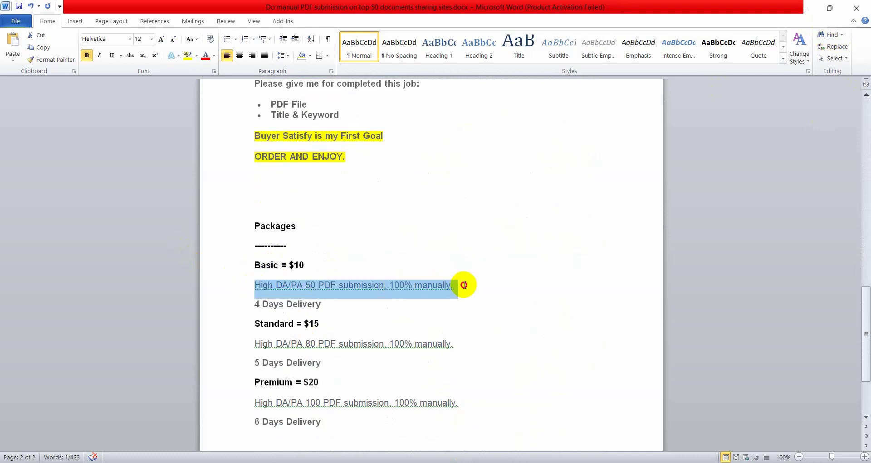
{"action": "left_click", "coordinate": [805, 7]}
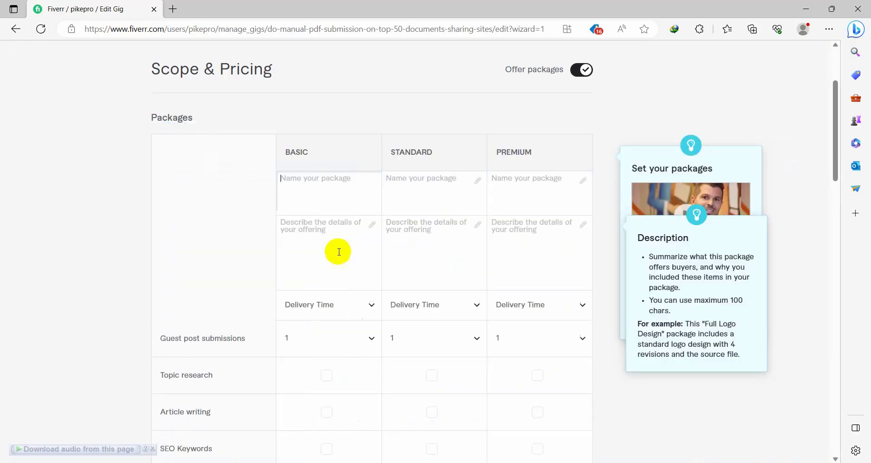
- Name the first package Basic and the second package STANDARD
{"action": "left_click", "coordinate": [334, 207]}
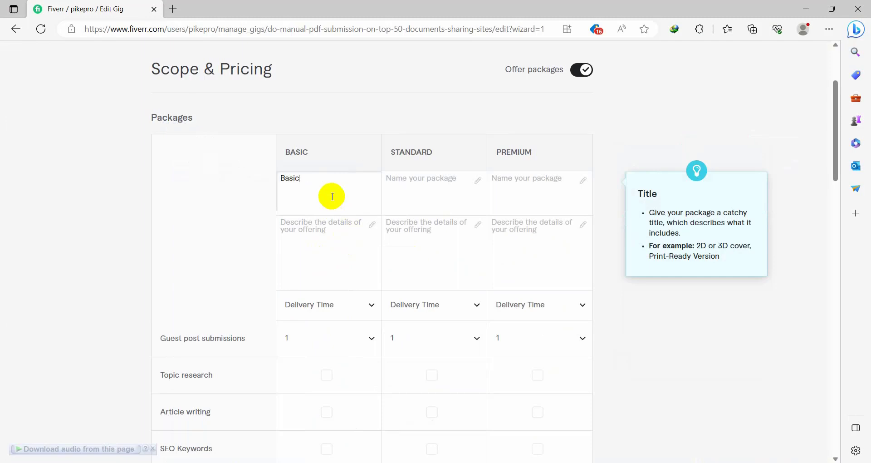
{"action": "left_click_drag", "start_coordinate": [445, 154], "coordinate": [389, 164]}
{"action": "key", "text": "ctrl+c"}
{"action": "left_click", "coordinate": [404, 190]}
{"action": "key", "text": "ctrl+v"}
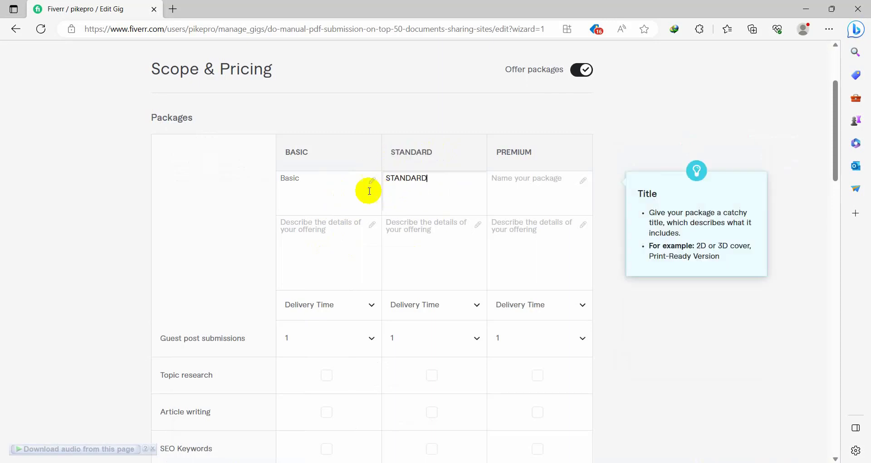
- Rename the first package as BASIC in capitals and name the third package PREMIUM
{"action": "left_click", "coordinate": [314, 154]}
{"action": "left_click_drag", "start_coordinate": [314, 155], "coordinate": [266, 150]}
{"action": "key", "text": "ctrl+c"}
{"action": "left_click", "coordinate": [311, 173]}
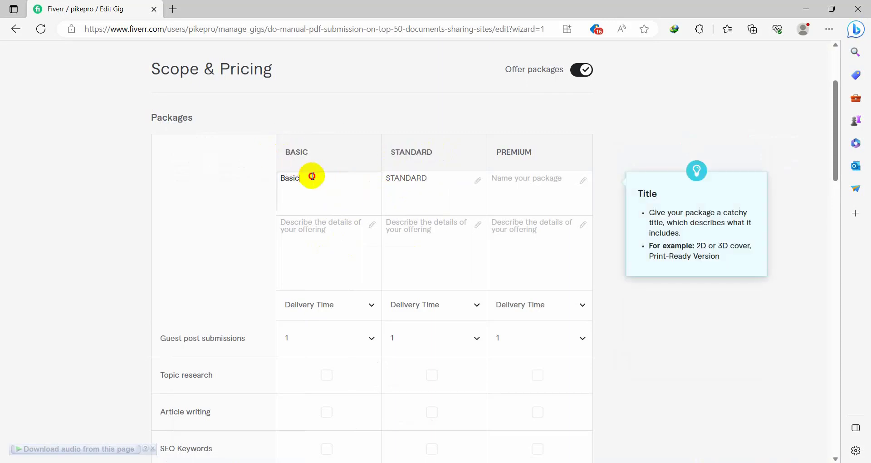
{"action": "key", "text": "ctrl+a"}
{"action": "key", "text": "ctrl+v"}
{"action": "left_click", "coordinate": [539, 145]}
{"action": "left_click", "coordinate": [376, 188]}
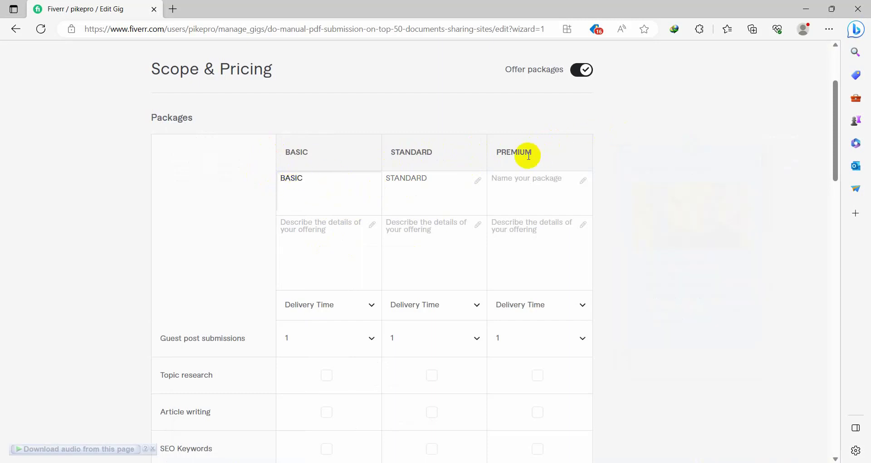
{"action": "left_click_drag", "start_coordinate": [536, 152], "coordinate": [483, 159]}
{"action": "left_click", "coordinate": [498, 182]}
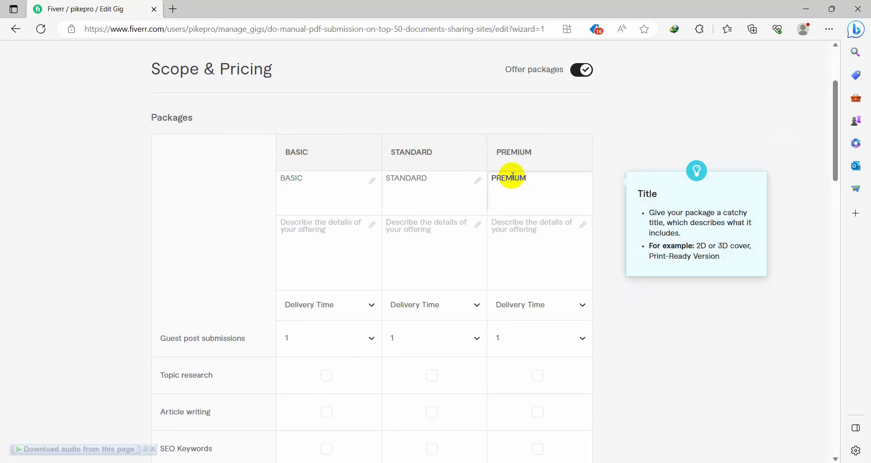
- Copy "High DA/PA 50 PDF submission, 100% manually." from the Word document into the descriptions of all three packages
{"action": "left_click", "coordinate": [298, 237]}
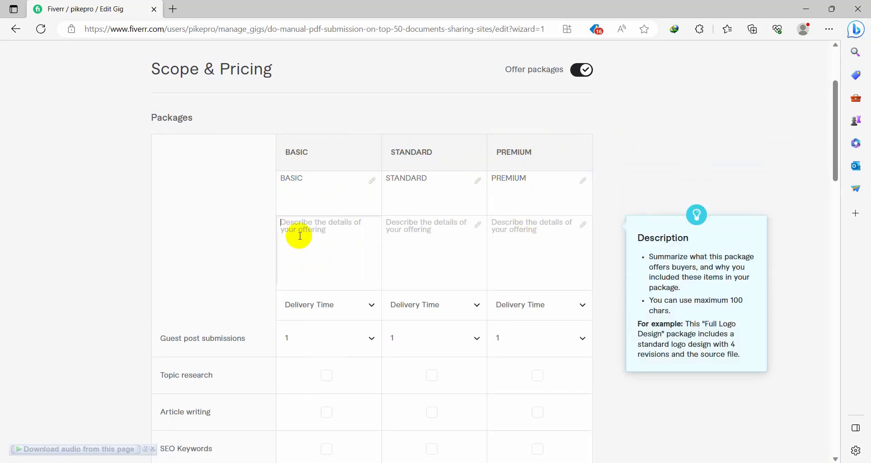
{"action": "key", "text": "alt+Tab"}
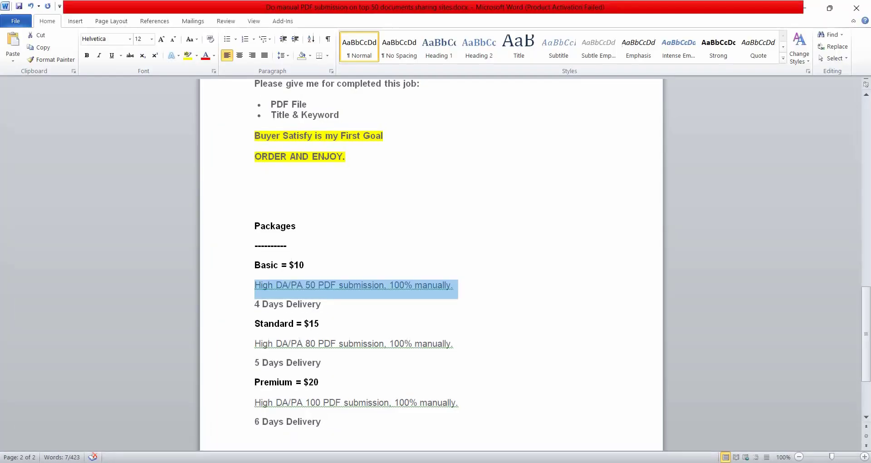
{"action": "key", "text": "ctrl+c"}
{"action": "key", "text": "alt+Tab"}
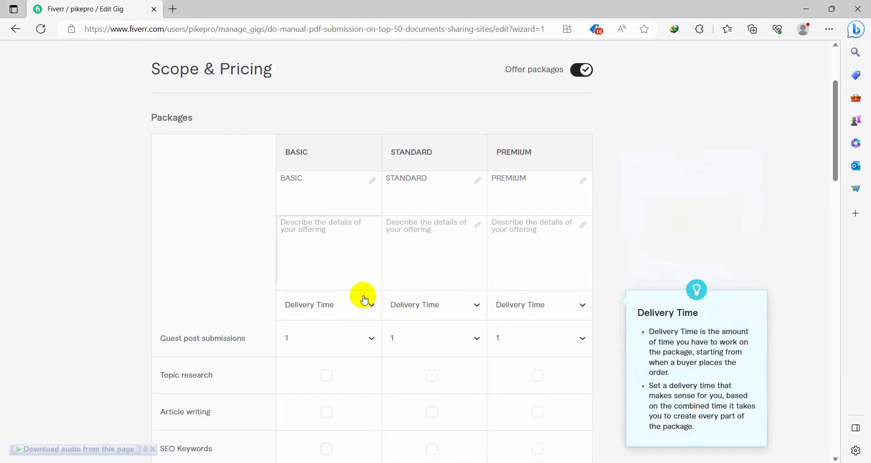
{"action": "key", "text": "ctrl+v"}
{"action": "left_click", "coordinate": [433, 223]}
{"action": "key", "text": "ctrl+v"}
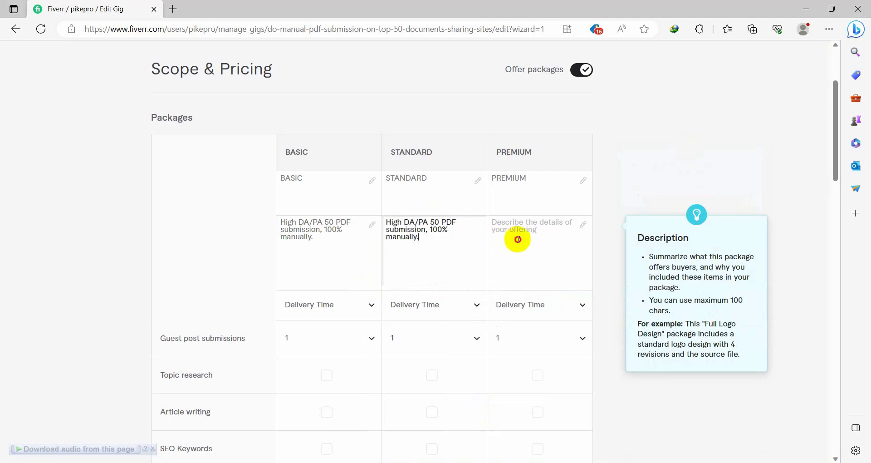
{"action": "left_click", "coordinate": [517, 238]}
{"action": "key", "text": "ctrl+v"}
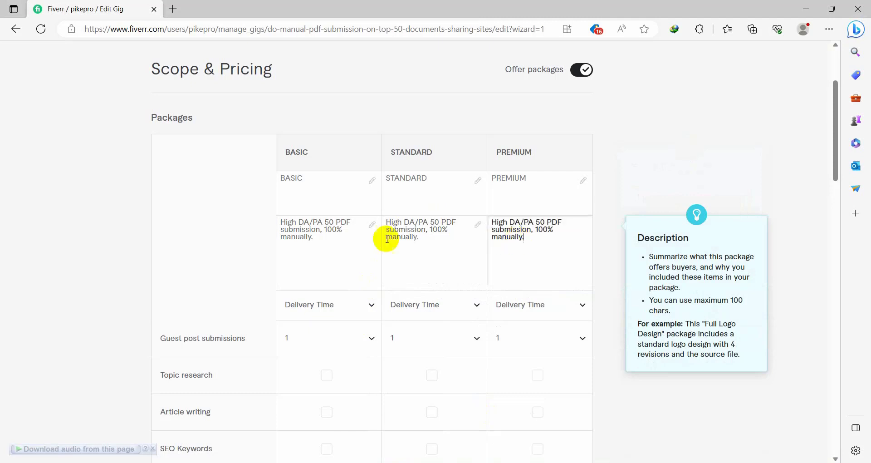
- Change the number of PDF submissions to 80 in the Standard description and to 100 in the Premium description
{"action": "left_click", "coordinate": [329, 223]}
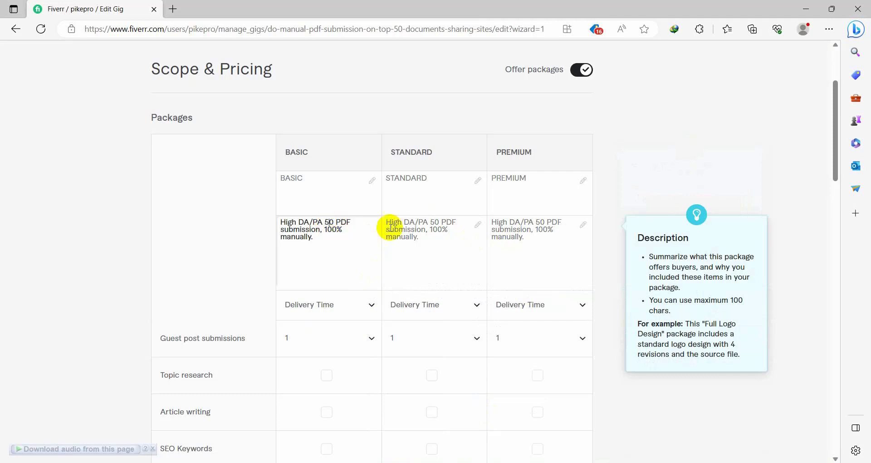
{"action": "left_click", "coordinate": [435, 222]}
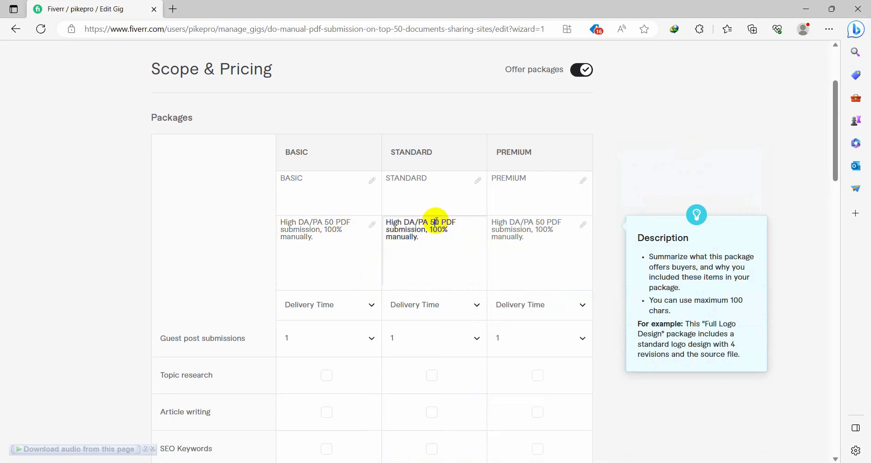
{"action": "type", "text": "8"}
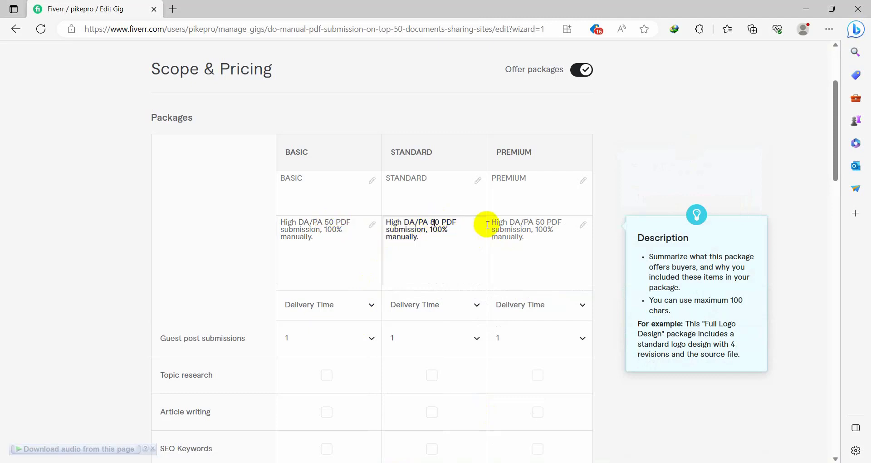
{"action": "left_click", "coordinate": [540, 221]}
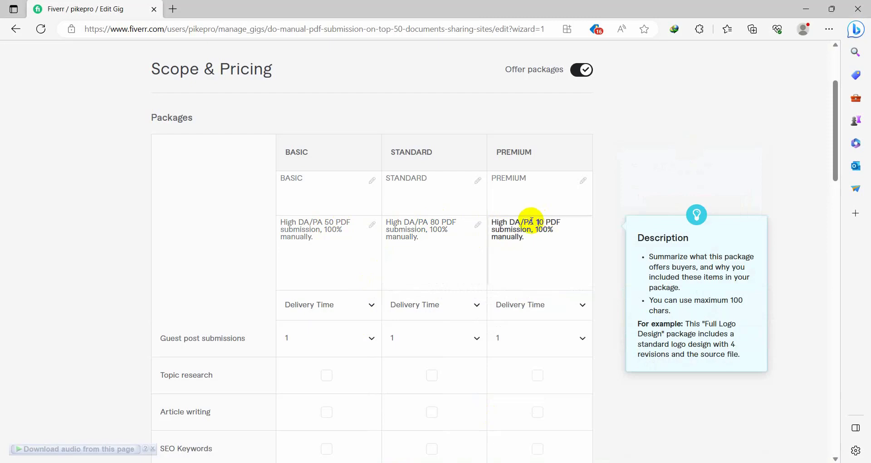
- Set the delivery time to 3 days for Basic, 4 days for Standard and 5 days for Premium
{"action": "scroll", "coordinate": [376, 315], "scroll_direction": "down", "scroll_amount": 3}
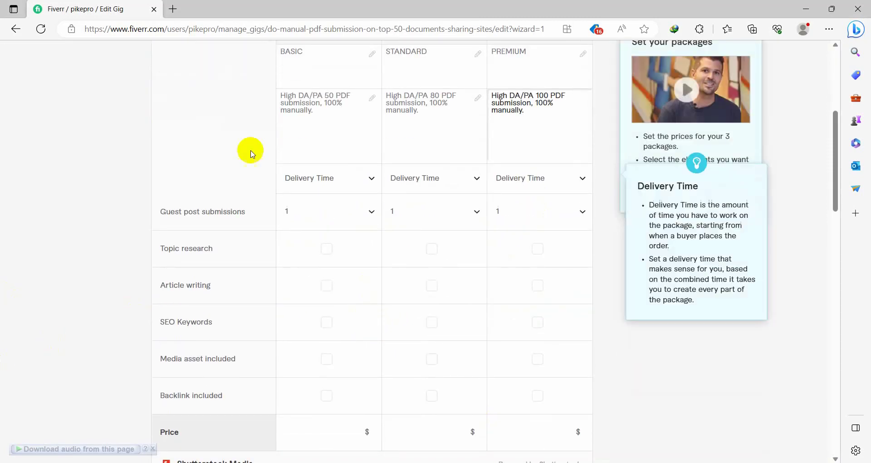
{"action": "left_click", "coordinate": [370, 180]}
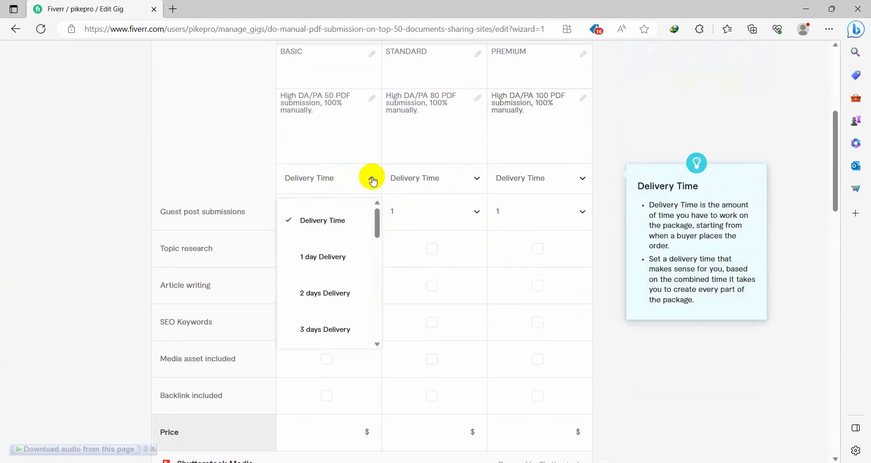
{"action": "left_click", "coordinate": [322, 328]}
{"action": "left_click", "coordinate": [467, 179]}
{"action": "scroll", "coordinate": [424, 313], "scroll_direction": "down", "scroll_amount": 1}
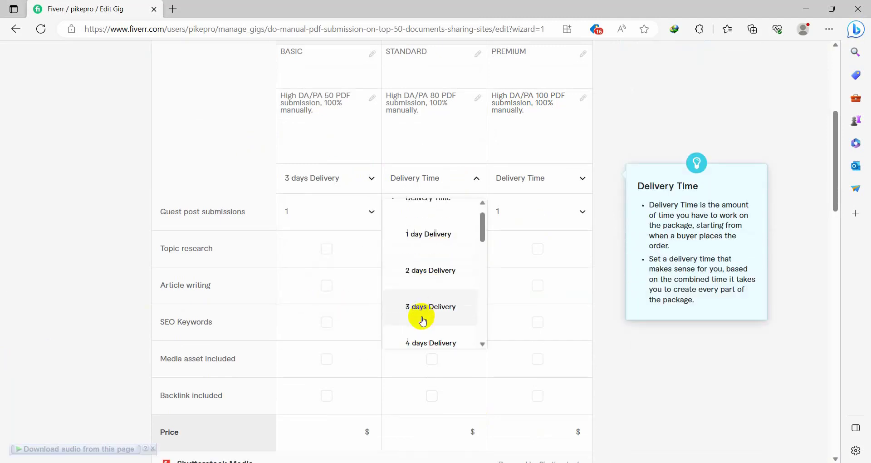
{"action": "left_click", "coordinate": [425, 340]}
{"action": "left_click", "coordinate": [577, 178]}
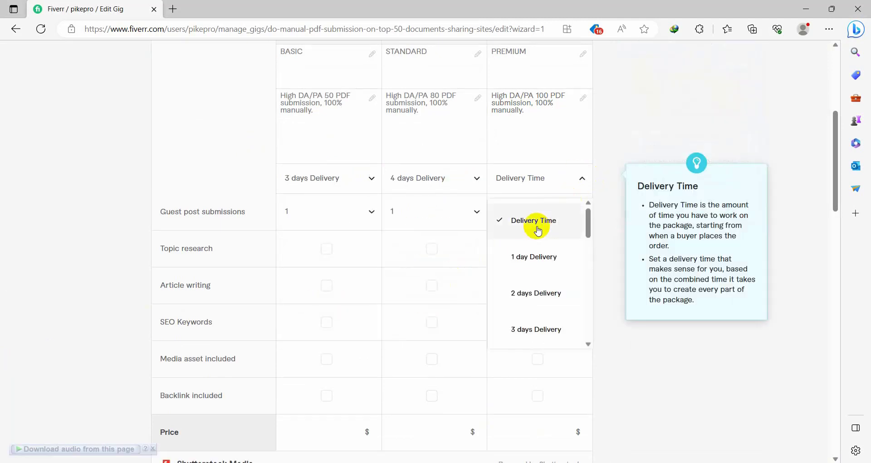
{"action": "scroll", "coordinate": [521, 318], "scroll_direction": "down", "scroll_amount": 2}
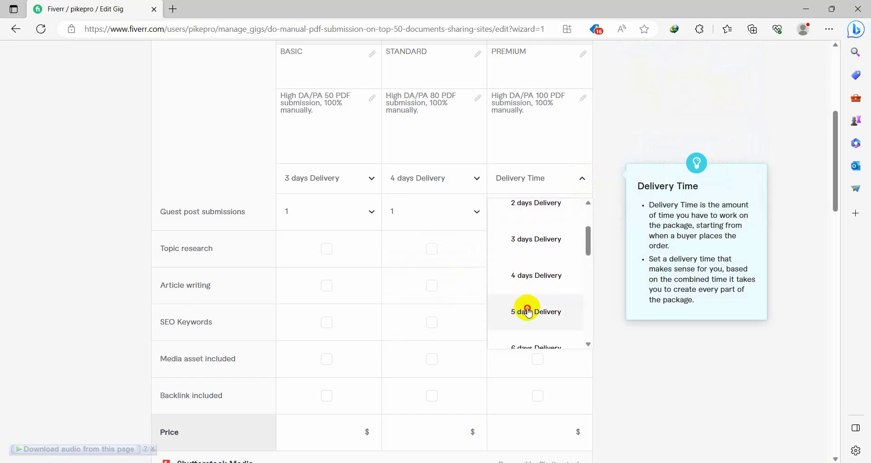
{"action": "left_click", "coordinate": [522, 307]}
- Set the guest post submissions to 2 for Standard and 3 for Premium, leaving Basic at 1
{"action": "scroll", "coordinate": [557, 241], "scroll_direction": "up", "scroll_amount": 3}
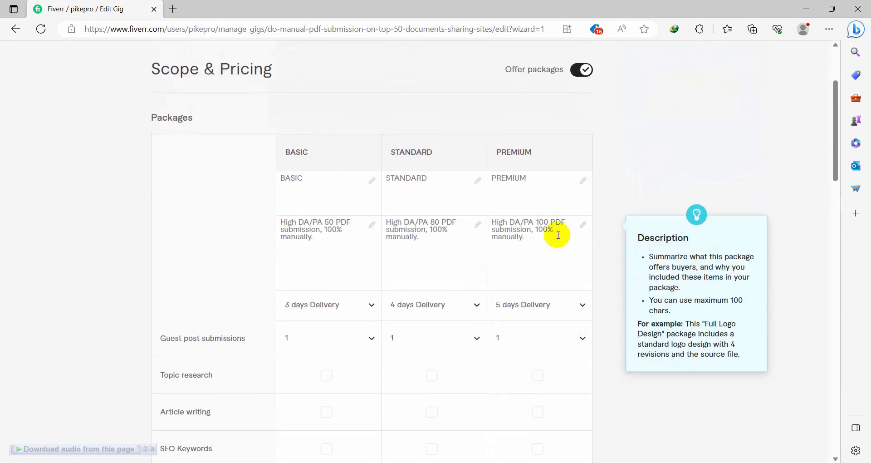
{"action": "scroll", "coordinate": [558, 235], "scroll_direction": "down", "scroll_amount": 4}
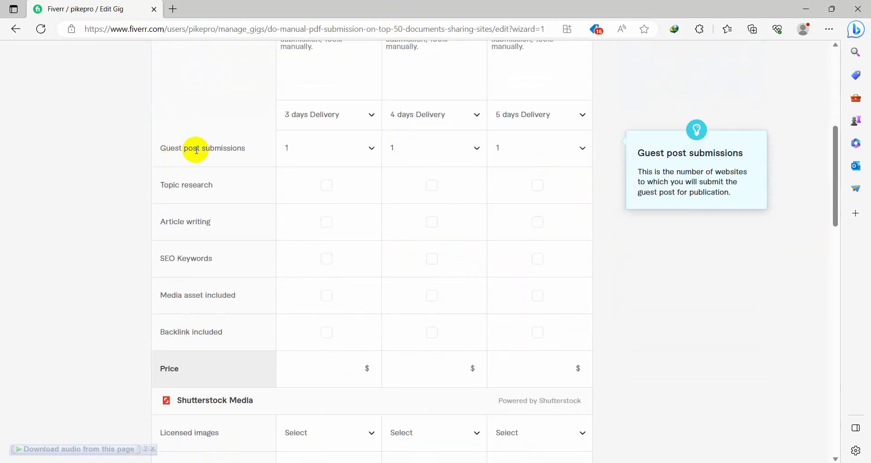
{"action": "left_click", "coordinate": [373, 149]}
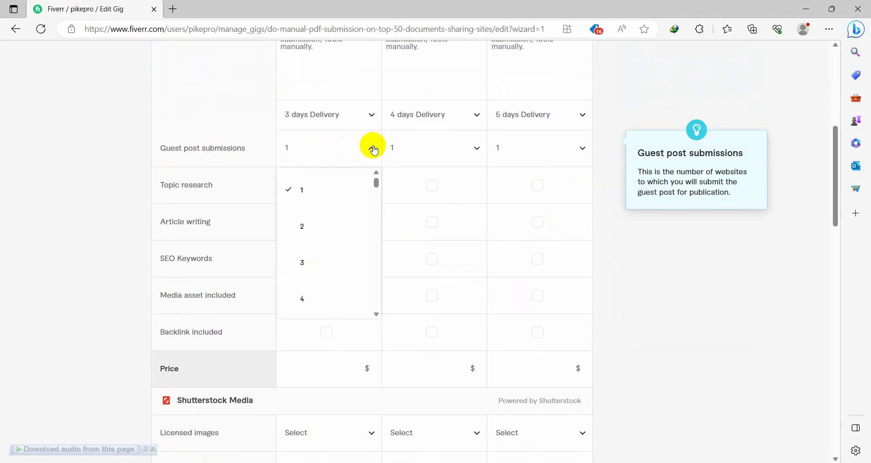
{"action": "left_click", "coordinate": [372, 149]}
{"action": "left_click", "coordinate": [476, 148]}
{"action": "left_click", "coordinate": [412, 226]}
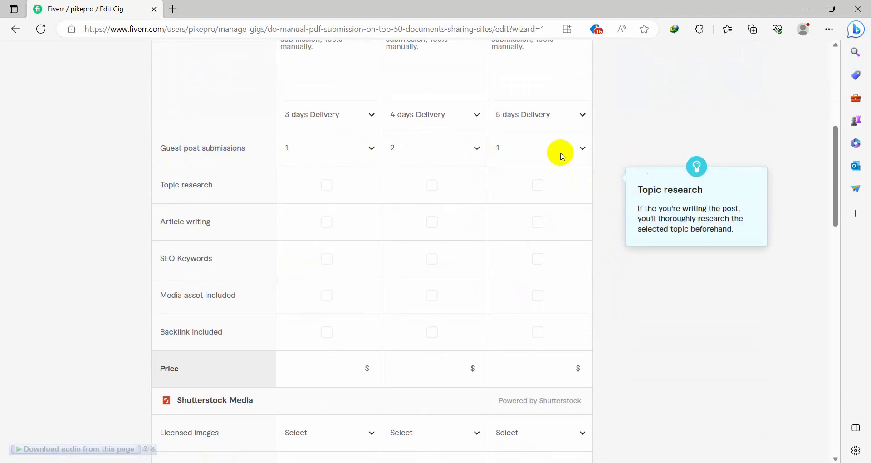
{"action": "left_click", "coordinate": [581, 147]}
{"action": "left_click", "coordinate": [528, 258]}
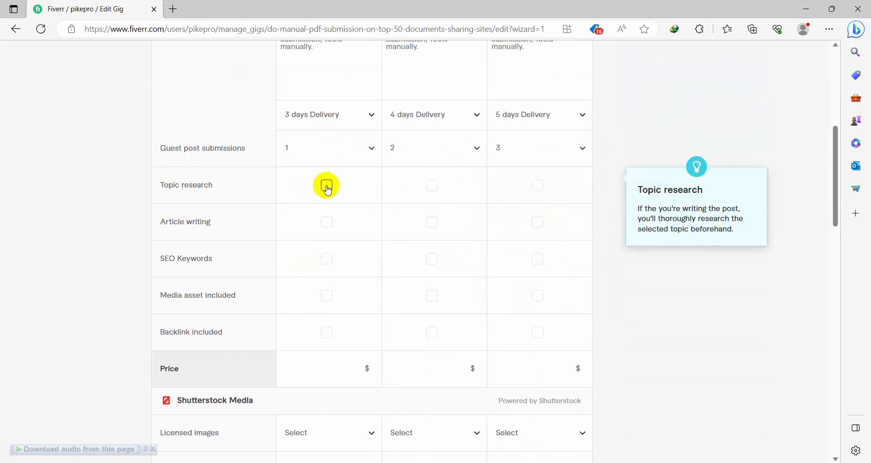
- Include topic research and article writing in Basic, and topic research, article writing and SEO keywords in Standard
{"action": "left_click", "coordinate": [327, 187]}
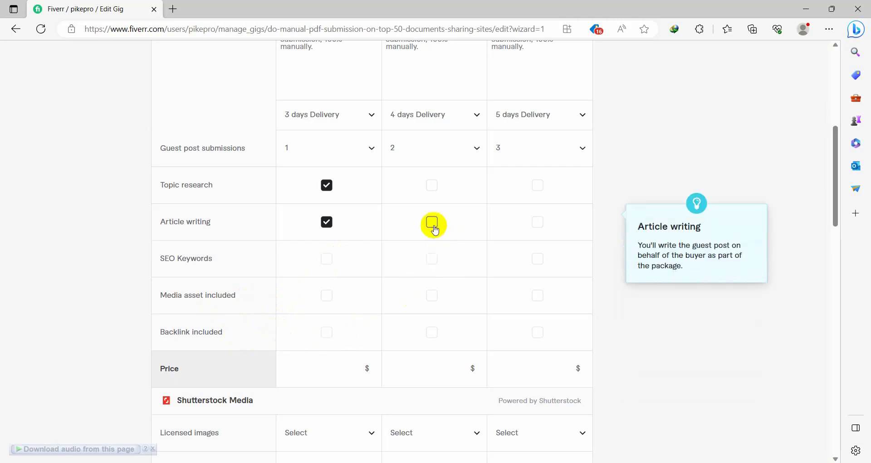
{"action": "left_click", "coordinate": [432, 185]}
{"action": "left_click", "coordinate": [431, 222]}
{"action": "left_click", "coordinate": [432, 259]}
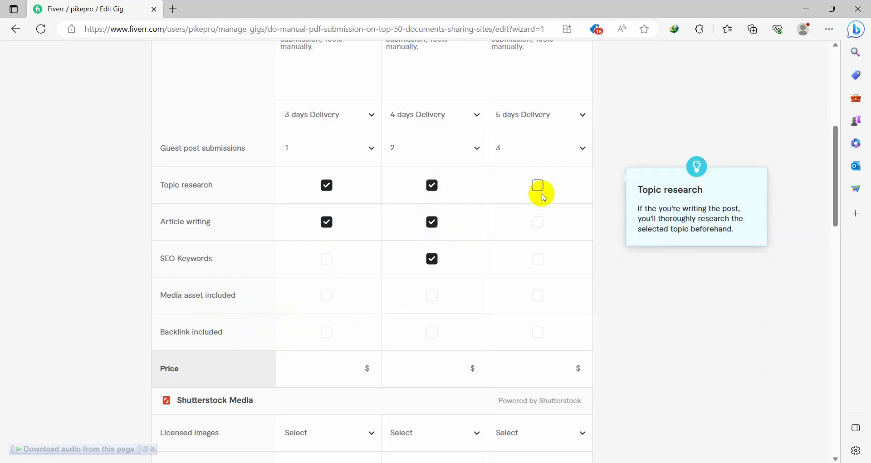
- Include topic research, article writing, SEO keywords, media asset and backlink in the Premium package
{"action": "left_click", "coordinate": [538, 185]}
{"action": "left_click", "coordinate": [537, 222]}
{"action": "left_click", "coordinate": [537, 259]}
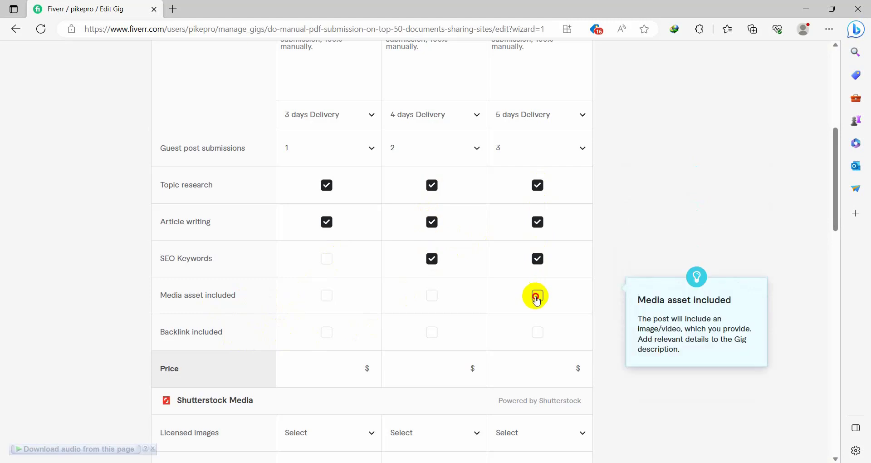
{"action": "left_click", "coordinate": [537, 295]}
{"action": "left_click", "coordinate": [537, 332]}
- Price the packages at $10 for Basic, $20 for Standard and $50 for Premium
{"action": "scroll", "coordinate": [603, 280], "scroll_direction": "down", "scroll_amount": 4}
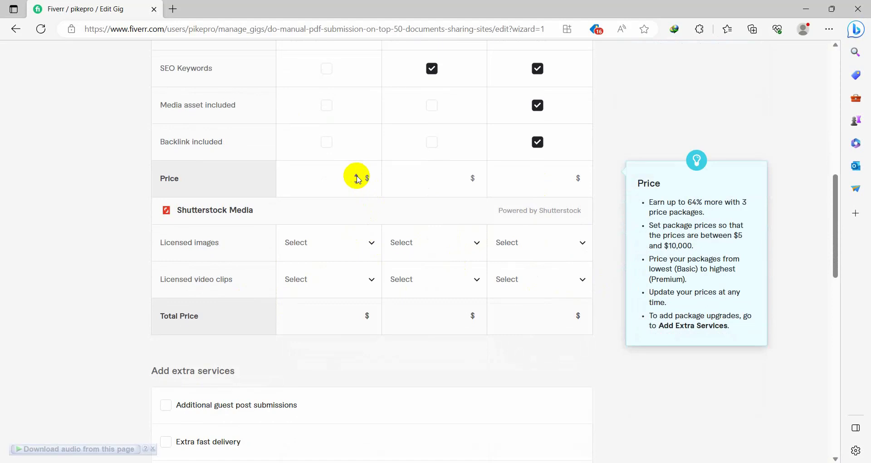
{"action": "scroll", "coordinate": [358, 179], "scroll_direction": "up", "scroll_amount": 1}
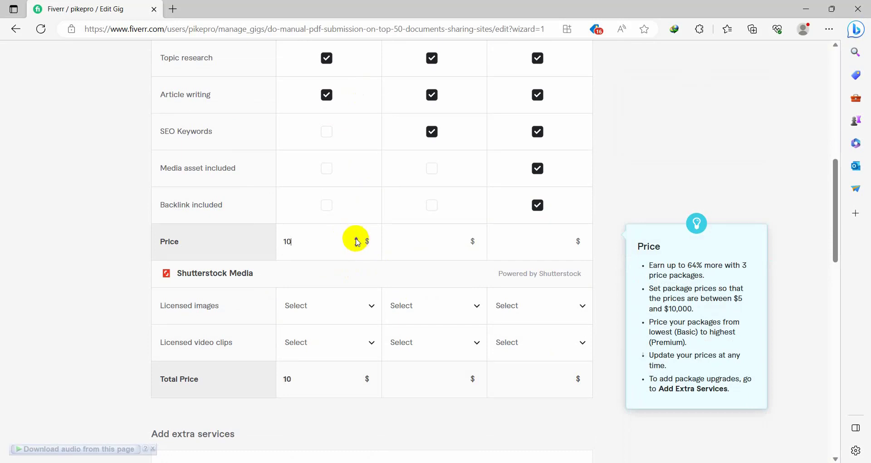
{"action": "left_click", "coordinate": [464, 241]}
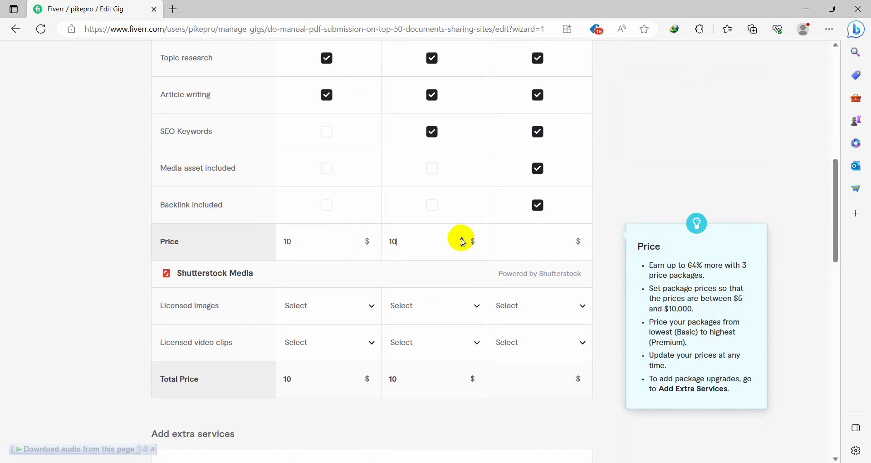
{"action": "double_click", "coordinate": [462, 239]}
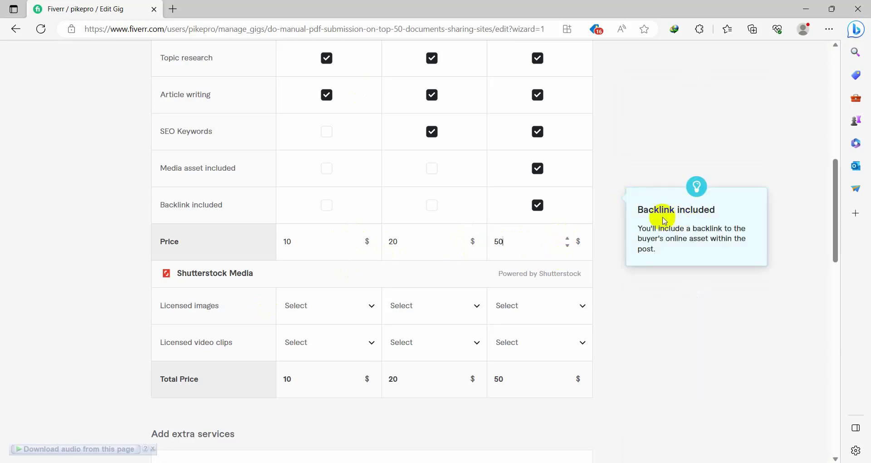
- Try adding one licensed Shutterstock image for $2 to the Basic package, and clear that selection again
{"action": "scroll", "coordinate": [4, 295], "scroll_direction": "up", "scroll_amount": 8}
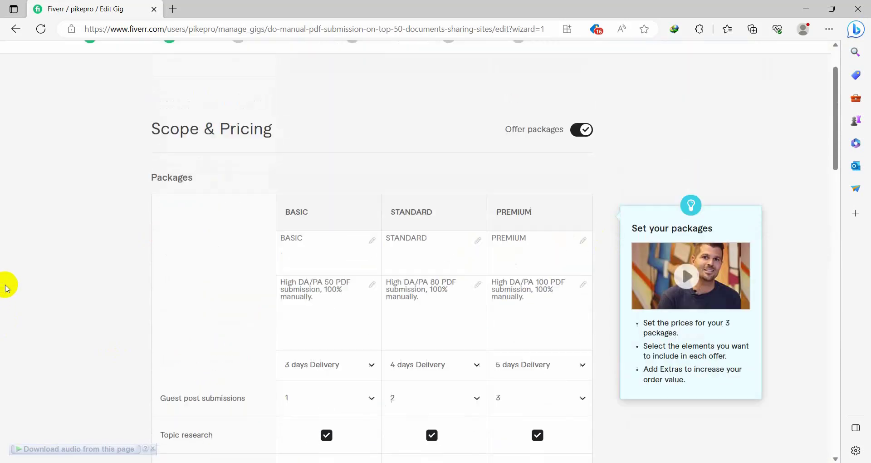
{"action": "scroll", "coordinate": [472, 265], "scroll_direction": "down", "scroll_amount": 4}
{"action": "scroll", "coordinate": [472, 265], "scroll_direction": "down", "scroll_amount": 7}
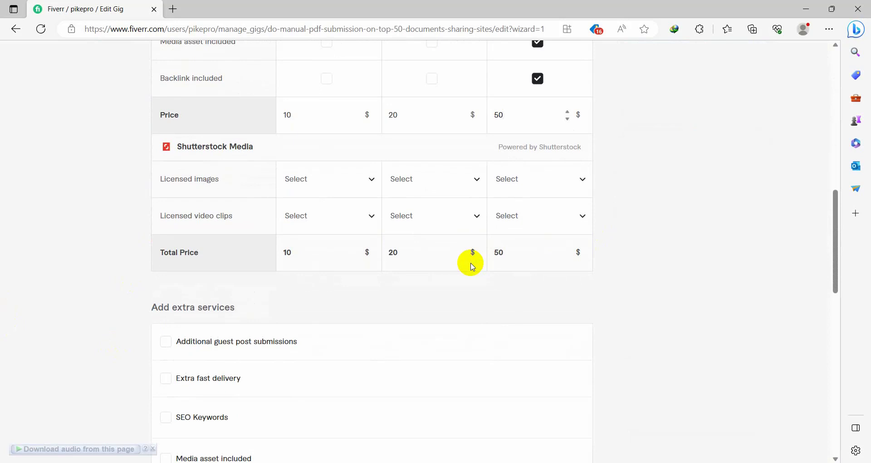
{"action": "scroll", "coordinate": [471, 266], "scroll_direction": "up", "scroll_amount": 3}
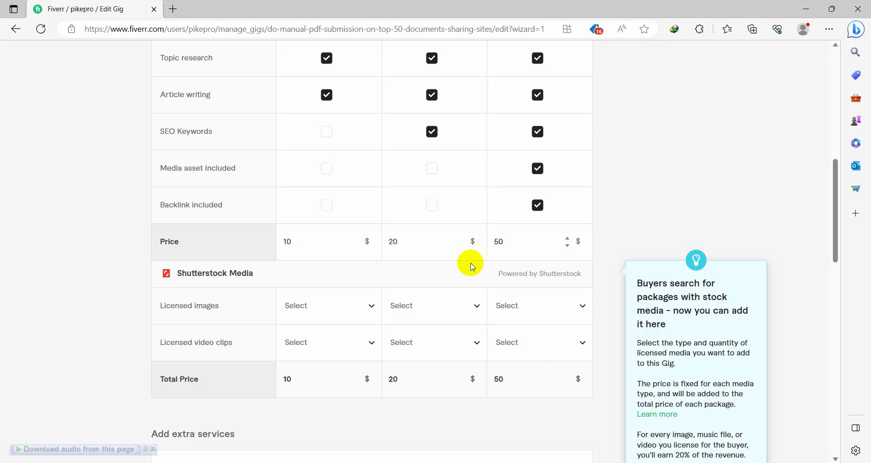
{"action": "scroll", "coordinate": [436, 270], "scroll_direction": "down", "scroll_amount": 2}
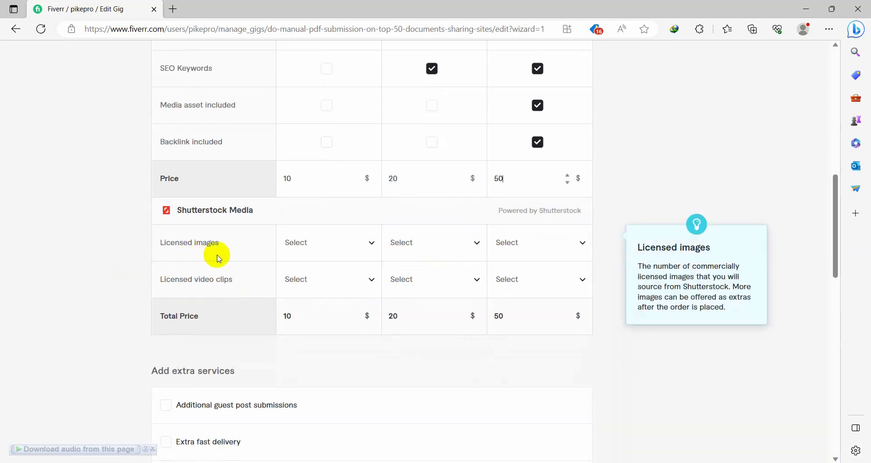
{"action": "left_click", "coordinate": [372, 245]}
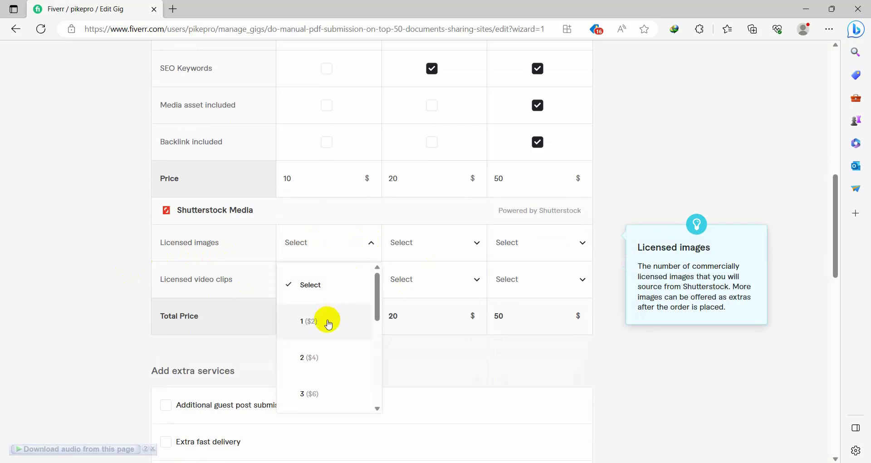
{"action": "left_click", "coordinate": [329, 324]}
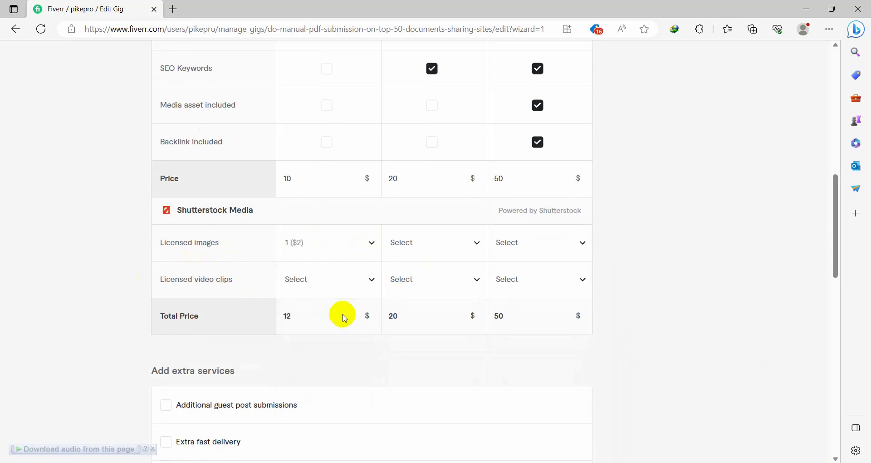
{"action": "left_click", "coordinate": [366, 245]}
{"action": "left_click", "coordinate": [322, 283]}
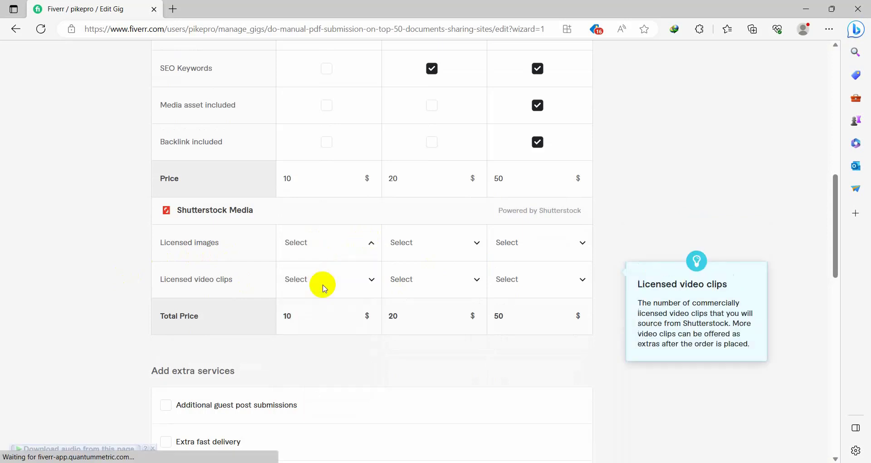
- Enable the Extra fast delivery service and offer Basic delivery in 1 day for an extra $5
{"action": "scroll", "coordinate": [216, 288], "scroll_direction": "down", "scroll_amount": 4}
{"action": "scroll", "coordinate": [229, 282], "scroll_direction": "up", "scroll_amount": 3}
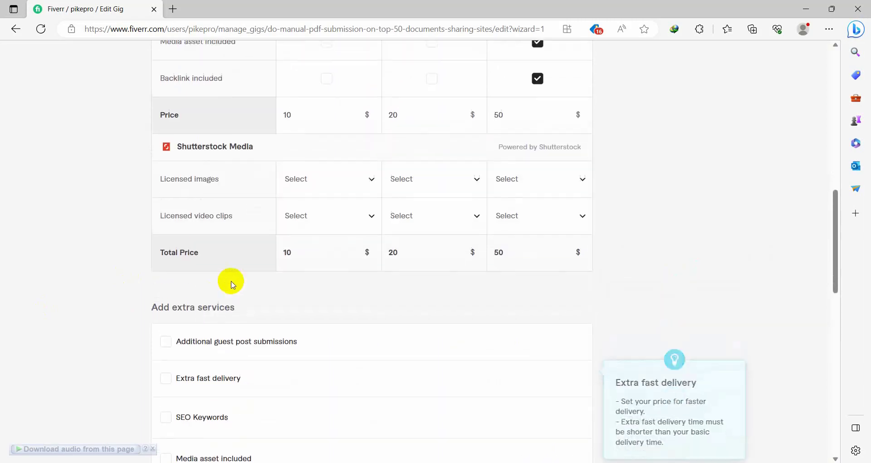
{"action": "scroll", "coordinate": [189, 271], "scroll_direction": "down", "scroll_amount": 3}
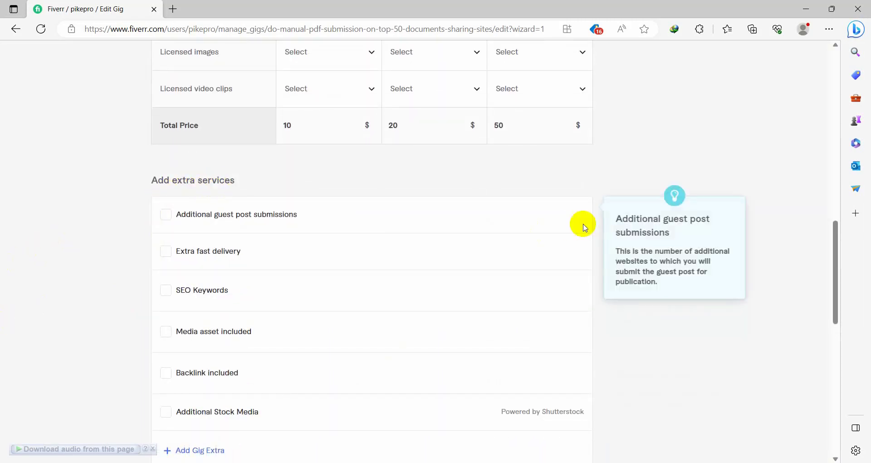
{"action": "scroll", "coordinate": [351, 279], "scroll_direction": "down", "scroll_amount": 5}
{"action": "scroll", "coordinate": [348, 269], "scroll_direction": "up", "scroll_amount": 5}
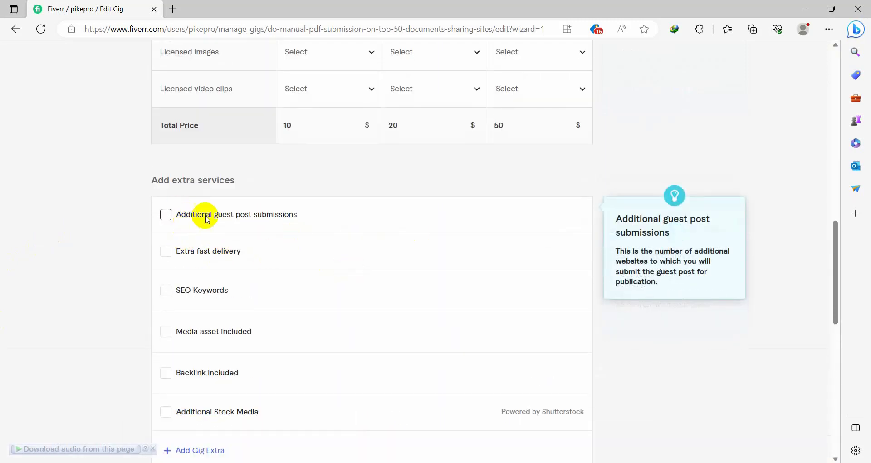
{"action": "left_click", "coordinate": [166, 251]}
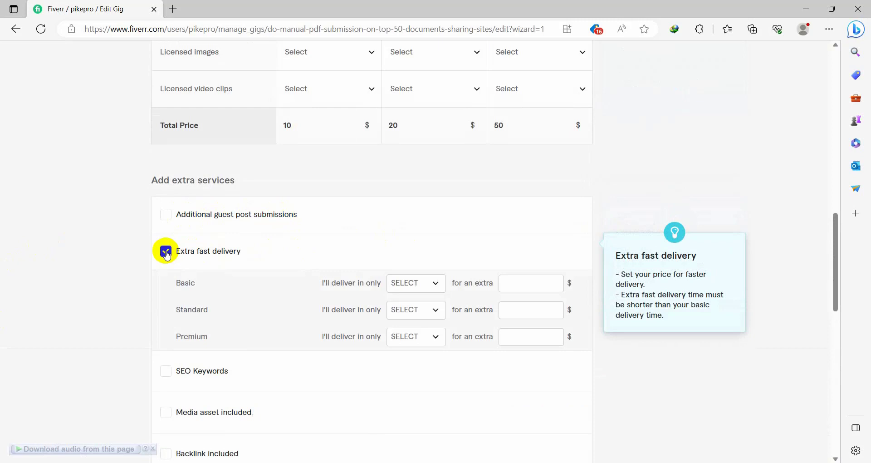
{"action": "left_click", "coordinate": [430, 284]}
{"action": "left_click", "coordinate": [423, 342]}
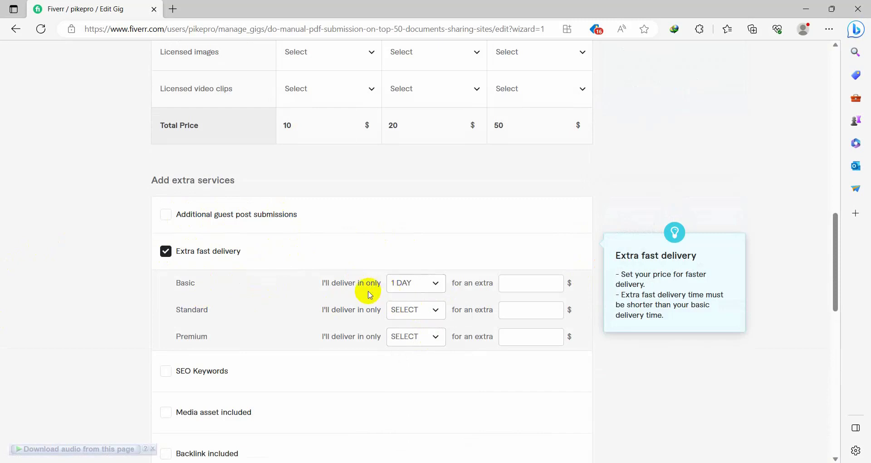
{"action": "left_click", "coordinate": [538, 288]}
{"action": "type", "text": "5"}
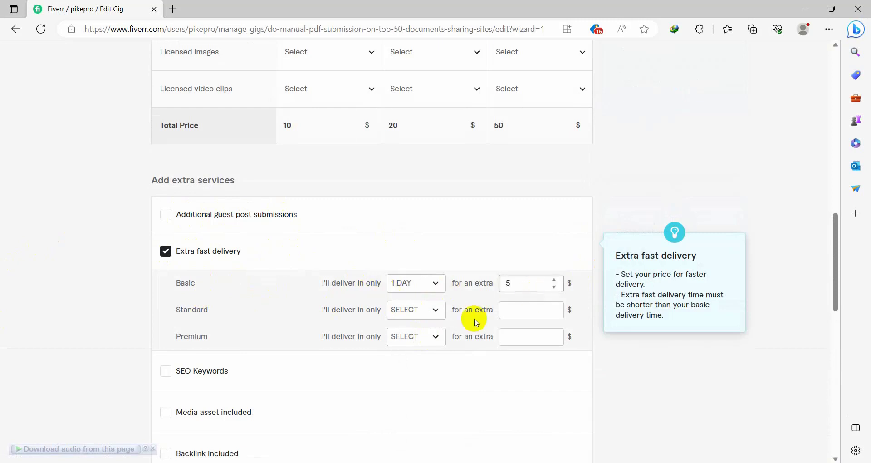
- Set extra fast delivery to 1 day for an extra $10 on Standard and 1 day for an extra $20 on Premium
{"action": "left_click", "coordinate": [424, 312]}
{"action": "left_click", "coordinate": [429, 195]}
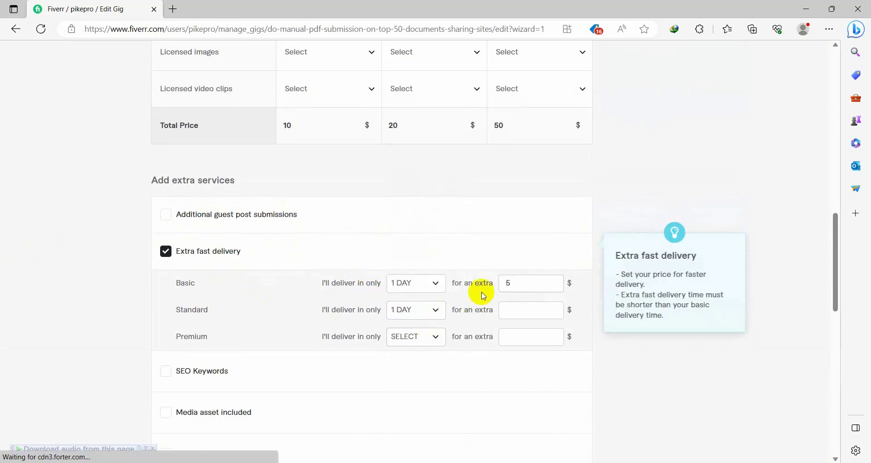
{"action": "left_click", "coordinate": [529, 314]}
{"action": "type", "text": "10"}
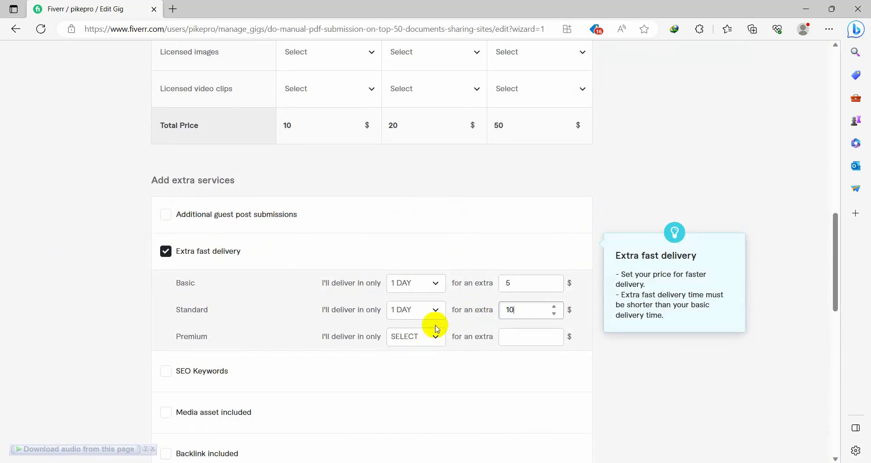
{"action": "left_click", "coordinate": [429, 335]}
{"action": "left_click", "coordinate": [527, 337]}
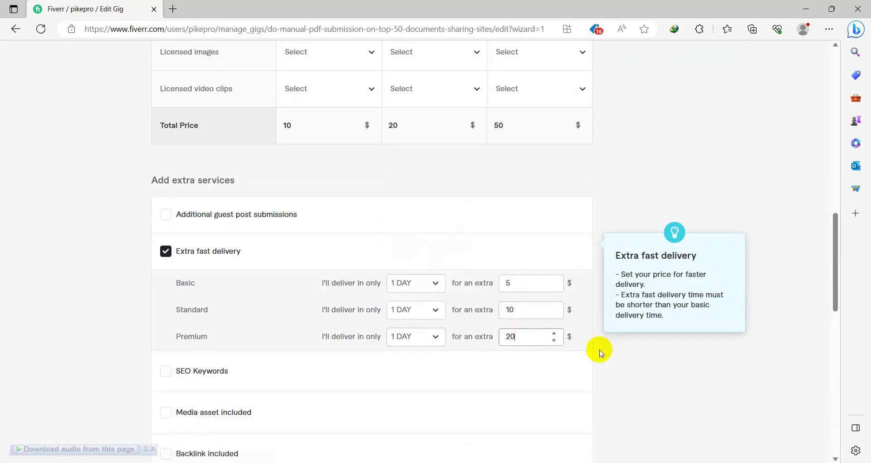
- Add the SEO Keywords extra service for an extra $10 and 1 additional day
{"action": "scroll", "coordinate": [318, 327], "scroll_direction": "down", "scroll_amount": 3}
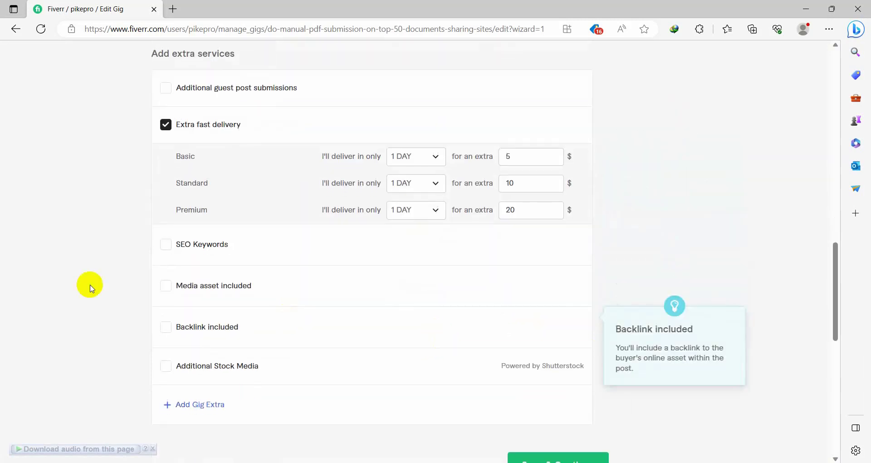
{"action": "left_click", "coordinate": [165, 244]}
{"action": "left_click", "coordinate": [408, 247]}
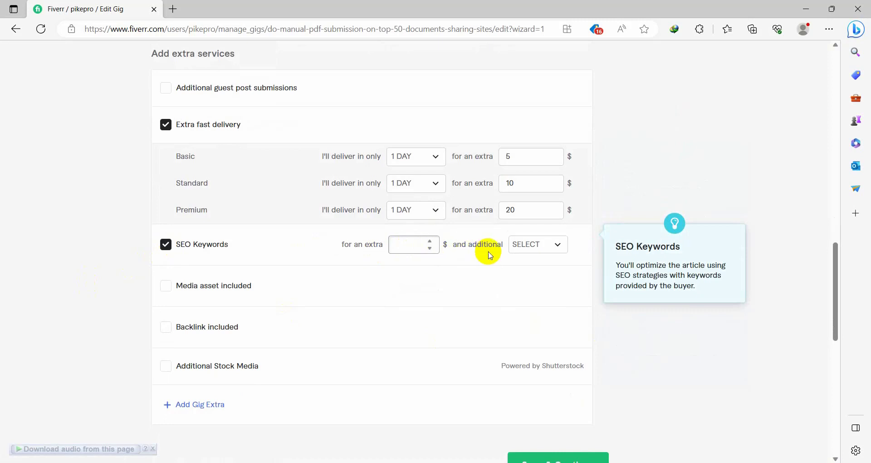
{"action": "left_click", "coordinate": [537, 246]}
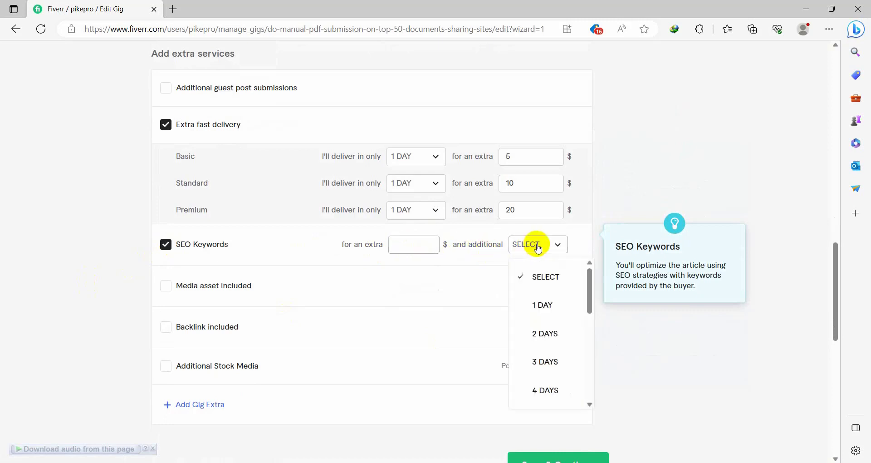
{"action": "left_click", "coordinate": [517, 301]}
{"action": "left_click", "coordinate": [406, 248]}
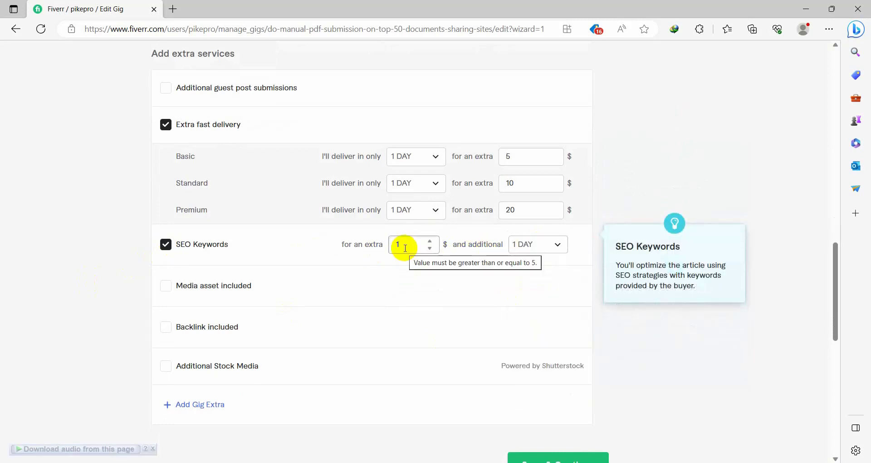
{"action": "type", "text": "10"}
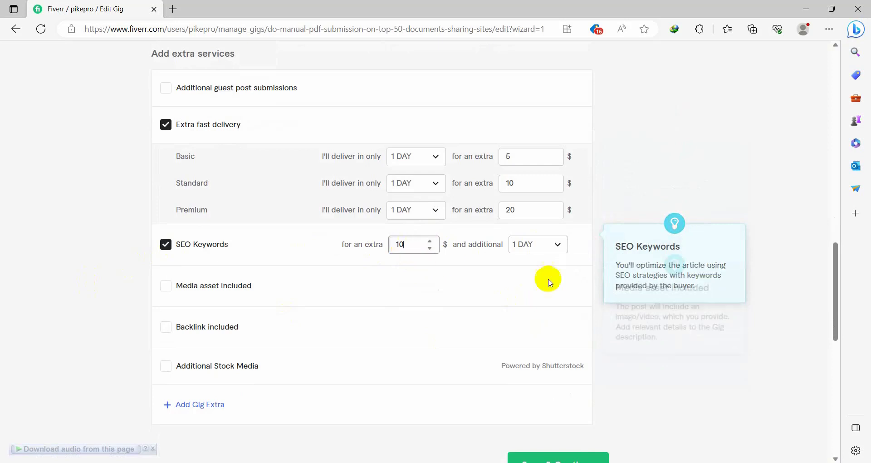
- Add the Backlink included extra service for an extra $10 and 1 additional day
{"action": "left_click", "coordinate": [162, 329]}
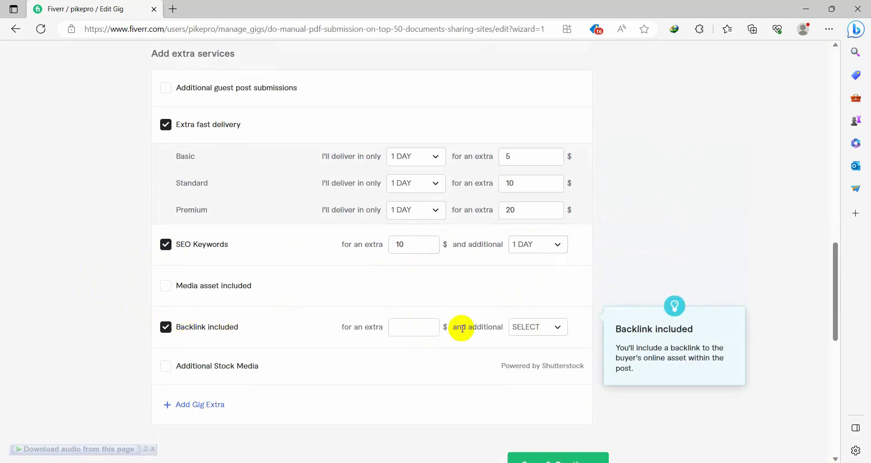
{"action": "left_click", "coordinate": [554, 327]}
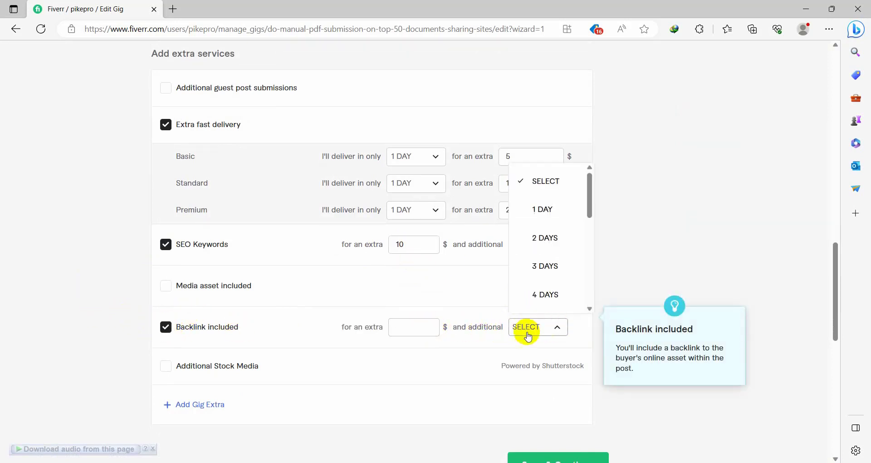
{"action": "left_click", "coordinate": [540, 210]}
{"action": "left_click", "coordinate": [398, 328]}
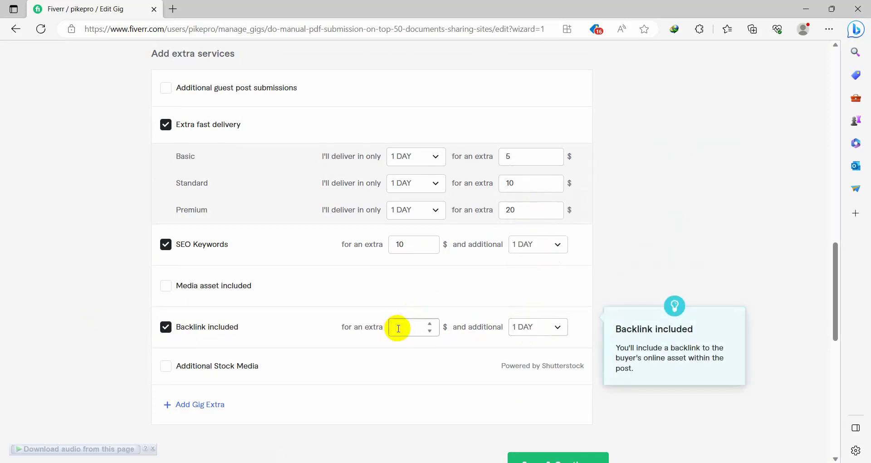
- Check the package prices and extra services, and save the pricing to continue to the Description & FAQ stage
{"action": "scroll", "coordinate": [297, 376], "scroll_direction": "down", "scroll_amount": 3}
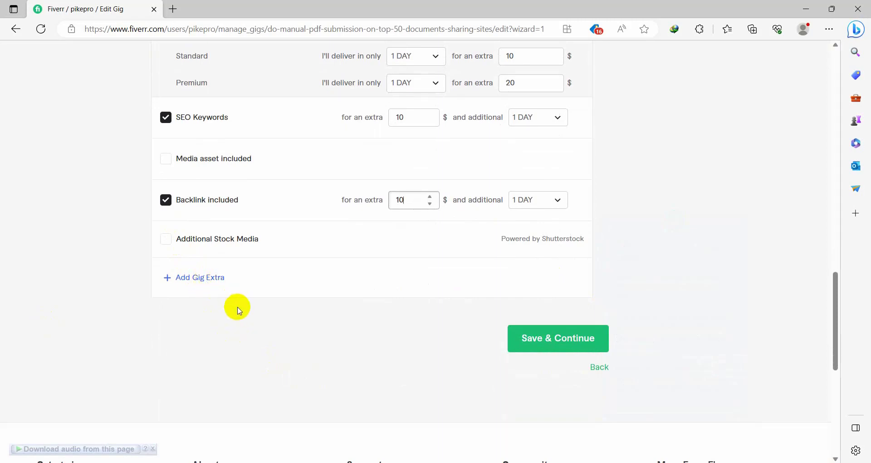
{"action": "scroll", "coordinate": [239, 311], "scroll_direction": "up", "scroll_amount": 7}
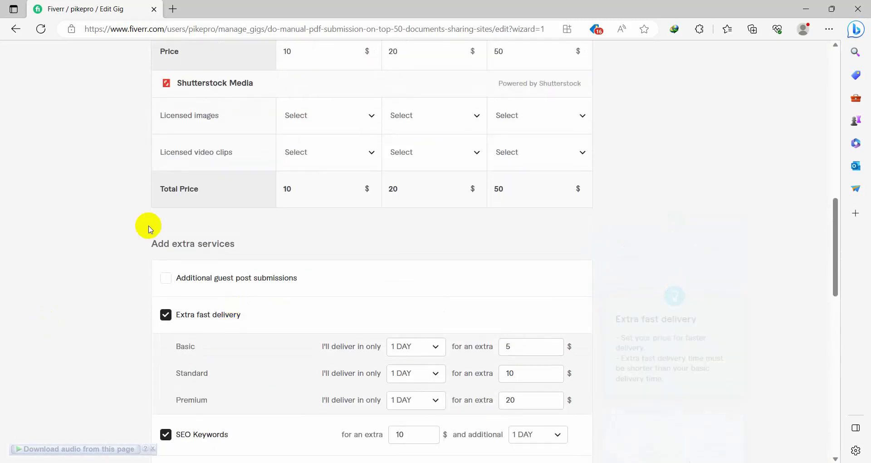
{"action": "scroll", "coordinate": [324, 308], "scroll_direction": "down", "scroll_amount": 8}
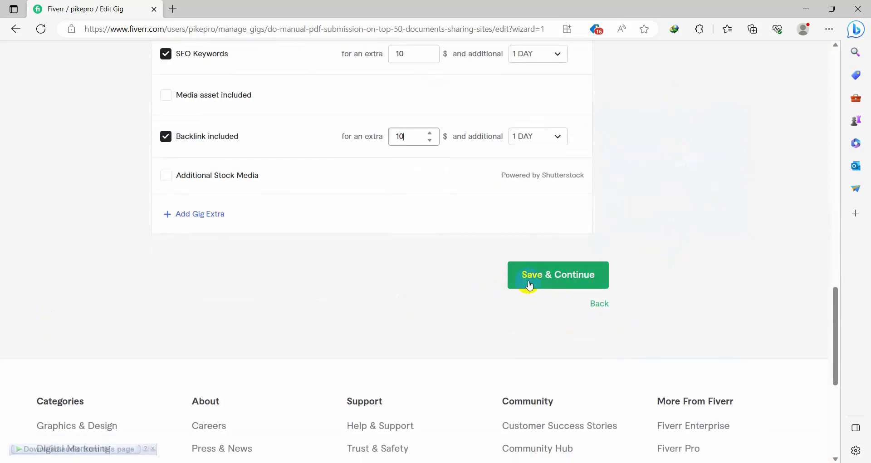
{"action": "left_click", "coordinate": [548, 283]}
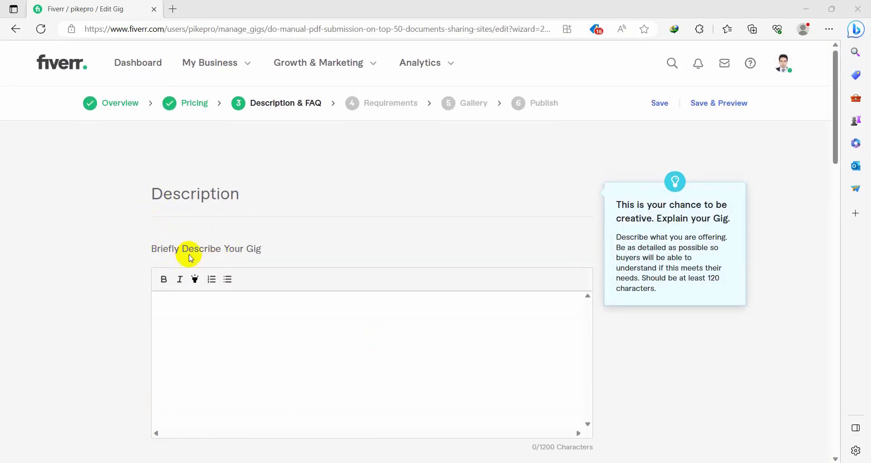
- Switch to the Word document and copy the description from "Professional PDF Submission Service for Your Business" through "ORDER AND ENJOY."
{"action": "left_click", "coordinate": [266, 321]}
{"action": "scroll", "coordinate": [266, 321], "scroll_direction": "down", "scroll_amount": 3}
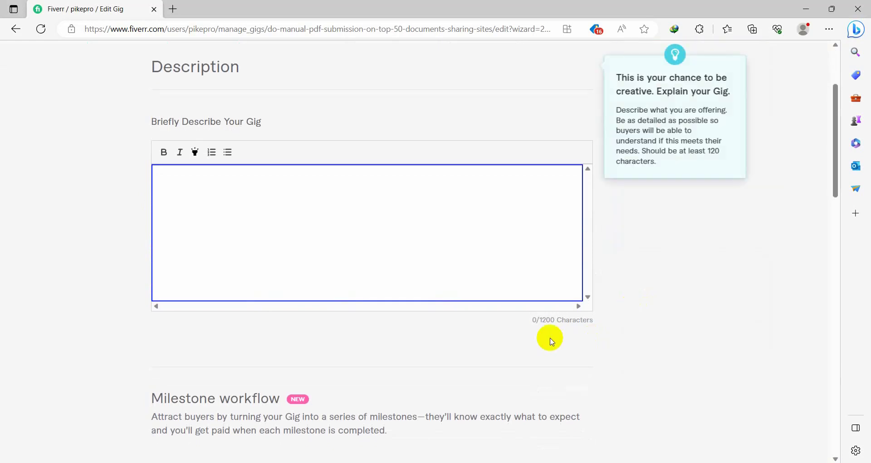
{"action": "left_click_drag", "start_coordinate": [542, 321], "coordinate": [552, 321]}
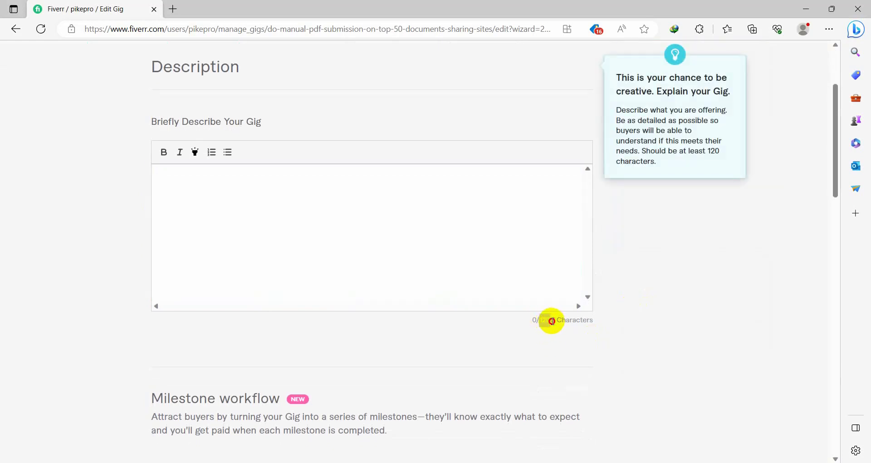
{"action": "left_click", "coordinate": [430, 247]}
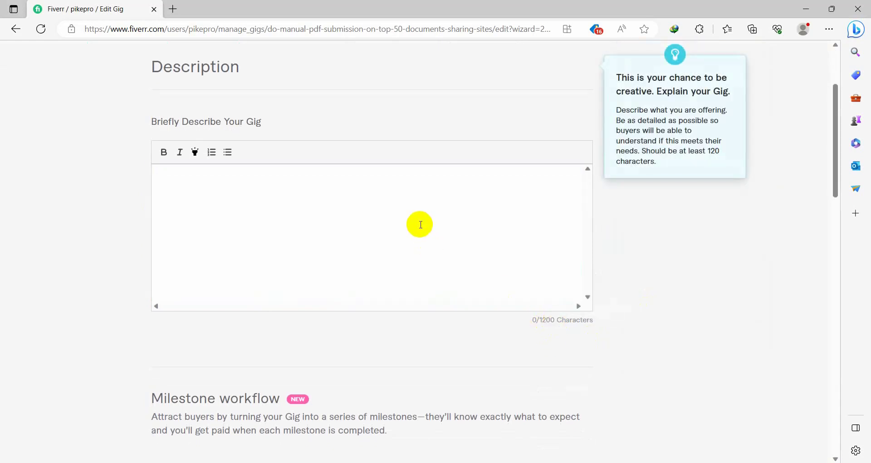
{"action": "key", "text": "alt+Tab"}
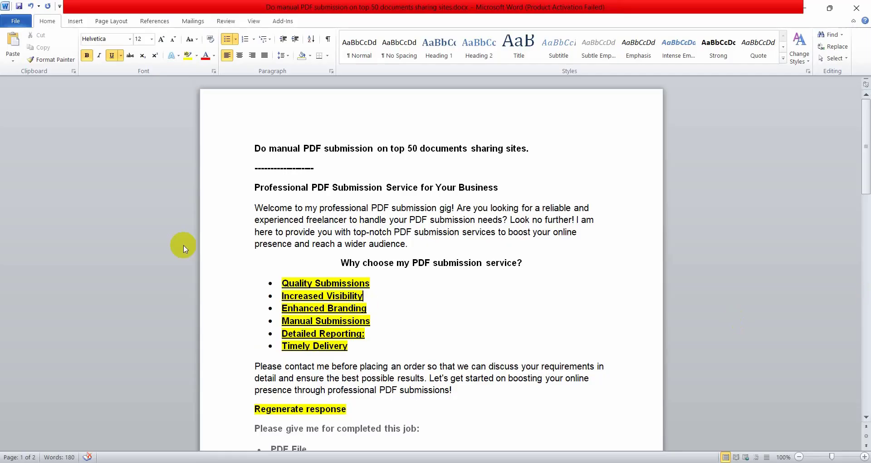
{"action": "left_click_drag", "start_coordinate": [260, 194], "coordinate": [357, 402]}
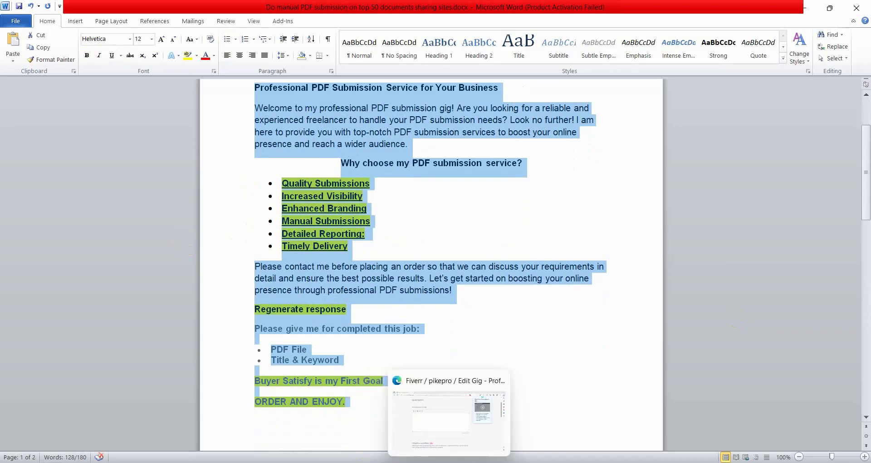
- Return to the Fiverr Gig editor in the browser and paste the copied text into the Gig description
{"action": "left_click", "coordinate": [447, 446]}
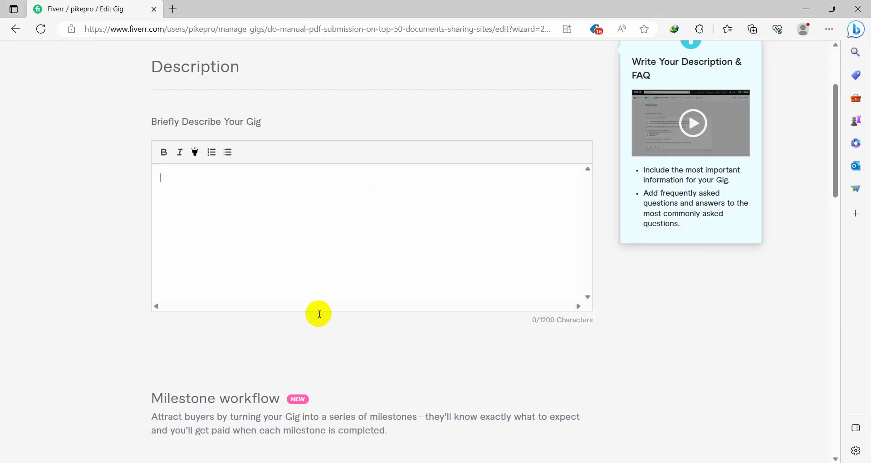
{"action": "left_click", "coordinate": [290, 235]}
{"action": "key", "text": "ctrl+v"}
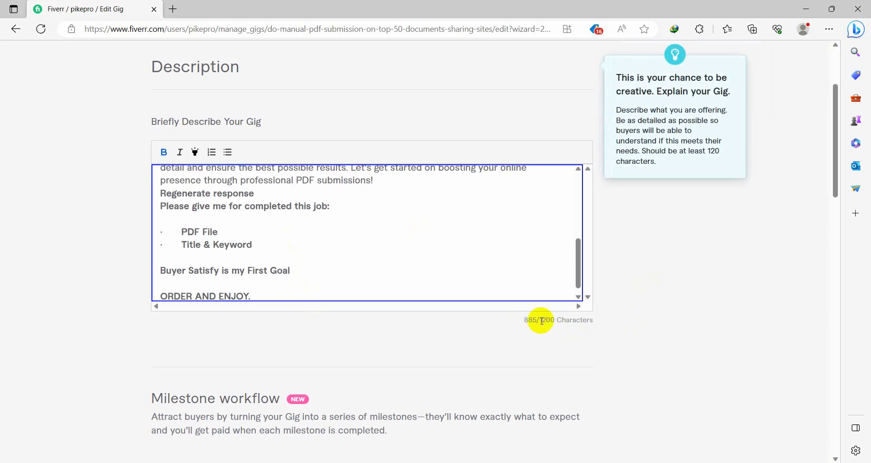
- Remove the extra spaces after the bullets of "Quality Submissions" and "Increased Visibility" in the description
{"action": "scroll", "coordinate": [419, 238], "scroll_direction": "up", "scroll_amount": 2}
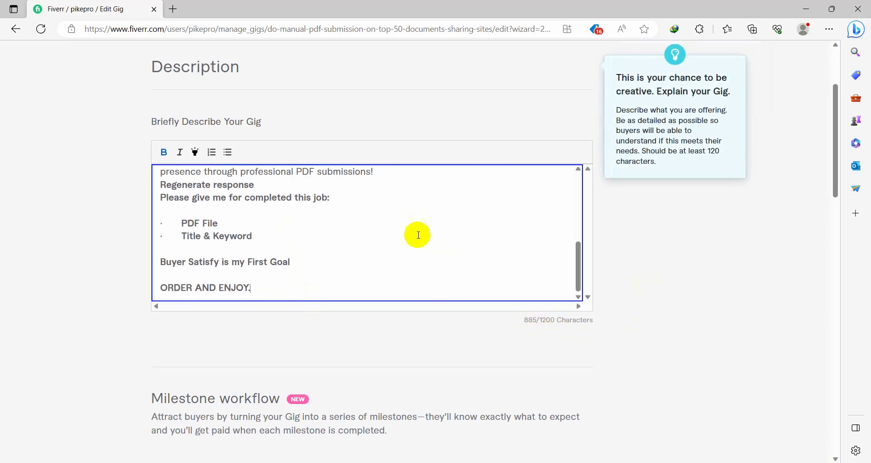
{"action": "scroll", "coordinate": [420, 234], "scroll_direction": "up", "scroll_amount": 3}
{"action": "scroll", "coordinate": [420, 233], "scroll_direction": "up", "scroll_amount": 3}
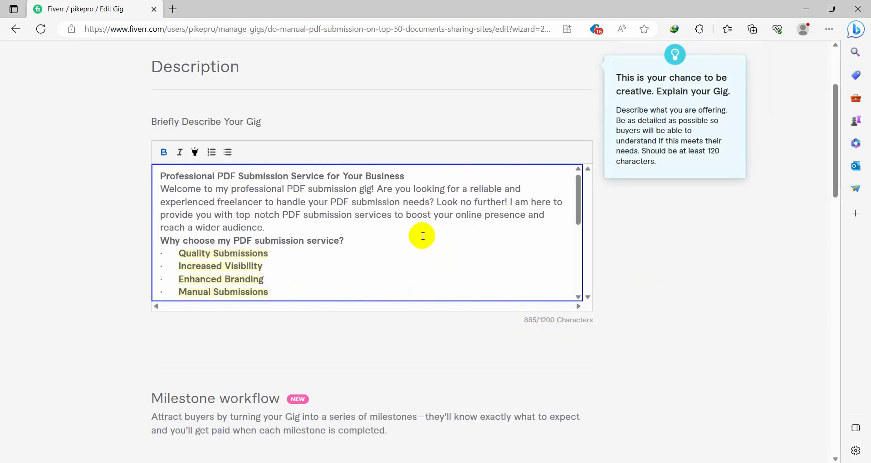
{"action": "scroll", "coordinate": [344, 210], "scroll_direction": "up", "scroll_amount": 2}
{"action": "scroll", "coordinate": [340, 293], "scroll_direction": "down", "scroll_amount": 5}
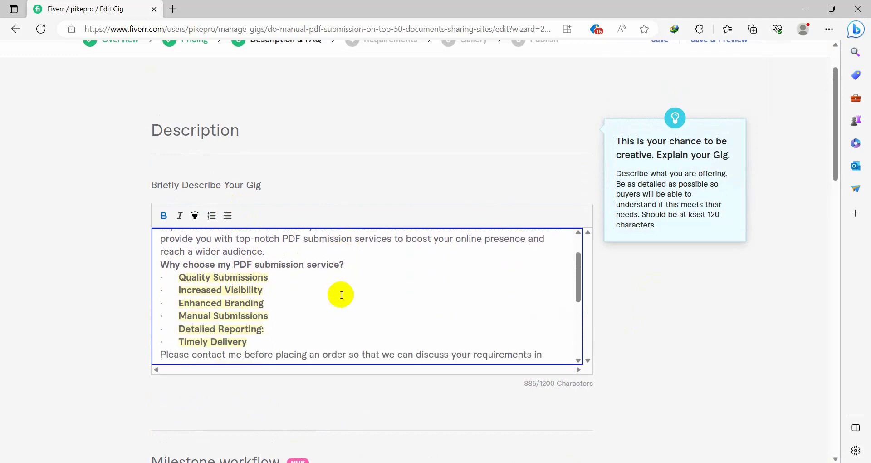
{"action": "scroll", "coordinate": [341, 291], "scroll_direction": "up", "scroll_amount": 2}
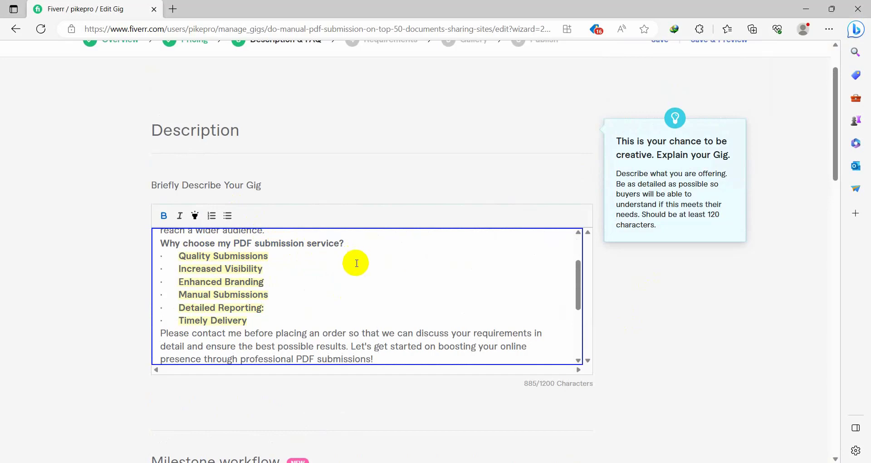
{"action": "left_click", "coordinate": [179, 256]}
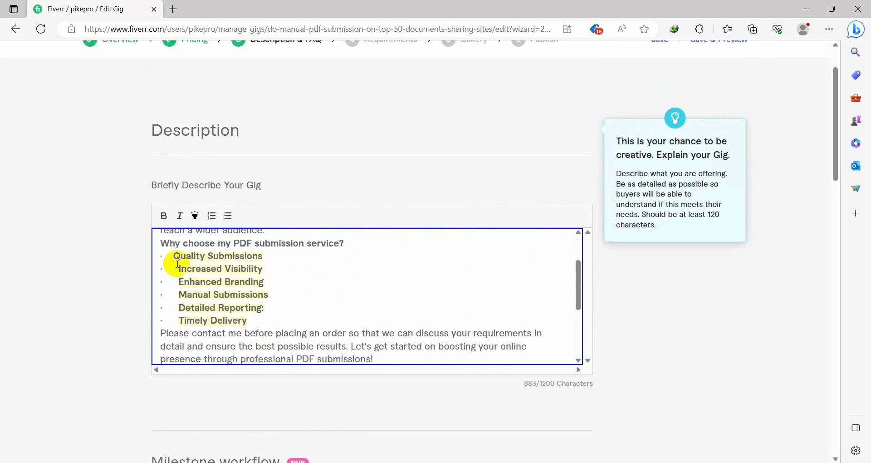
{"action": "key", "text": "BackSpace"}
{"action": "key", "text": "BackSpace"}
{"action": "key", "text": "BackSpace"}
{"action": "key", "text": "BackSpace"}
{"action": "key", "text": "BackSpace"}
{"action": "left_click", "coordinate": [178, 269]}
{"action": "key", "text": "BackSpace"}
{"action": "key", "text": "BackSpace"}
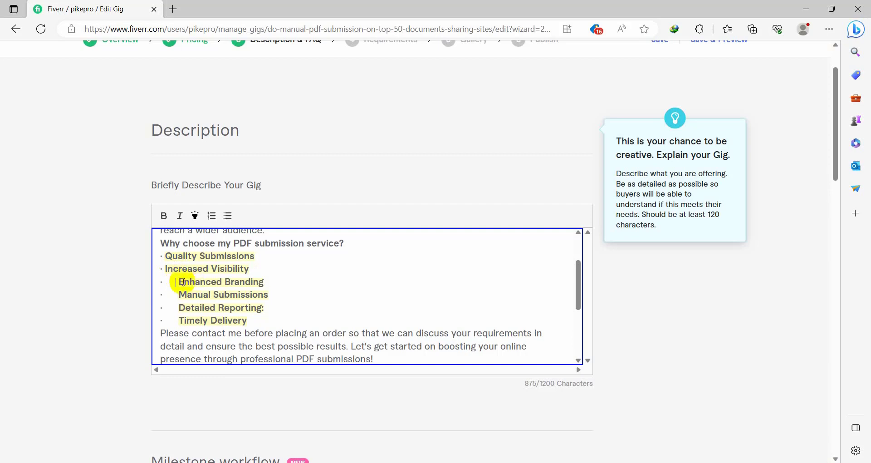
- Remove the extra spaces before "Enhanced Branding" and "Manual Submissions", undoing the stray word "Increased" inserted in the list
{"action": "key", "text": "BackSpace"}
{"action": "key", "text": "BackSpace"}
{"action": "key", "text": "BackSpace"}
{"action": "key", "text": "BackSpace"}
{"action": "key", "text": "BackSpace"}
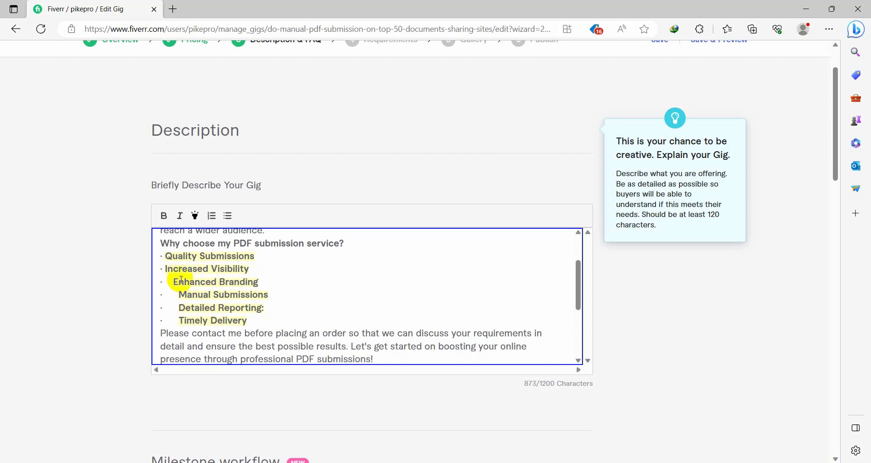
{"action": "key", "text": "BackSpace"}
{"action": "key", "text": "BackSpace"}
{"action": "key", "text": "BackSpace"}
{"action": "key", "text": "BackSpace"}
{"action": "key", "text": "BackSpace"}
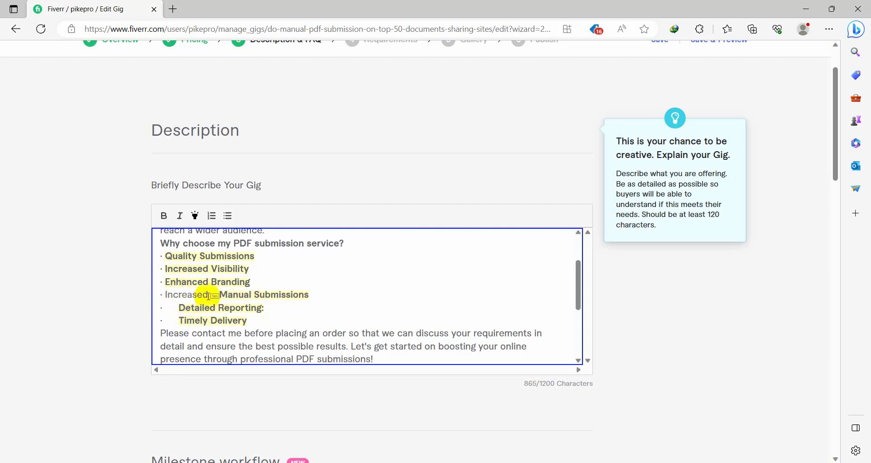
{"action": "key", "text": "ctrl+z"}
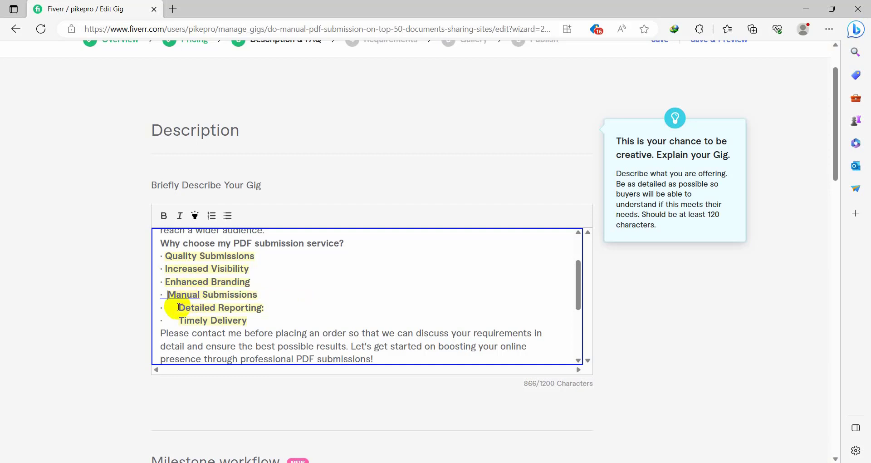
- Remove the extra spaces after the bullets of "Detailed Reporting:" and "Timely Delivery"
{"action": "key", "text": "BackSpace"}
{"action": "key", "text": "BackSpace"}
{"action": "key", "text": "BackSpace"}
{"action": "key", "text": "BackSpace"}
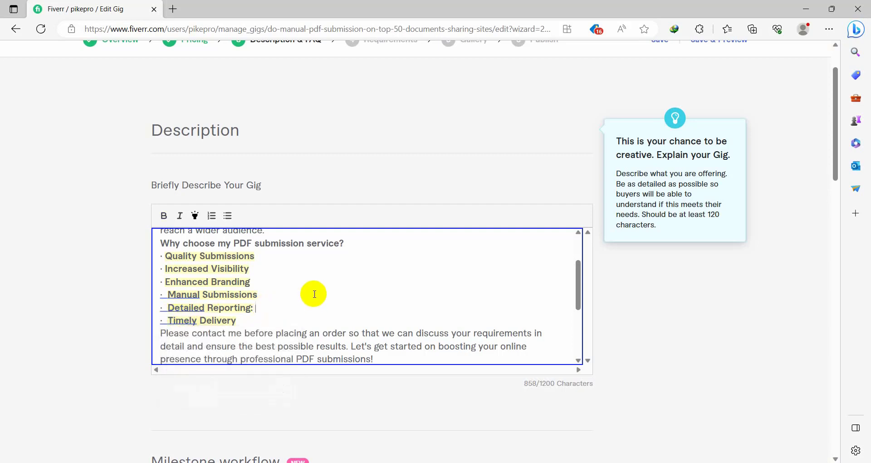
- Examine the closing lines of the description and the eligibility conditions in the Milestone workflow section
{"action": "scroll", "coordinate": [314, 294], "scroll_direction": "down", "scroll_amount": 5}
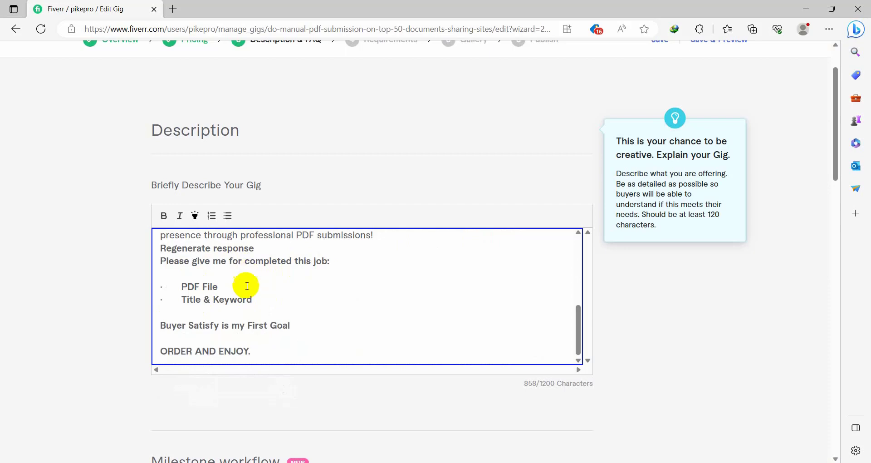
{"action": "left_click_drag", "start_coordinate": [261, 300], "coordinate": [193, 286]}
{"action": "left_click", "coordinate": [193, 287]}
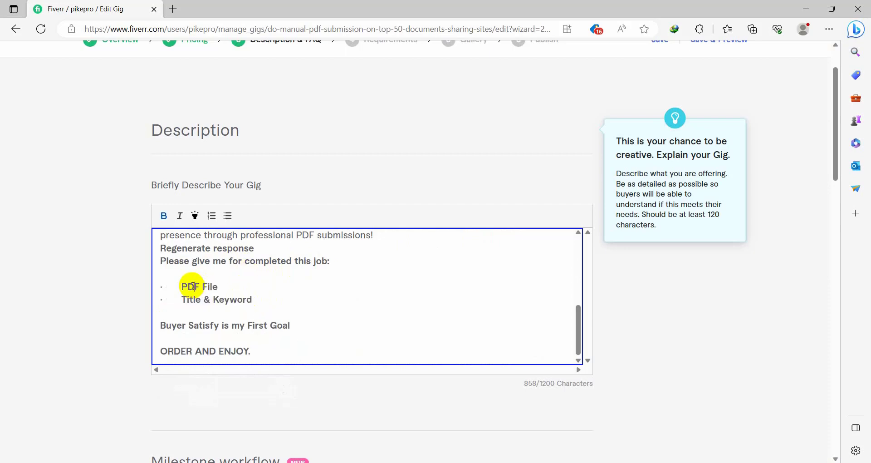
{"action": "scroll", "coordinate": [386, 303], "scroll_direction": "down", "scroll_amount": 4}
{"action": "scroll", "coordinate": [301, 224], "scroll_direction": "down", "scroll_amount": 15}
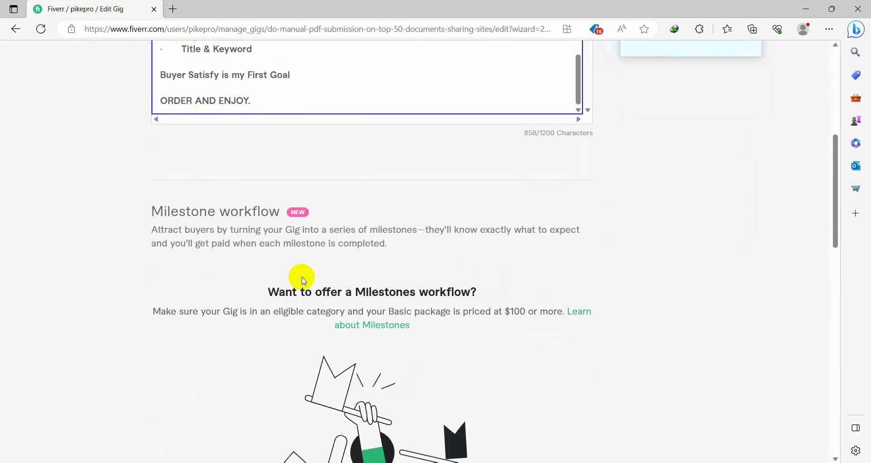
{"action": "scroll", "coordinate": [303, 280], "scroll_direction": "up", "scroll_amount": 8}
{"action": "scroll", "coordinate": [302, 276], "scroll_direction": "up", "scroll_amount": 13}
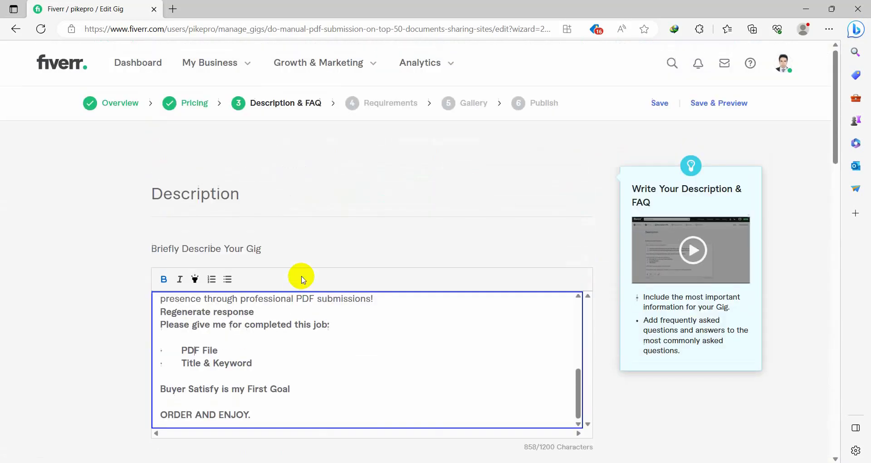
{"action": "scroll", "coordinate": [301, 276], "scroll_direction": "down", "scroll_amount": 9}
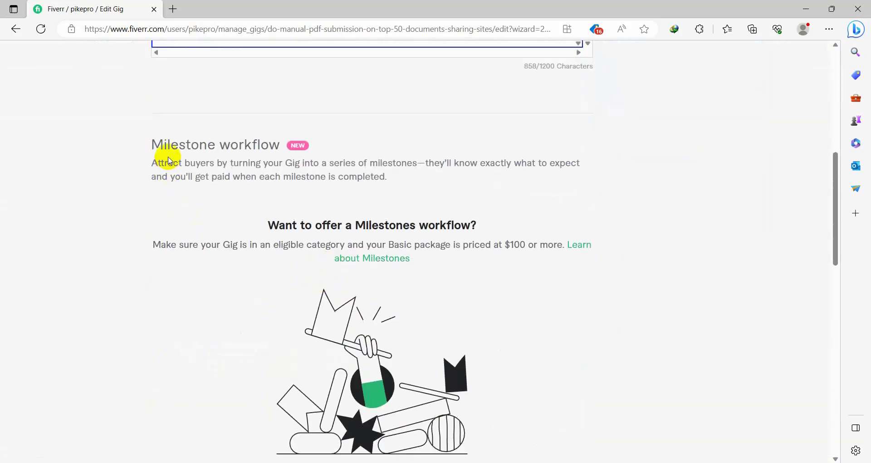
{"action": "double_click", "coordinate": [310, 227]}
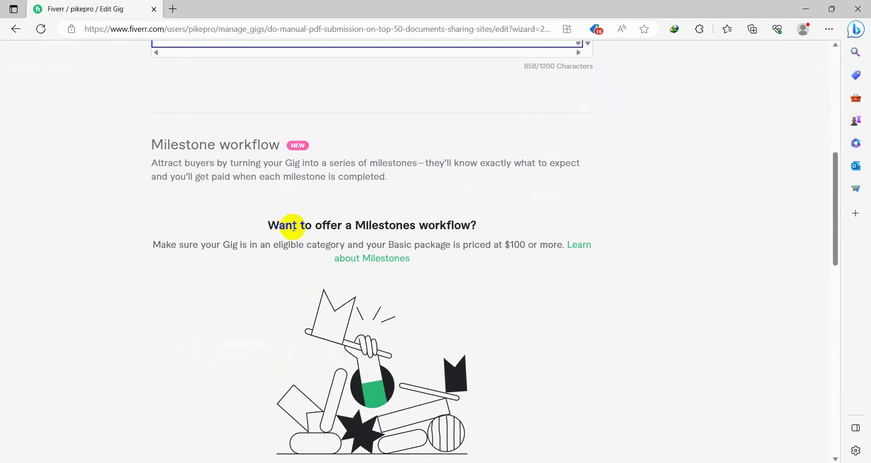
{"action": "scroll", "coordinate": [472, 292], "scroll_direction": "down", "scroll_amount": 7}
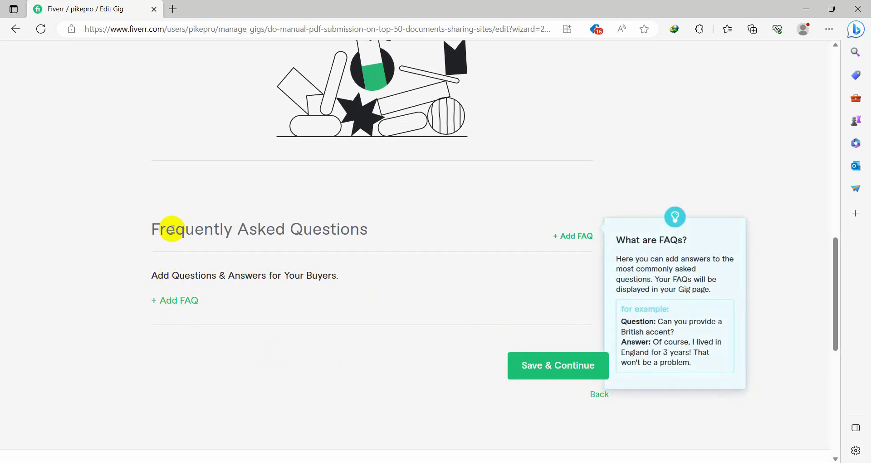
{"action": "left_click", "coordinate": [180, 301]}
{"action": "scroll", "coordinate": [531, 341], "scroll_direction": "down", "scroll_amount": 2}
{"action": "scroll", "coordinate": [363, 309], "scroll_direction": "up", "scroll_amount": 2}
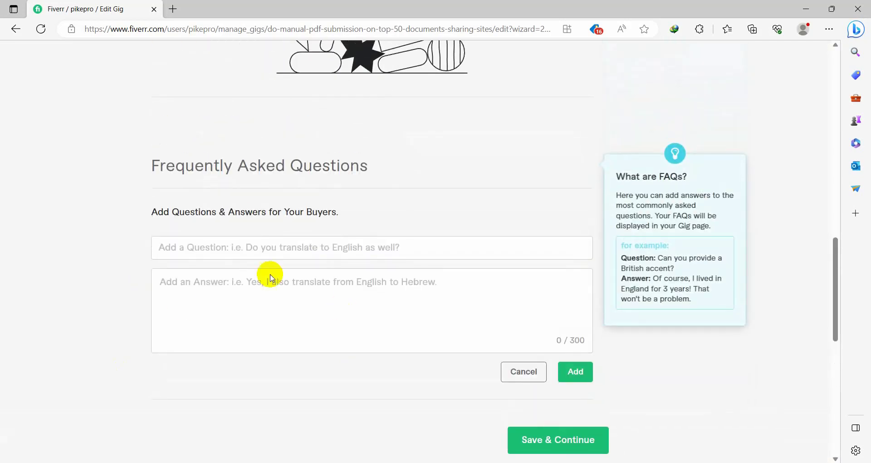
{"action": "left_click", "coordinate": [263, 251]}
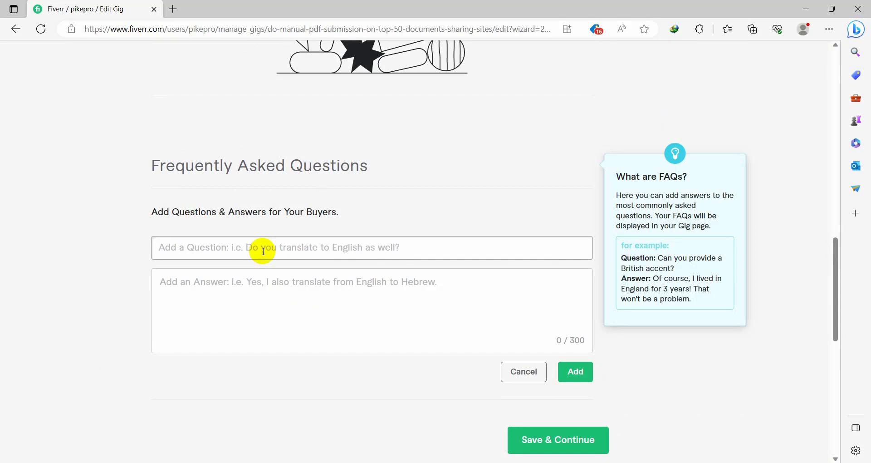
{"action": "left_click", "coordinate": [286, 293]}
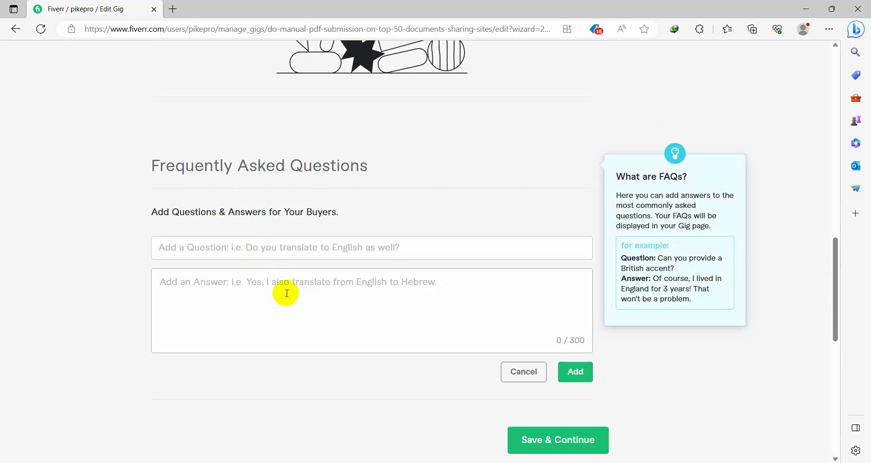
{"action": "left_click", "coordinate": [266, 250]}
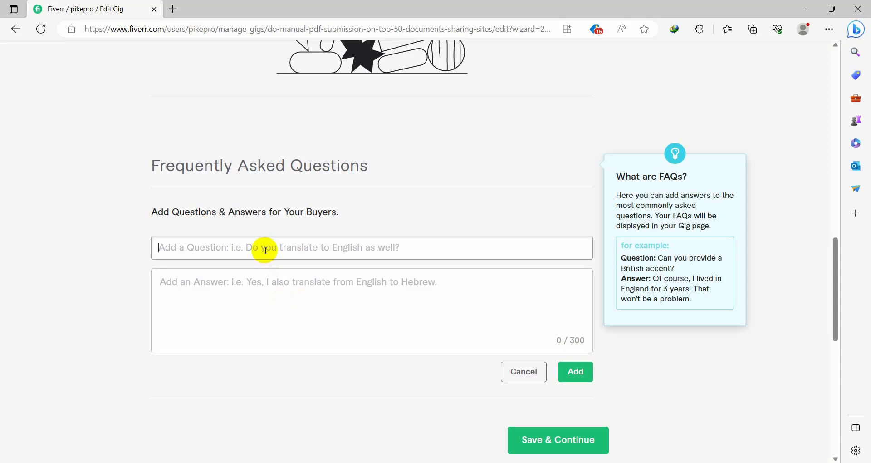
{"action": "left_click", "coordinate": [279, 284]}
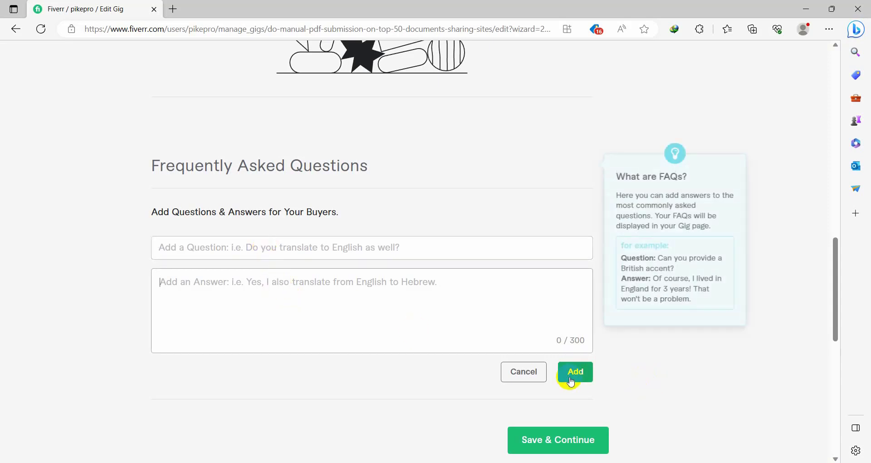
{"action": "left_click", "coordinate": [531, 377]}
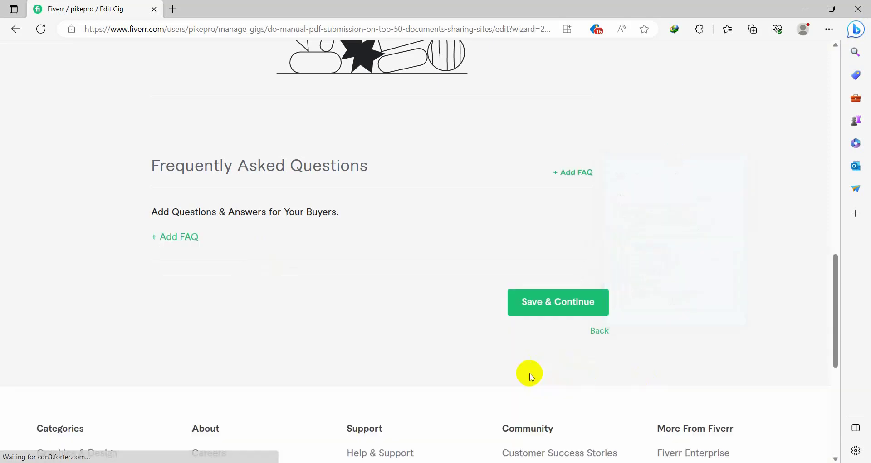
- Save the Description & FAQ stage without any FAQ and continue to Requirements
{"action": "scroll", "coordinate": [360, 323], "scroll_direction": "up", "scroll_amount": 3}
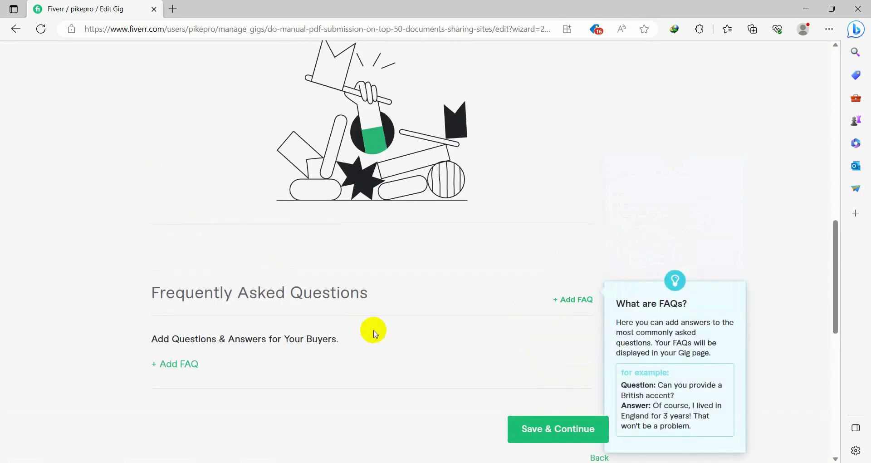
{"action": "scroll", "coordinate": [375, 333], "scroll_direction": "down", "scroll_amount": 4}
{"action": "scroll", "coordinate": [370, 319], "scroll_direction": "up", "scroll_amount": 3}
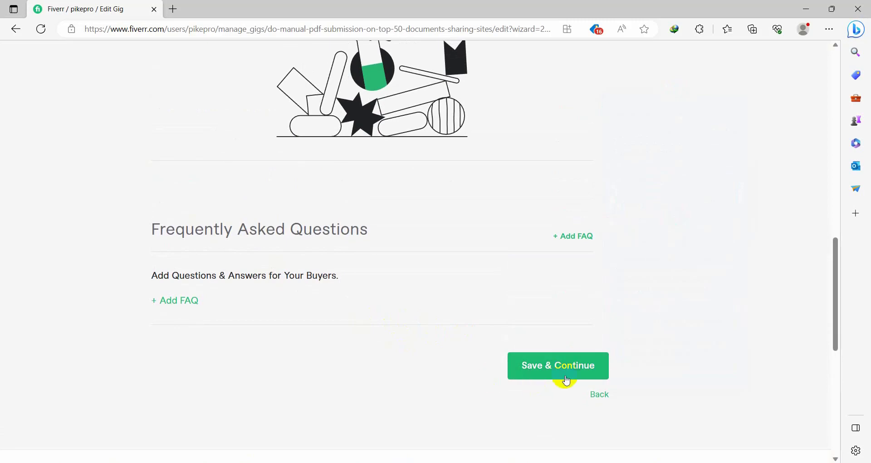
{"action": "left_click", "coordinate": [563, 366]}
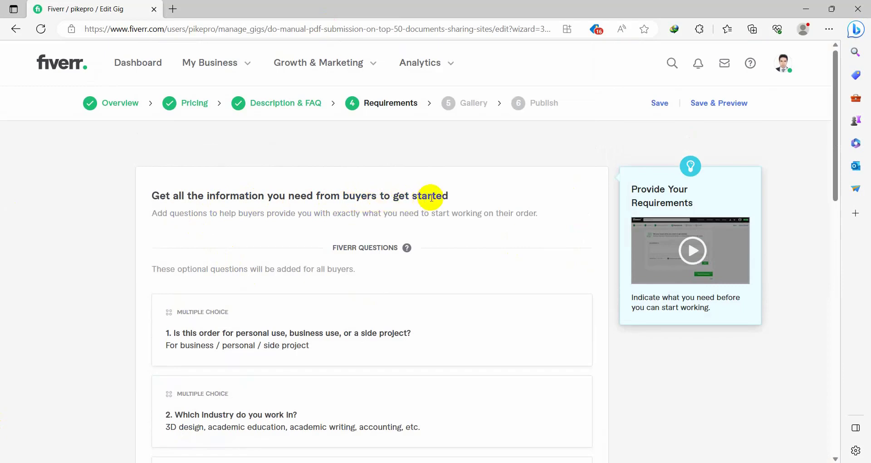
- Review the optional Fiverr questions for buyers and try to continue without adding a question of your own
{"action": "scroll", "coordinate": [431, 198], "scroll_direction": "down", "scroll_amount": 1}
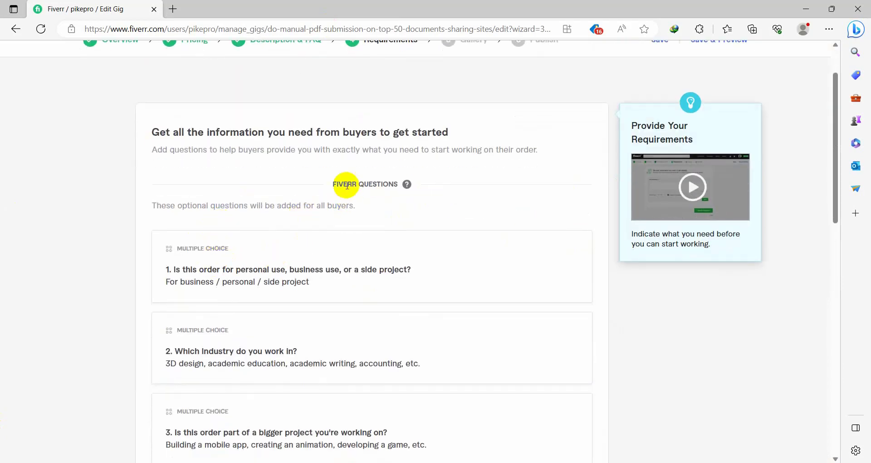
{"action": "scroll", "coordinate": [325, 243], "scroll_direction": "down", "scroll_amount": 5}
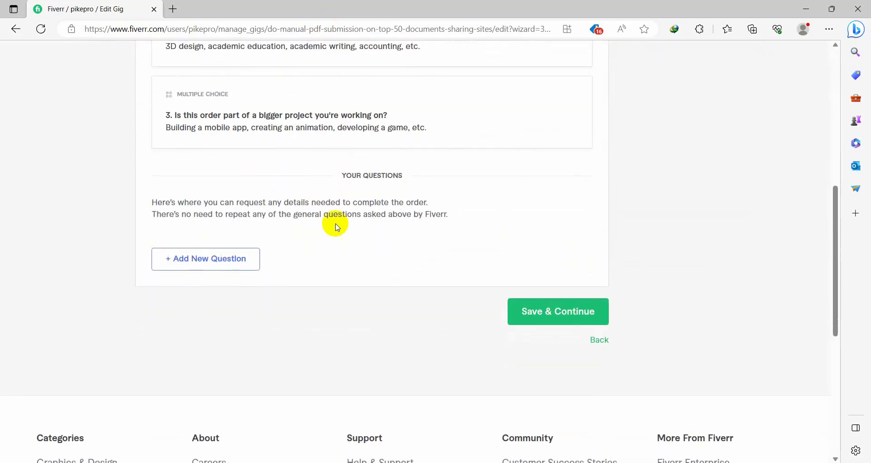
{"action": "scroll", "coordinate": [280, 248], "scroll_direction": "up", "scroll_amount": 2}
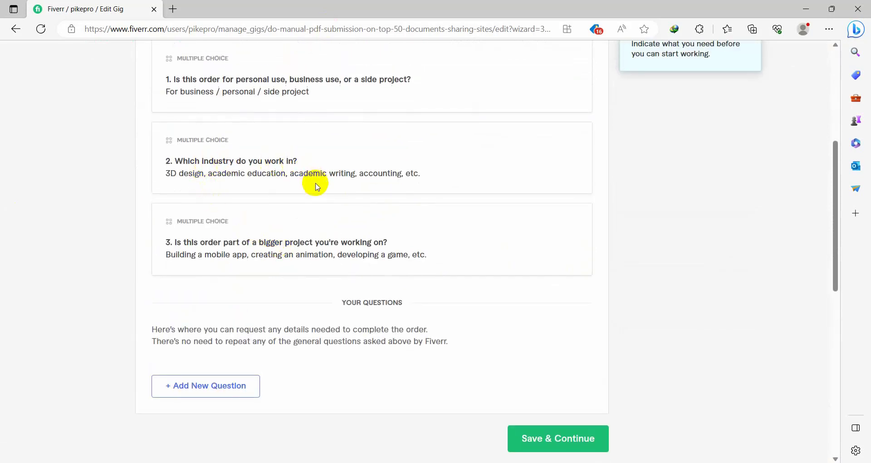
{"action": "scroll", "coordinate": [322, 187], "scroll_direction": "up", "scroll_amount": 3}
{"action": "scroll", "coordinate": [324, 189], "scroll_direction": "down", "scroll_amount": 6}
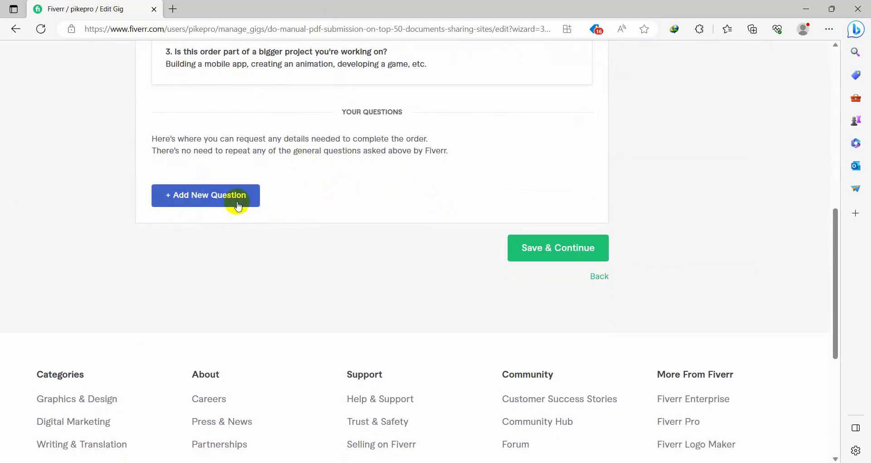
{"action": "scroll", "coordinate": [291, 195], "scroll_direction": "up", "scroll_amount": 3}
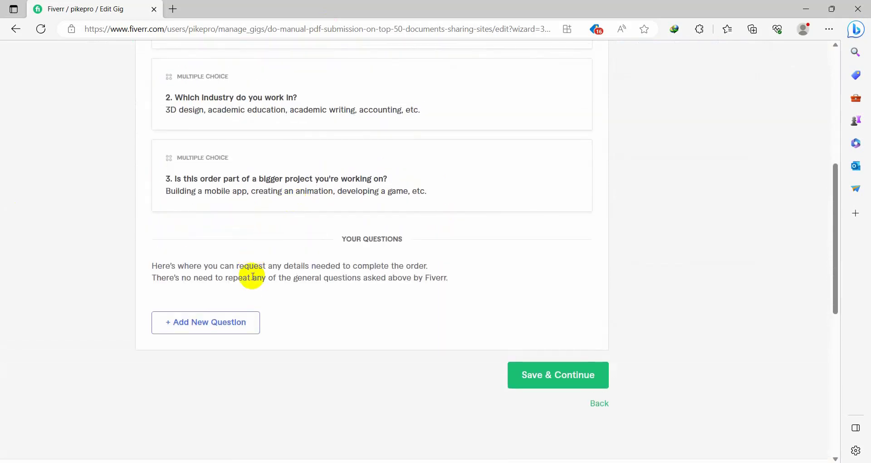
{"action": "scroll", "coordinate": [505, 307], "scroll_direction": "down", "scroll_amount": 3}
{"action": "left_click", "coordinate": [548, 254]}
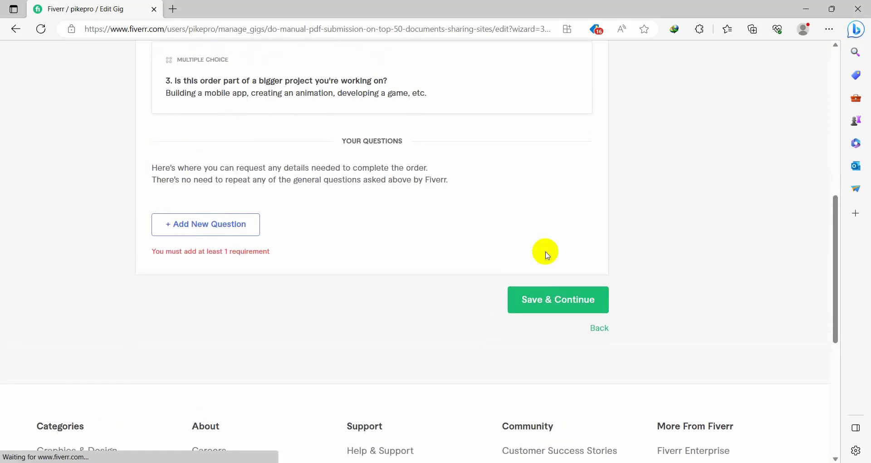
- Start a new buyer question and copy the "Please give me for completed this job:" text with its two bullets from the Word document
{"action": "left_click", "coordinate": [199, 225]}
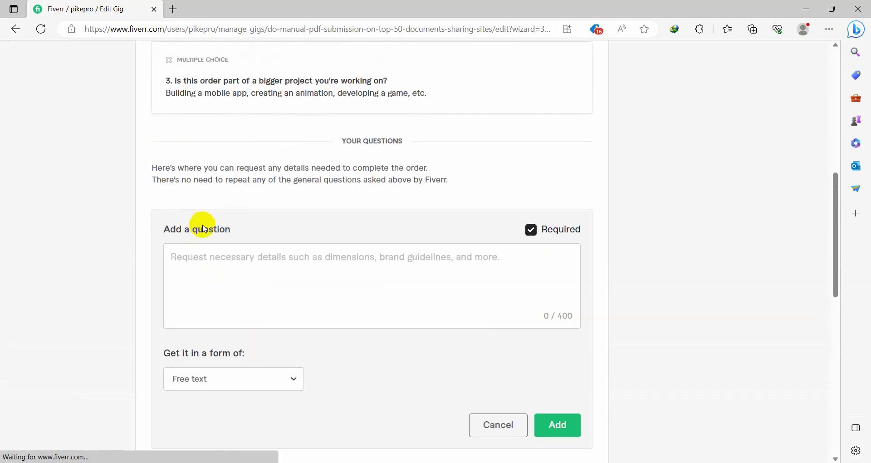
{"action": "left_click", "coordinate": [259, 271]}
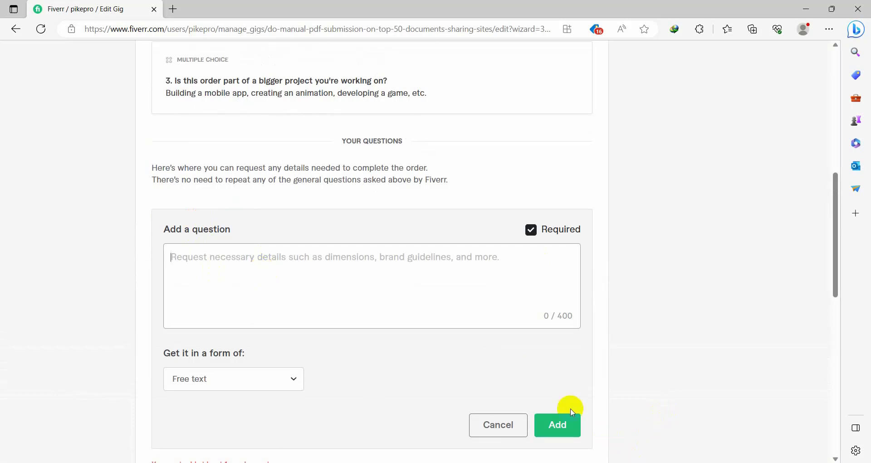
{"action": "key", "text": "alt+Tab"}
{"action": "left_click", "coordinate": [443, 308]}
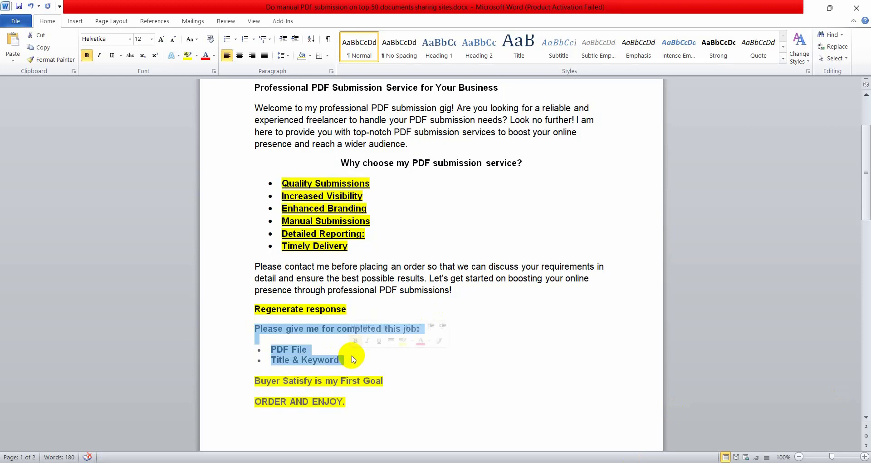
{"action": "left_click", "coordinate": [805, 12]}
- Add the copied PDF File and Title & Keyword request as a required free-text question, then save the requirements and continue to Gallery
{"action": "type", "text": "Please give me for completed this job:  •\tPDF File •\tTitle & Keyword"}
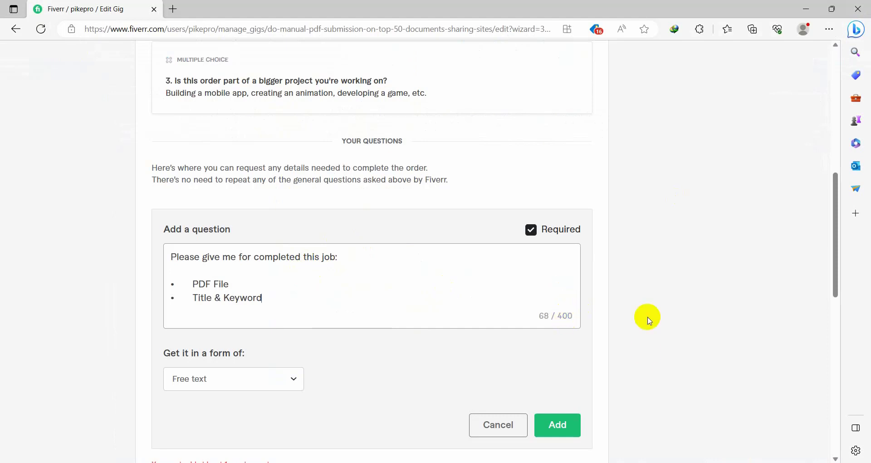
{"action": "left_click", "coordinate": [567, 425]}
{"action": "scroll", "coordinate": [676, 277], "scroll_direction": "down", "scroll_amount": 1}
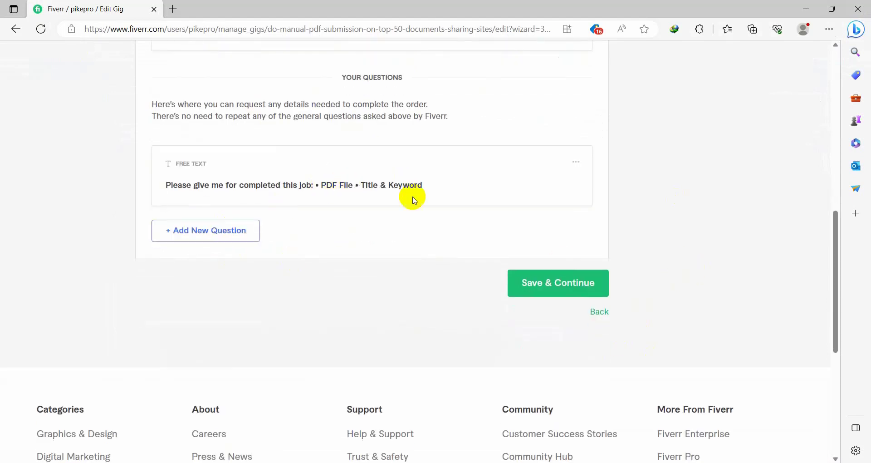
{"action": "left_click", "coordinate": [562, 286]}
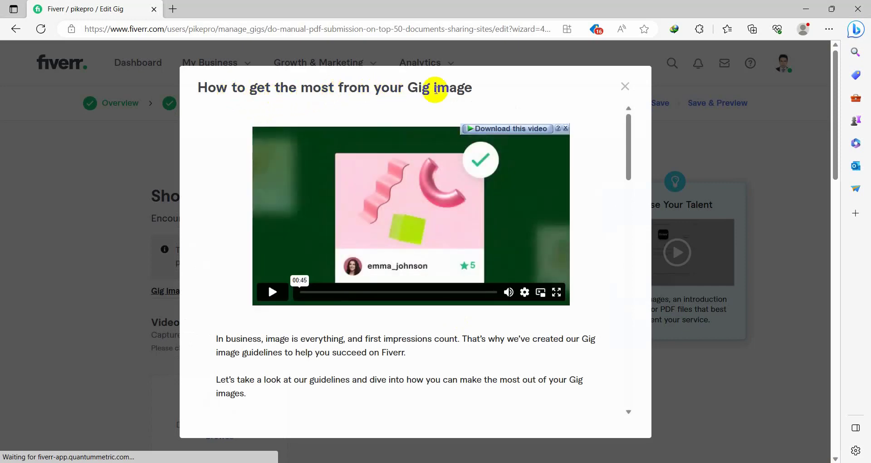
- Read through the "How to get the most from your Gig image" guidelines and close them
{"action": "scroll", "coordinate": [502, 305], "scroll_direction": "down", "scroll_amount": 10}
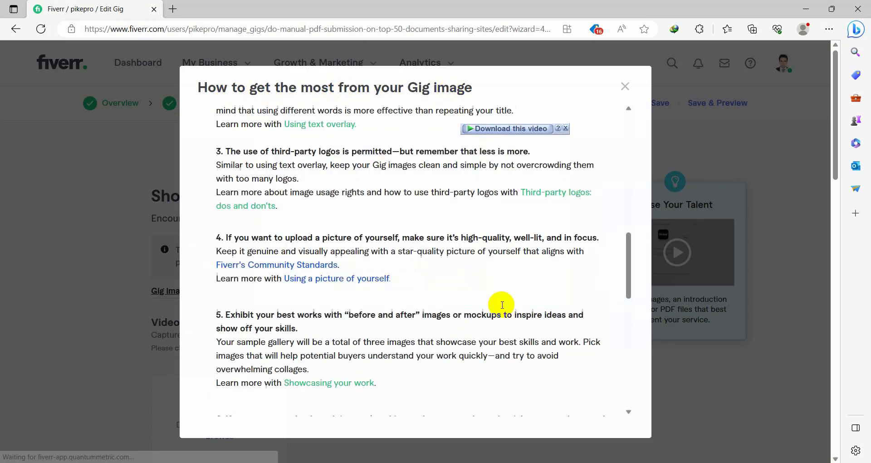
{"action": "scroll", "coordinate": [502, 305], "scroll_direction": "down", "scroll_amount": 10}
{"action": "scroll", "coordinate": [502, 308], "scroll_direction": "up", "scroll_amount": 5}
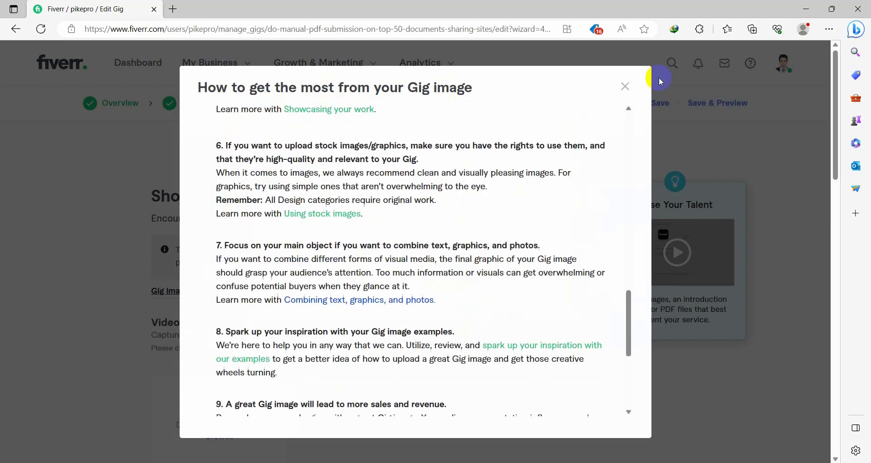
{"action": "scroll", "coordinate": [626, 87], "scroll_direction": "up", "scroll_amount": 1}
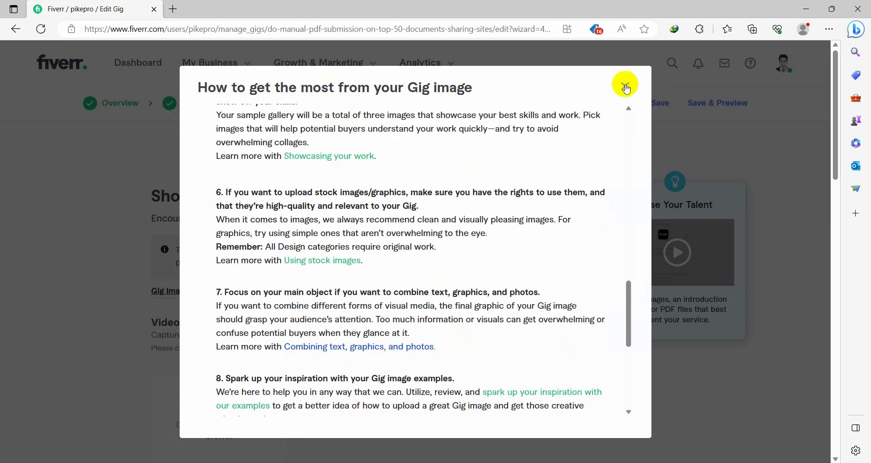
{"action": "left_click", "coordinate": [654, 123]}
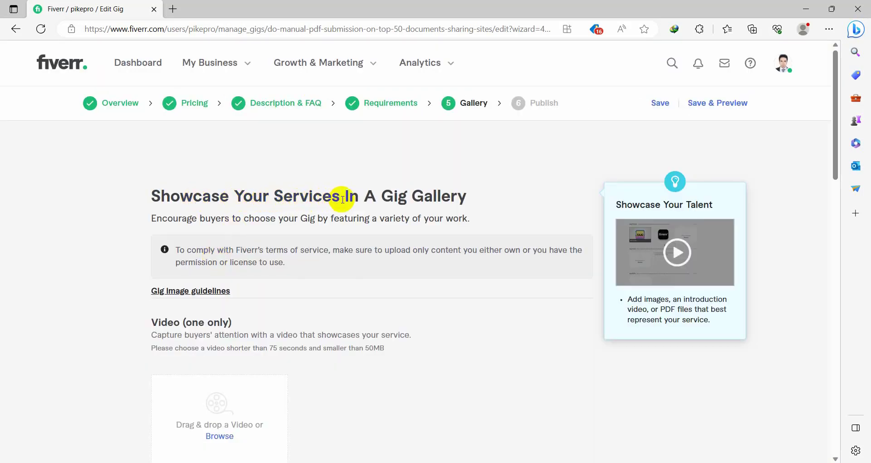
- Examine the video, image and document upload sections of the Gig gallery, including their file limits and recommended image size
{"action": "scroll", "coordinate": [356, 288], "scroll_direction": "down", "scroll_amount": 15}
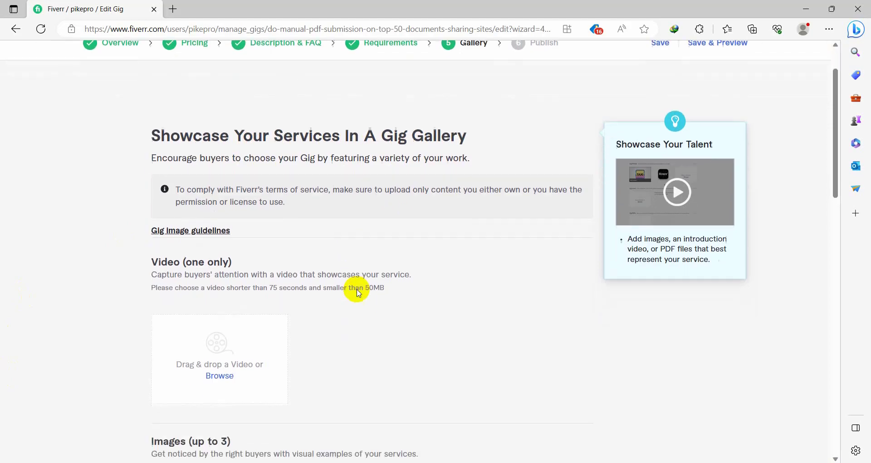
{"action": "scroll", "coordinate": [358, 288], "scroll_direction": "down", "scroll_amount": 3}
{"action": "scroll", "coordinate": [357, 285], "scroll_direction": "up", "scroll_amount": 20}
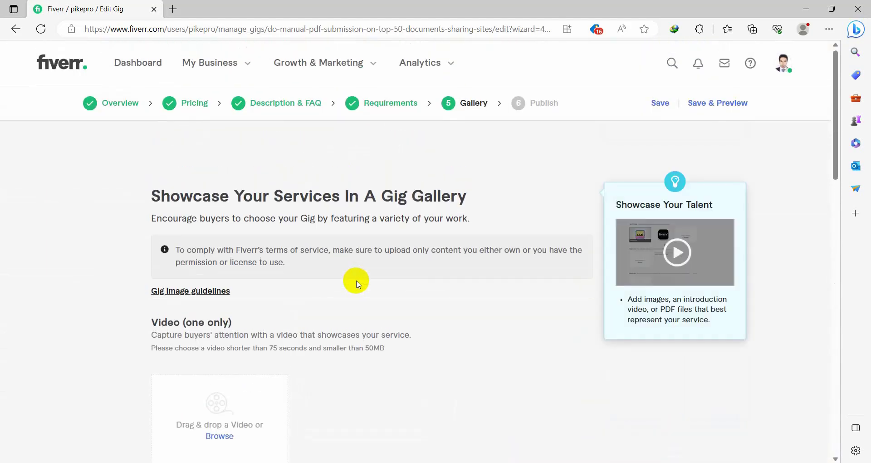
{"action": "scroll", "coordinate": [358, 285], "scroll_direction": "down", "scroll_amount": 3}
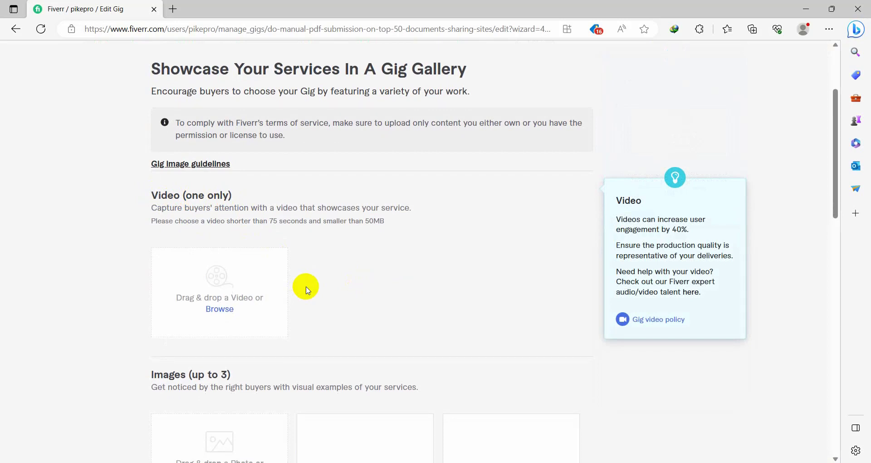
{"action": "scroll", "coordinate": [306, 290], "scroll_direction": "down", "scroll_amount": 1}
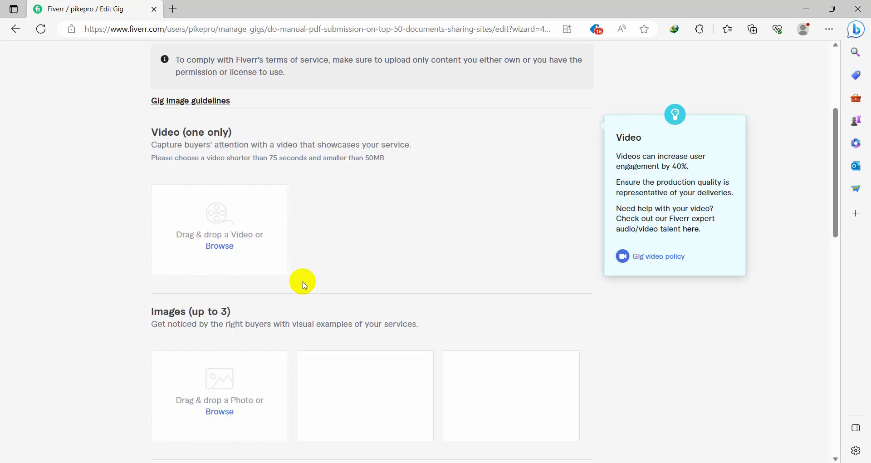
{"action": "scroll", "coordinate": [287, 273], "scroll_direction": "down", "scroll_amount": 3}
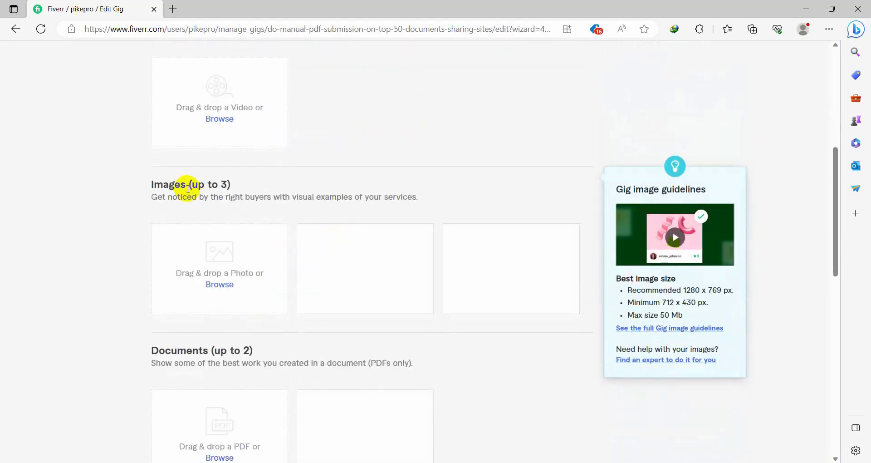
{"action": "scroll", "coordinate": [377, 291], "scroll_direction": "down", "scroll_amount": 3}
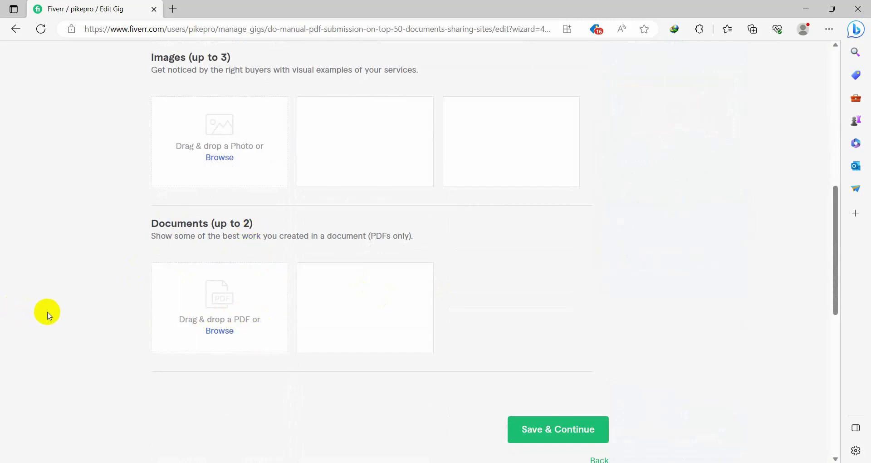
{"action": "scroll", "coordinate": [100, 313], "scroll_direction": "up", "scroll_amount": 3}
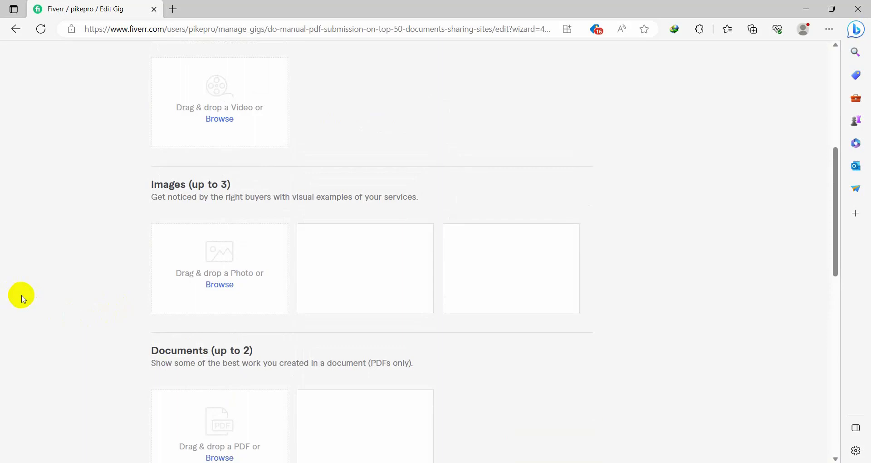
{"action": "scroll", "coordinate": [229, 297], "scroll_direction": "up", "scroll_amount": 3}
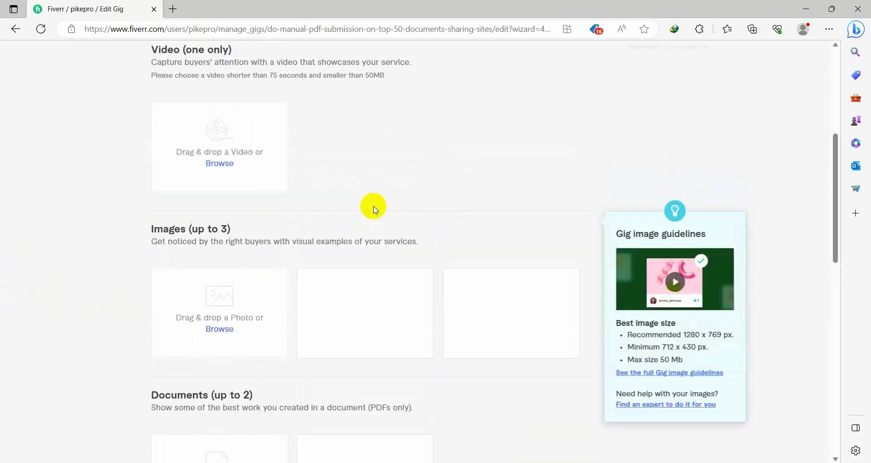
- Upload the "50 PDF & Documents Submission" picture from the Desktop as the first Gig image
{"action": "scroll", "coordinate": [318, 250], "scroll_direction": "down", "scroll_amount": 3}
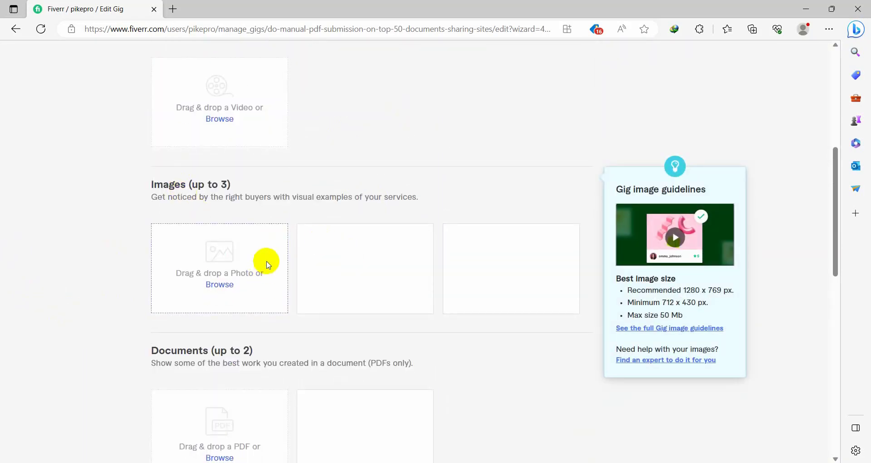
{"action": "left_click", "coordinate": [221, 285]}
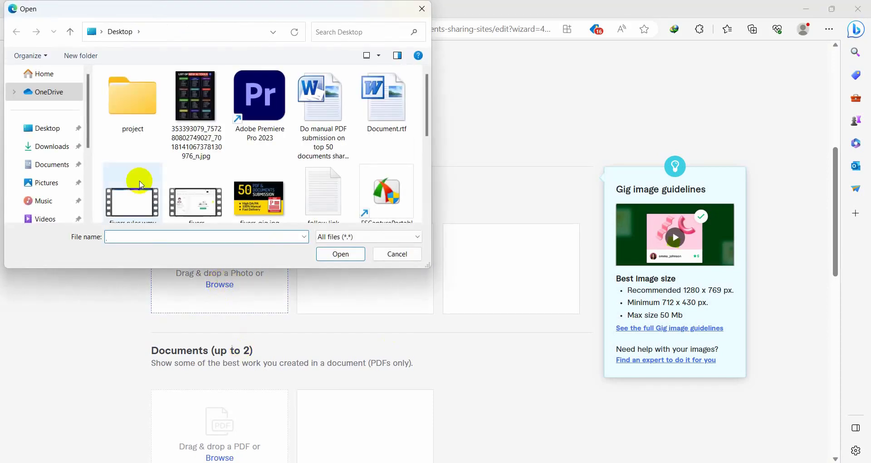
{"action": "scroll", "coordinate": [209, 150], "scroll_direction": "down", "scroll_amount": 5}
{"action": "scroll", "coordinate": [210, 160], "scroll_direction": "up", "scroll_amount": 5}
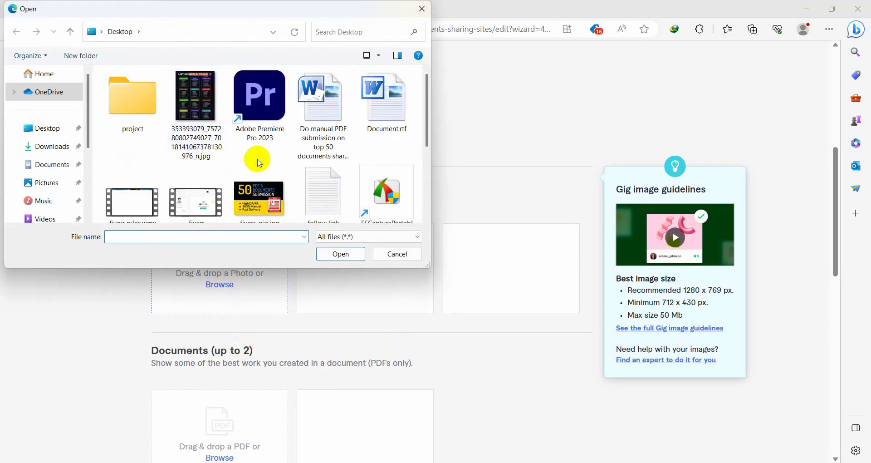
{"action": "left_click", "coordinate": [259, 191]}
{"action": "left_click", "coordinate": [338, 254]}
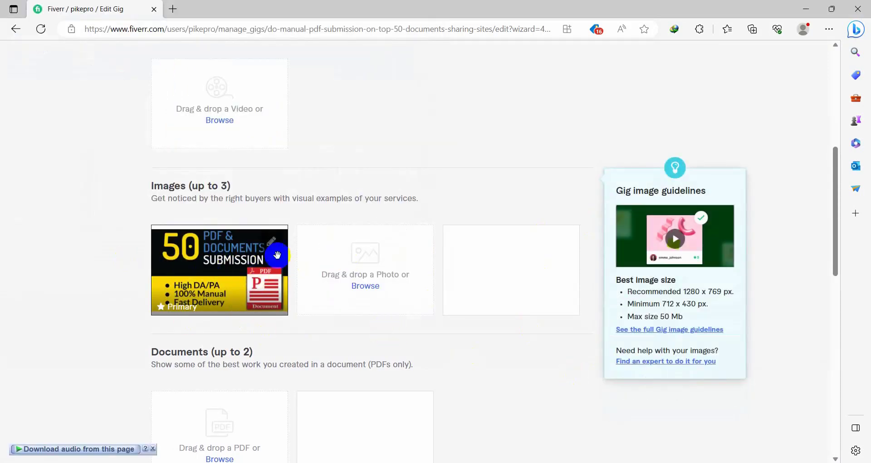
- Review the uploaded primary image and the optional video, remaining image and PDF document slots of the Gig gallery
{"action": "scroll", "coordinate": [305, 278], "scroll_direction": "up", "scroll_amount": 2}
{"action": "scroll", "coordinate": [308, 282], "scroll_direction": "down", "scroll_amount": 7}
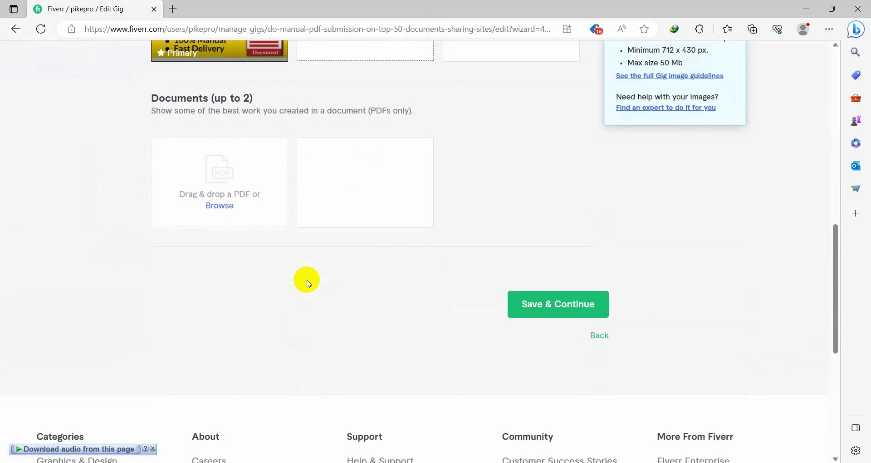
{"action": "scroll", "coordinate": [309, 283], "scroll_direction": "up", "scroll_amount": 4}
{"action": "mouse_move", "coordinate": [309, 283]}
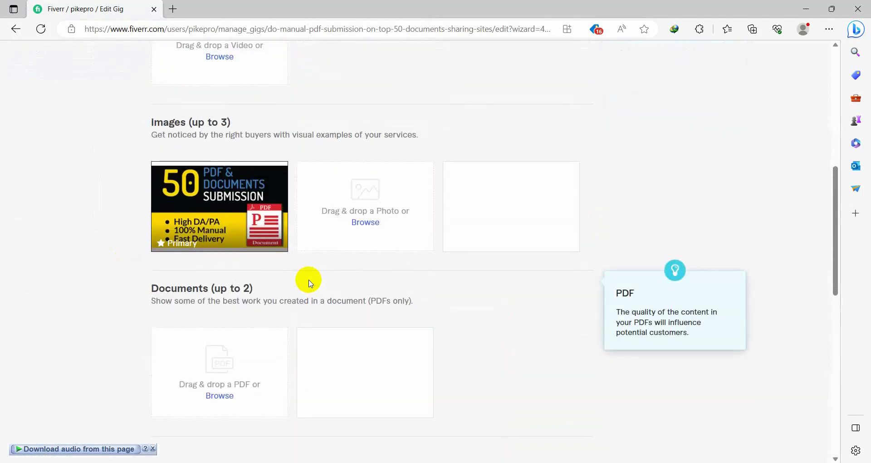
{"action": "scroll", "coordinate": [309, 283], "scroll_direction": "up", "scroll_amount": 1}
{"action": "mouse_move", "coordinate": [362, 278]}
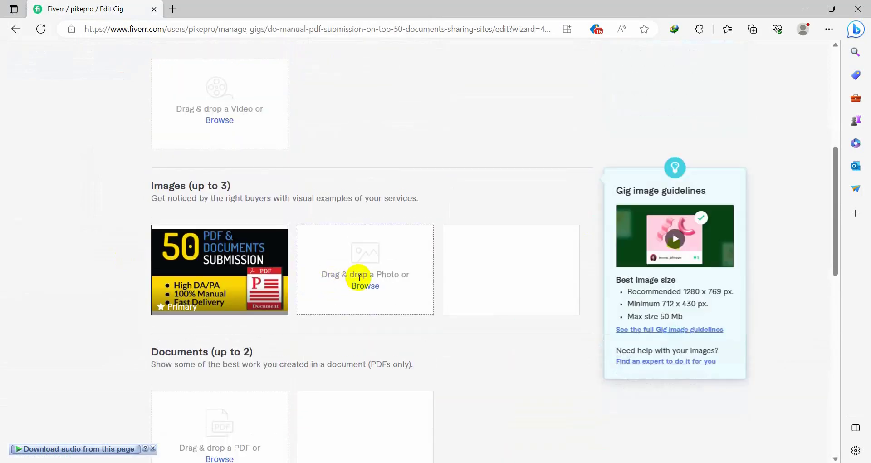
{"action": "scroll", "coordinate": [370, 278], "scroll_direction": "up", "scroll_amount": 4}
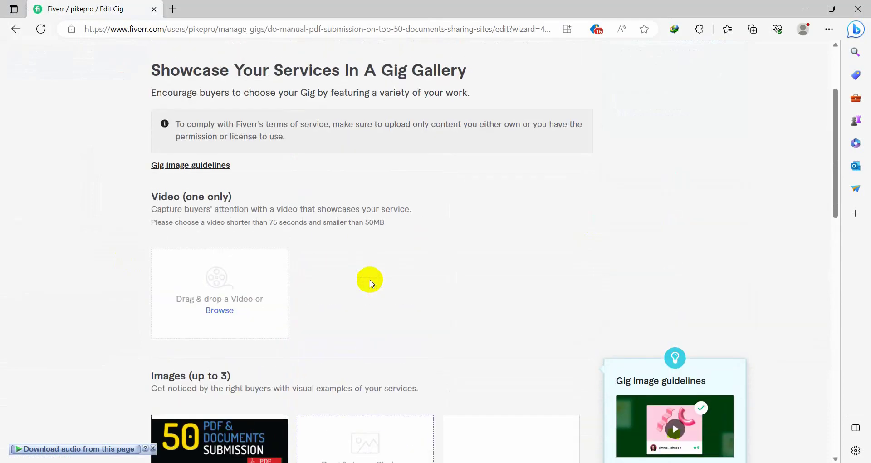
{"action": "scroll", "coordinate": [363, 279], "scroll_direction": "down", "scroll_amount": 3}
{"action": "mouse_move", "coordinate": [235, 193]}
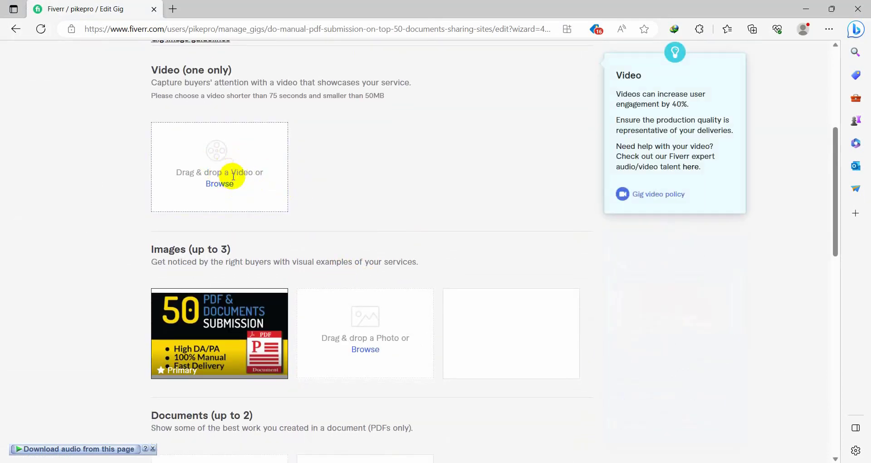
- Save the Gig gallery with the single image and continue to the Publish stage
{"action": "scroll", "coordinate": [230, 221], "scroll_direction": "down", "scroll_amount": 2}
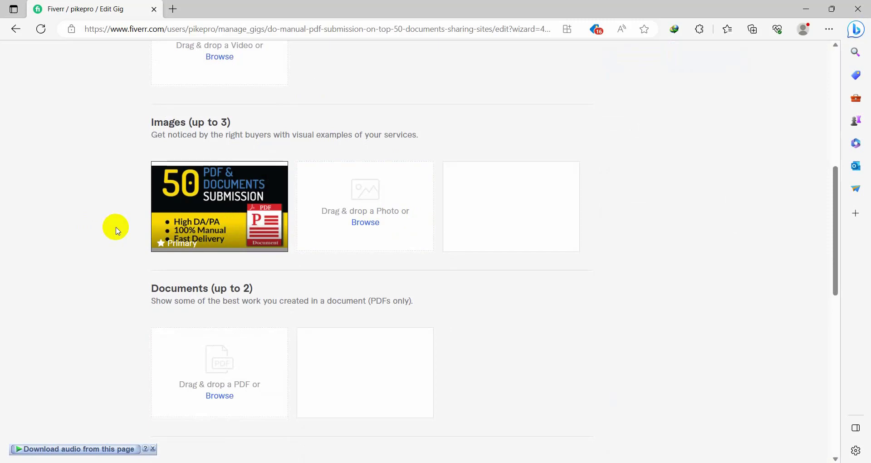
{"action": "scroll", "coordinate": [513, 318], "scroll_direction": "down", "scroll_amount": 5}
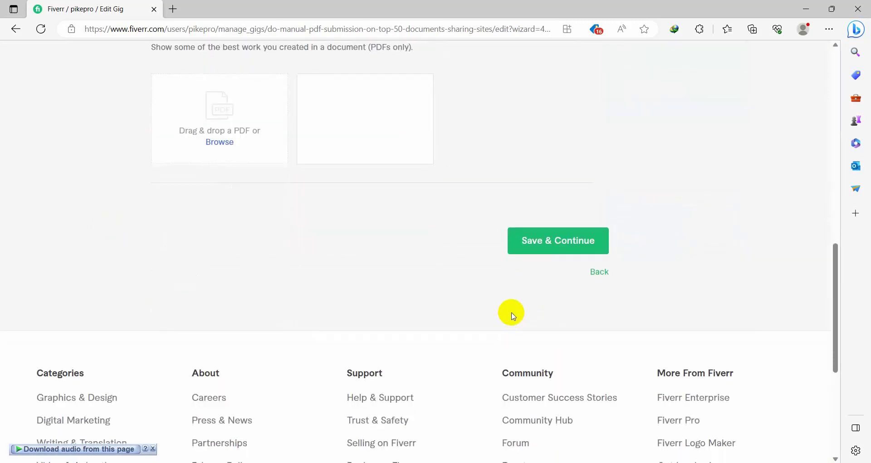
{"action": "left_click", "coordinate": [541, 245]}
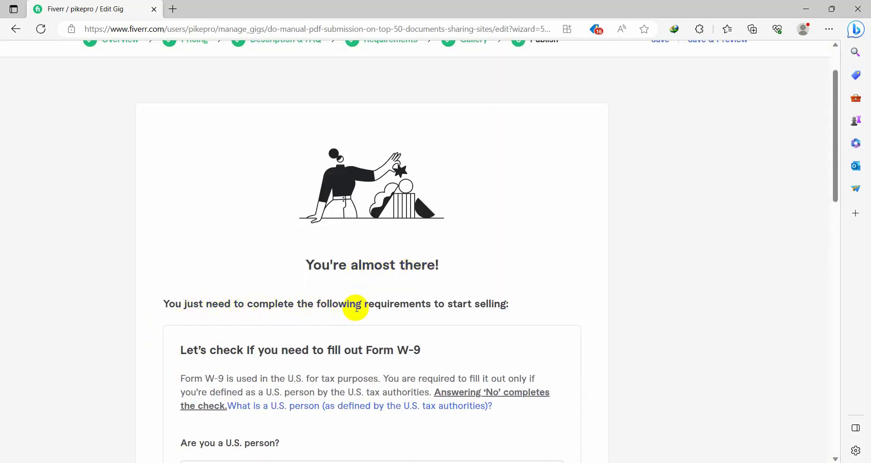
- Declare No for being a U.S. person in the Form W-9 check, save the answer and close the confirmation
{"action": "scroll", "coordinate": [363, 290], "scroll_direction": "down", "scroll_amount": 3}
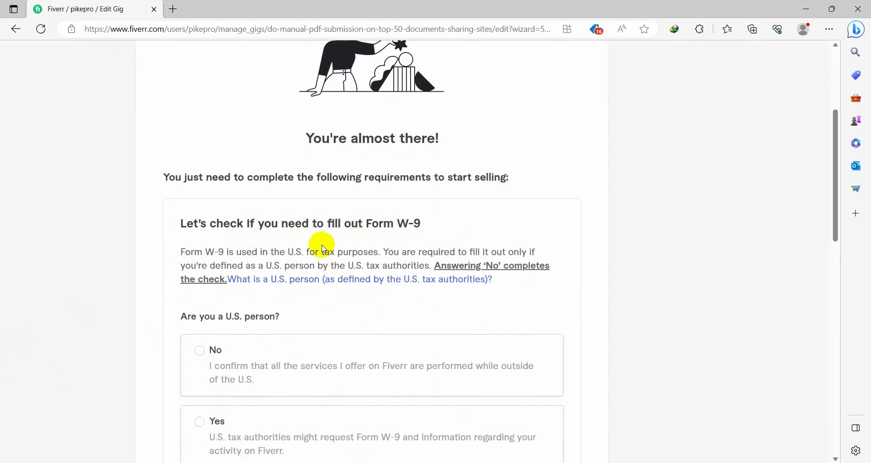
{"action": "scroll", "coordinate": [331, 303], "scroll_direction": "down", "scroll_amount": 2}
{"action": "scroll", "coordinate": [311, 249], "scroll_direction": "up", "scroll_amount": 3}
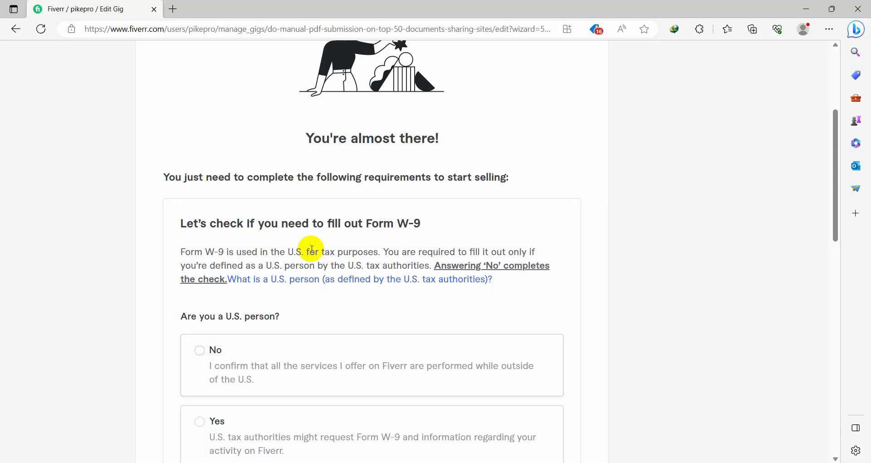
{"action": "scroll", "coordinate": [326, 268], "scroll_direction": "down", "scroll_amount": 2}
{"action": "left_click", "coordinate": [201, 287]}
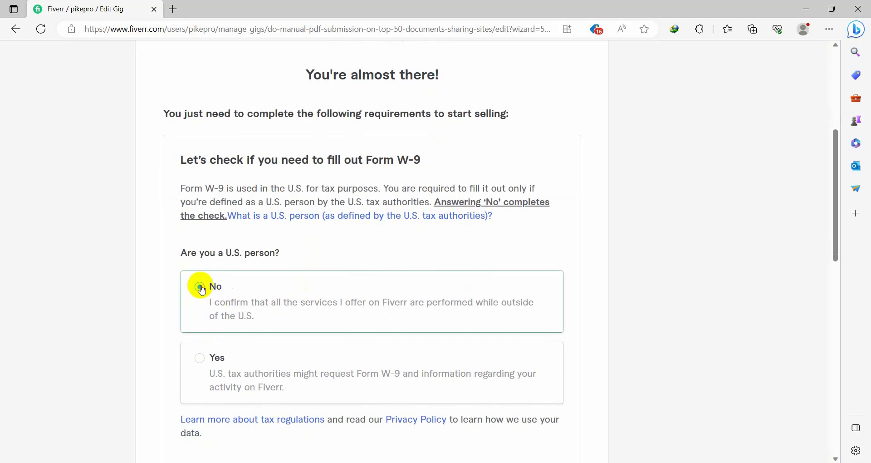
{"action": "scroll", "coordinate": [525, 315], "scroll_direction": "down", "scroll_amount": 3}
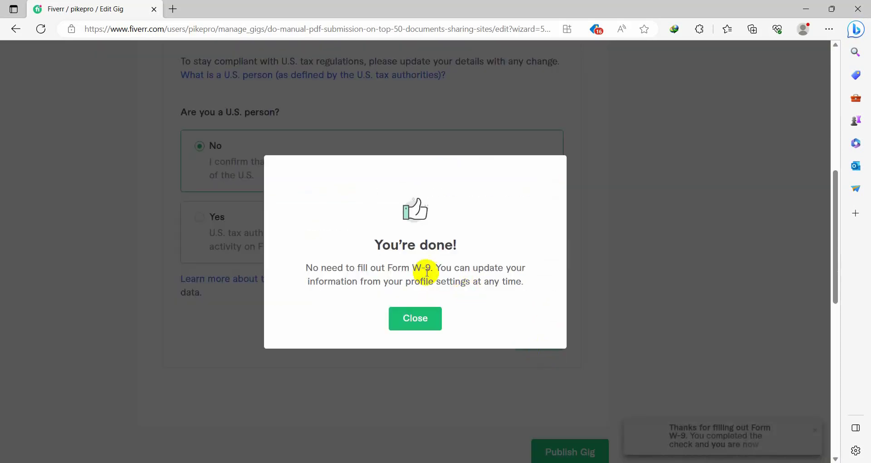
{"action": "left_click", "coordinate": [421, 317]}
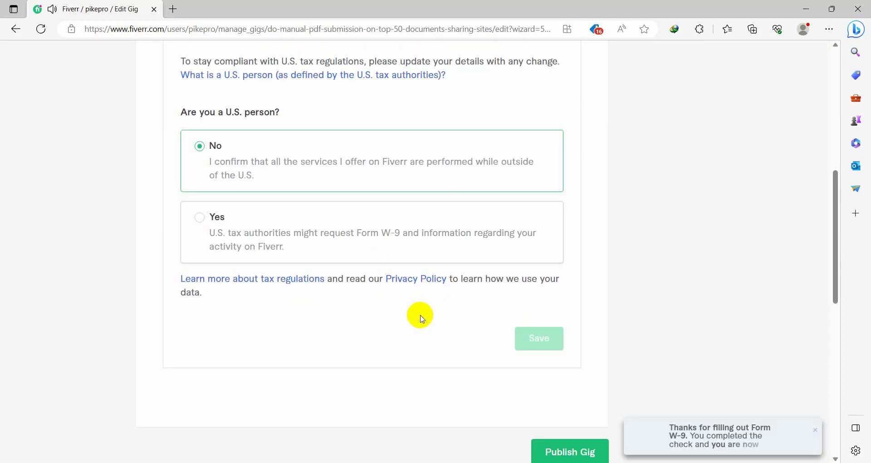
{"action": "scroll", "coordinate": [438, 303], "scroll_direction": "down", "scroll_amount": 3}
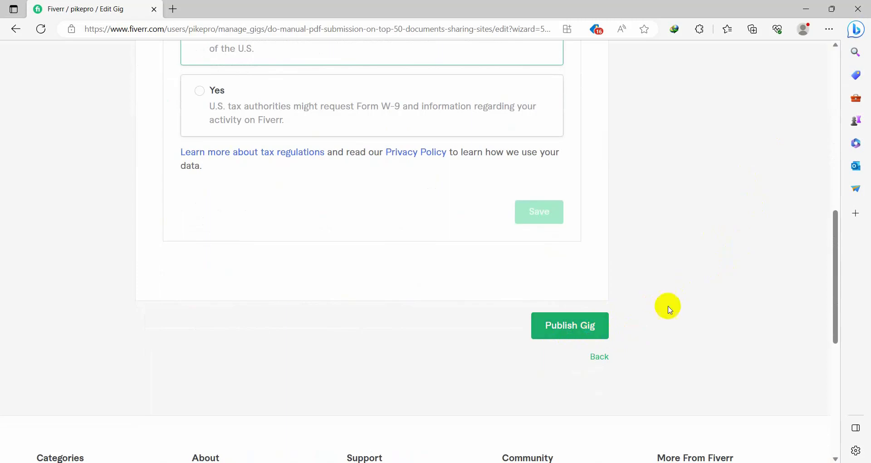
{"action": "scroll", "coordinate": [670, 310], "scroll_direction": "up", "scroll_amount": 10}
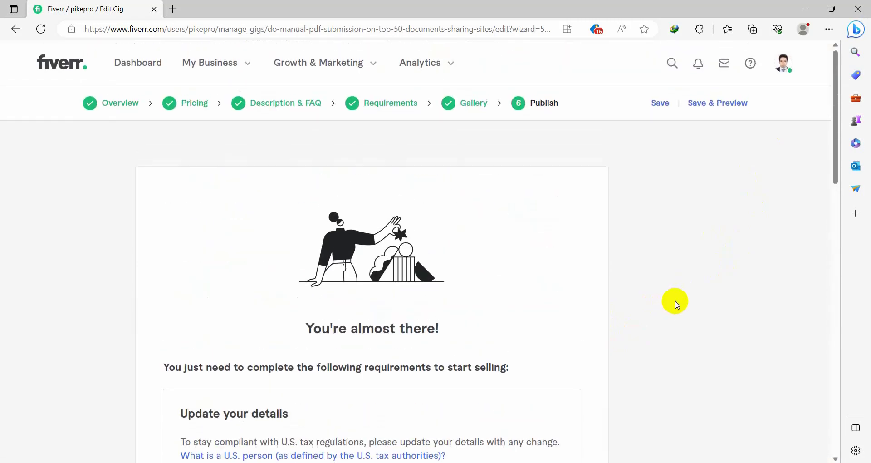